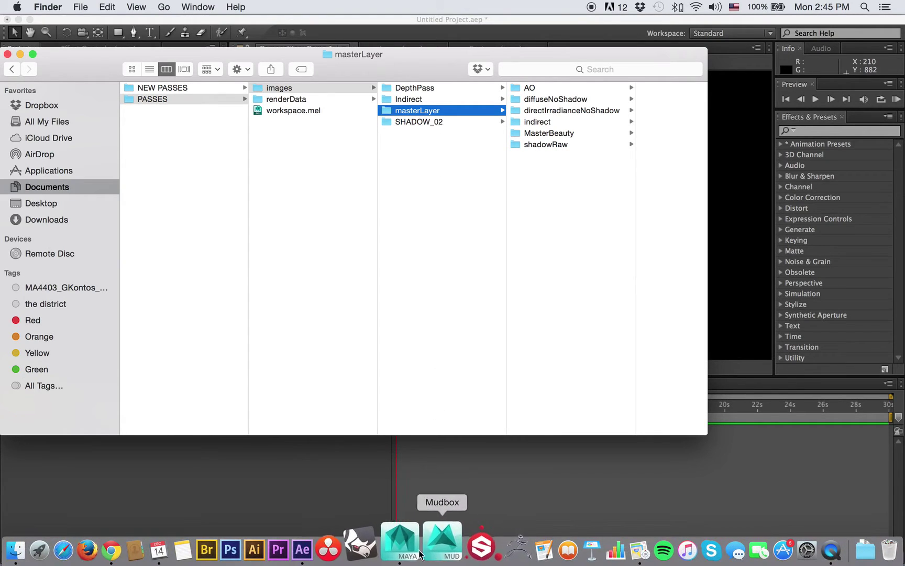
- Switch to Maya and examine the Render Settings file name prefix and the keywords that can be inserted into it
click(404, 541)
drag(335, 48, 429, 47)
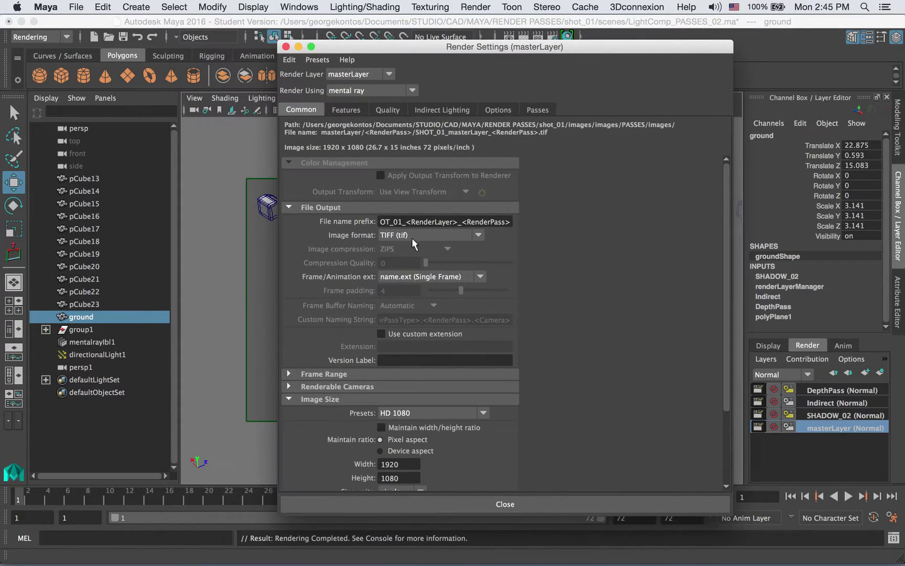
key(Home)
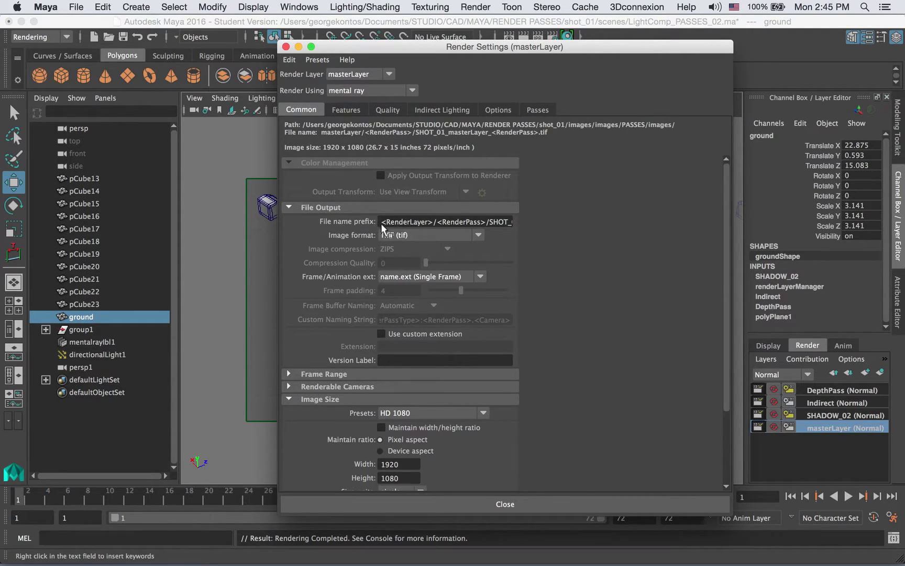
right_click(413, 220)
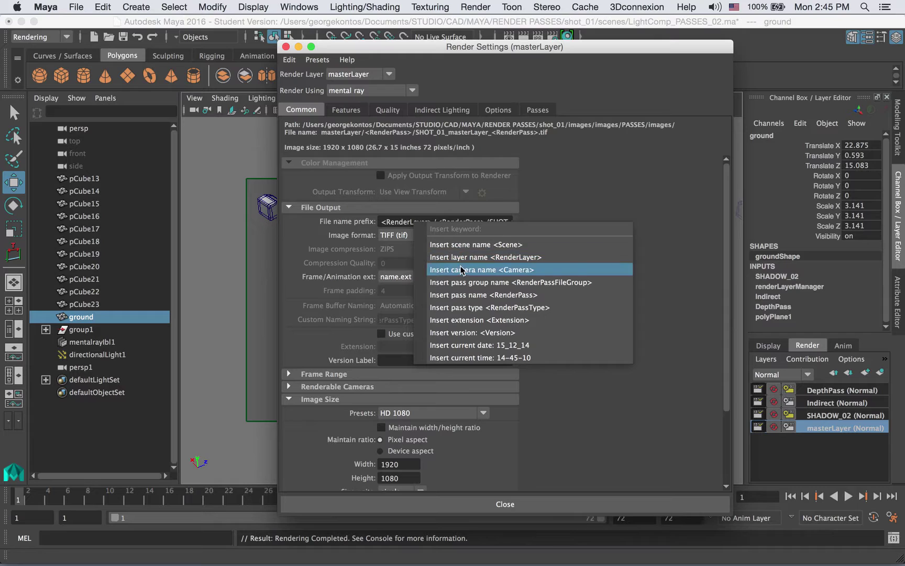
click(512, 206)
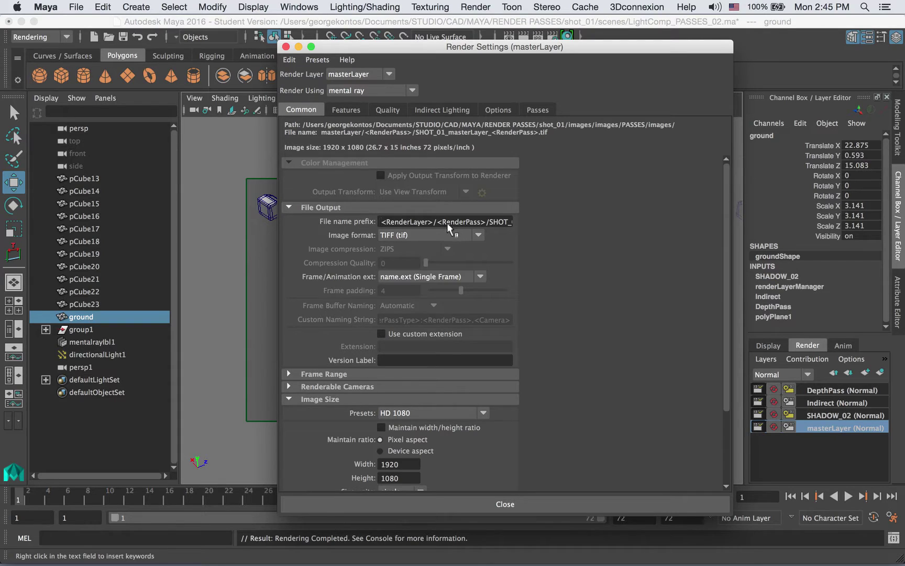
- Read the masterLayer file name prefix through to its end, then close the Render Settings
click(486, 222)
key(Right)
key(Right)
key(Right)
key(Right)
key(Right)
key(Right)
key(Right)
key(Right)
key(Right)
key(Right)
key(Right)
key(Right)
key(Right)
key(Right)
key(Right)
key(Right)
key(Right)
key(Right)
key(Right)
key(Right)
key(Right)
key(Right)
key(Right)
key(Right)
key(Right)
key(Right)
key(Right)
key(Right)
key(Right)
key(Right)
key(Right)
key(Right)
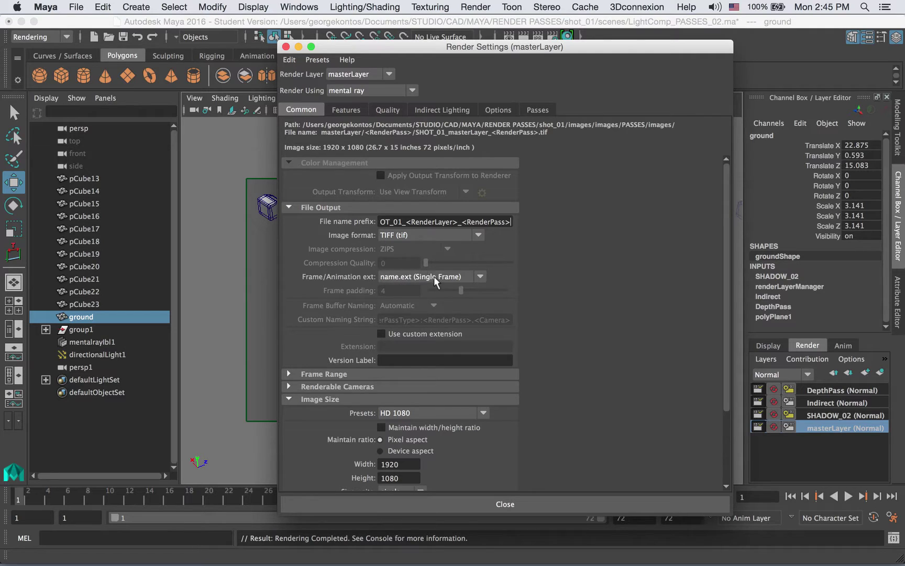
drag(292, 47, 248, 47)
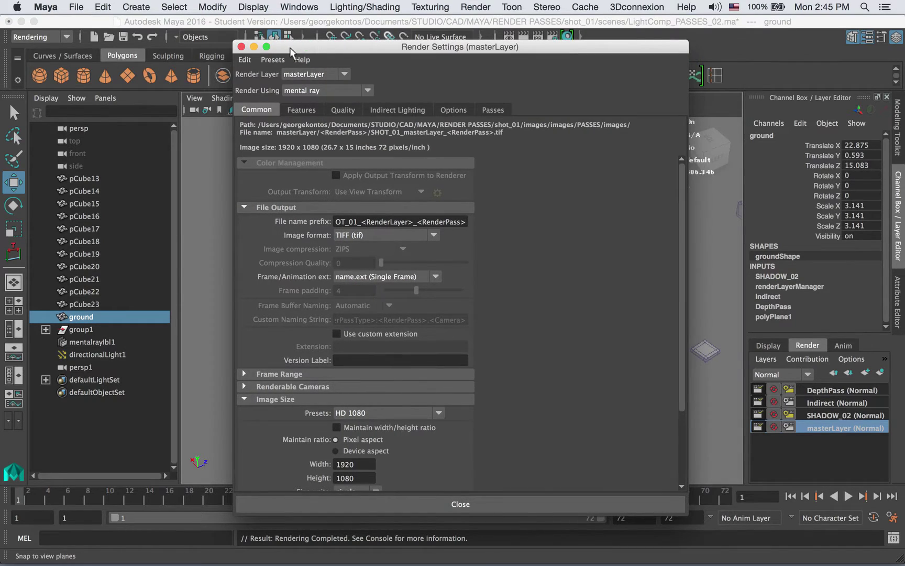
click(241, 46)
- Switch to After Effects and delete the DepthPass, Indirect, masterLayer and SHADOW_02 folders from the project
mouse_move(377, 559)
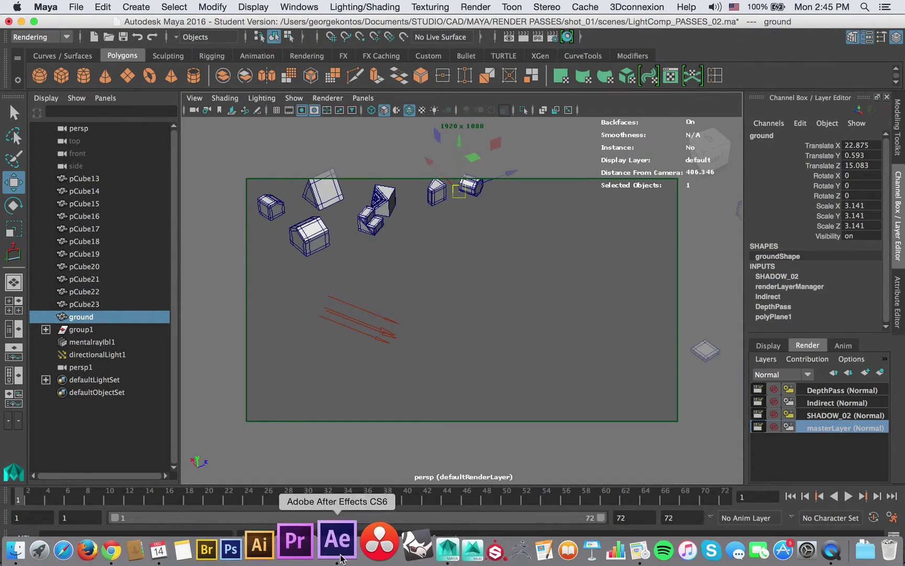
click(342, 558)
drag(69, 236, 42, 178)
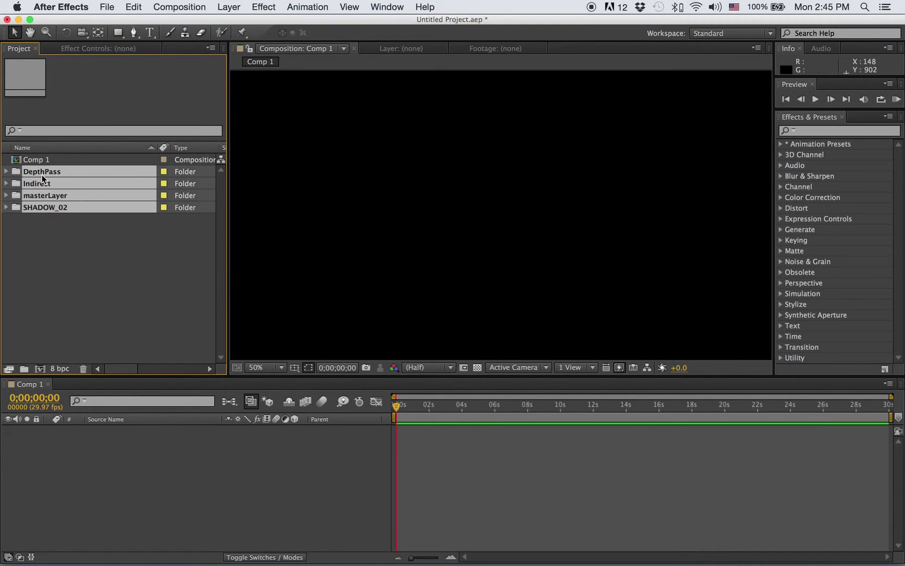
key(Delete)
click(572, 310)
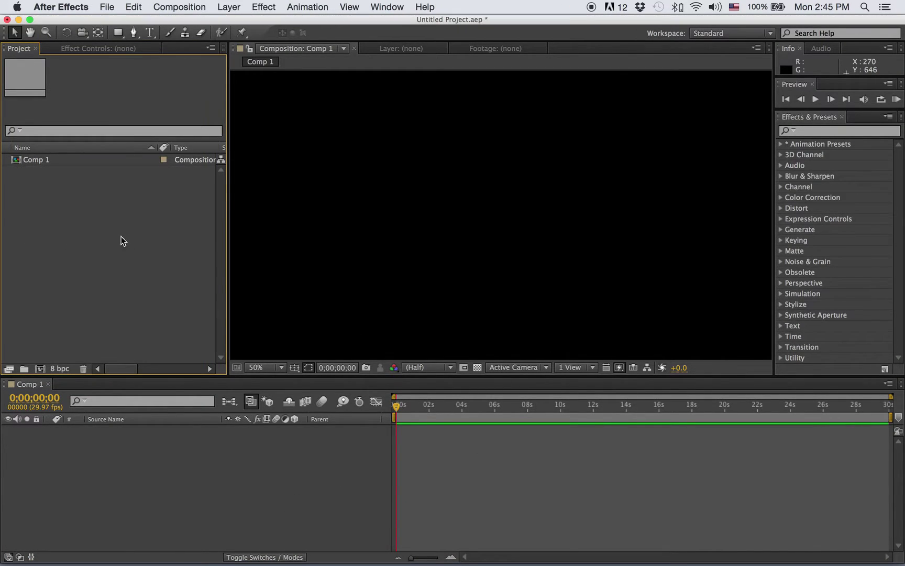
- Set the frame rate of Comp 1 to 24 frames per second in its composition settings
click(40, 163)
click(188, 6)
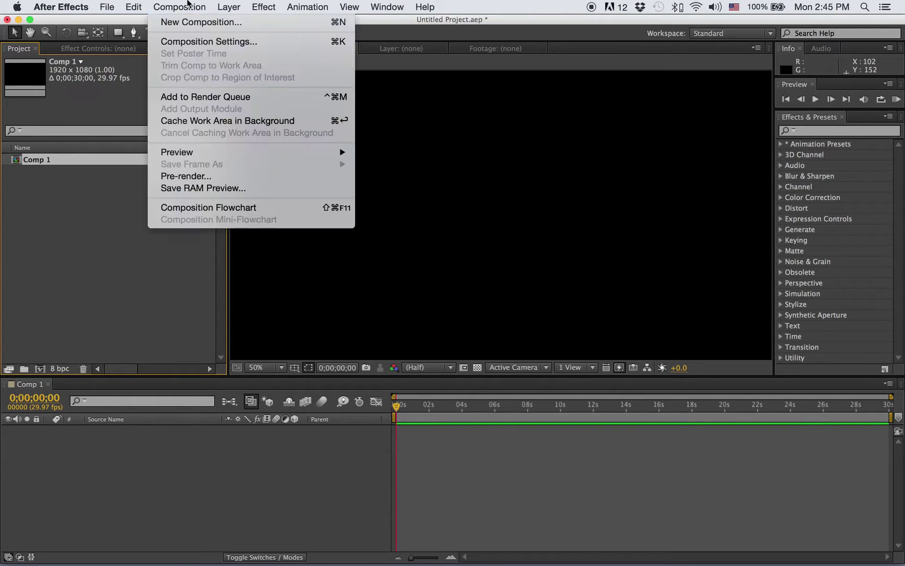
click(222, 40)
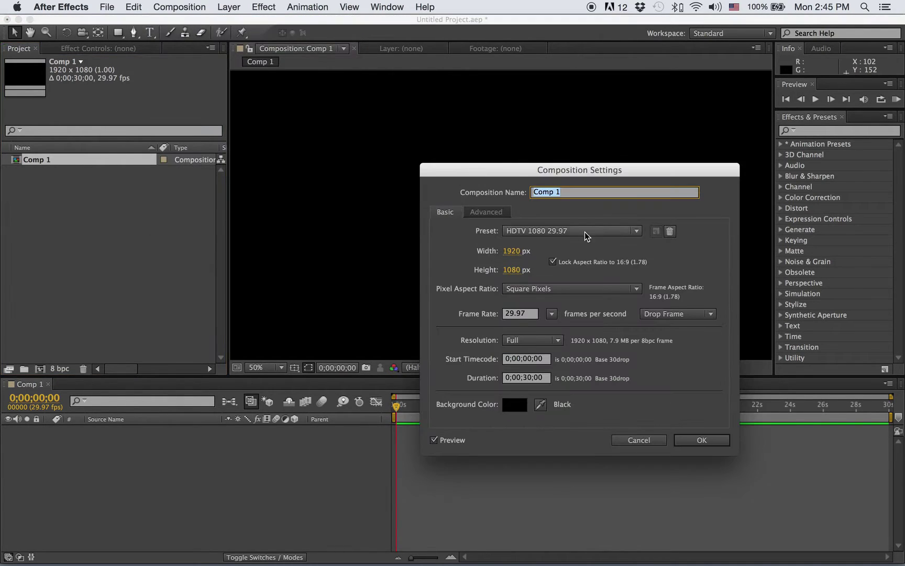
click(523, 313)
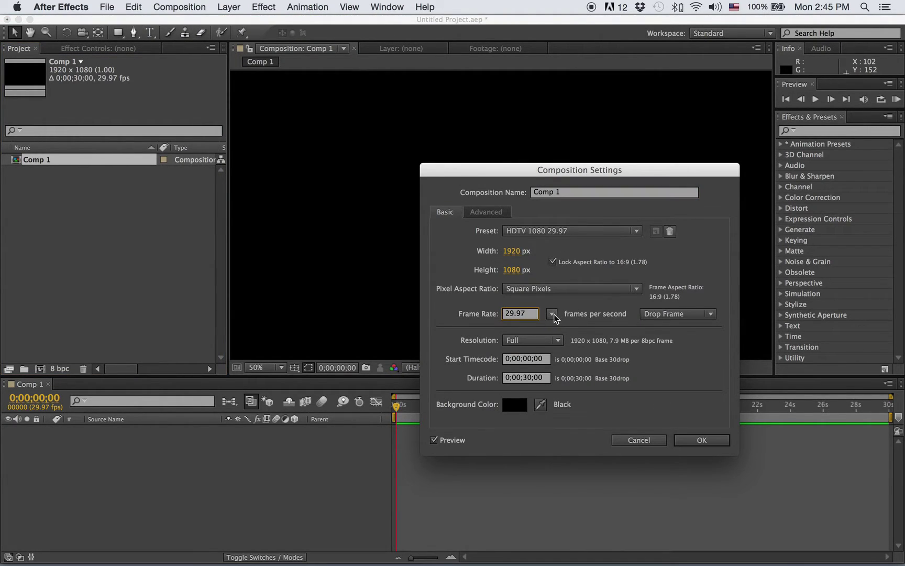
click(552, 314)
click(565, 372)
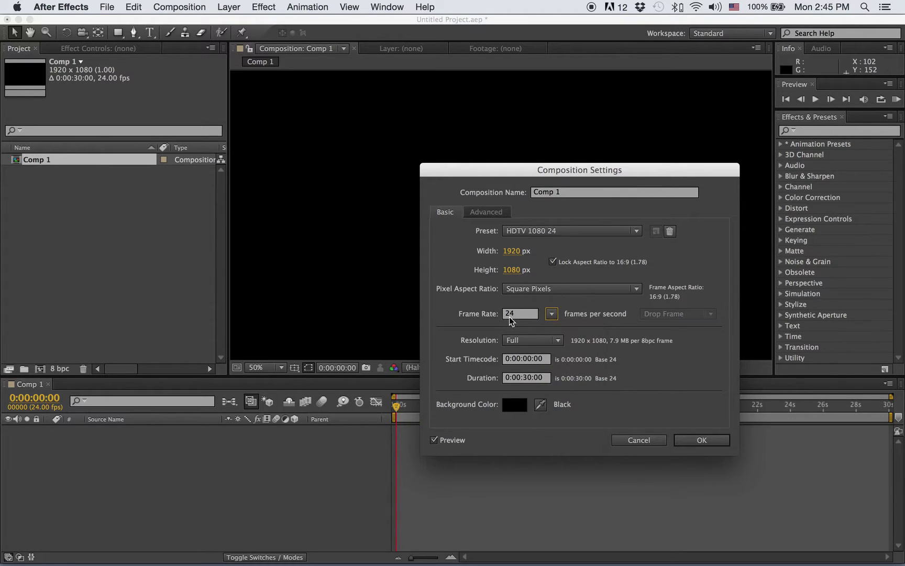
click(531, 315)
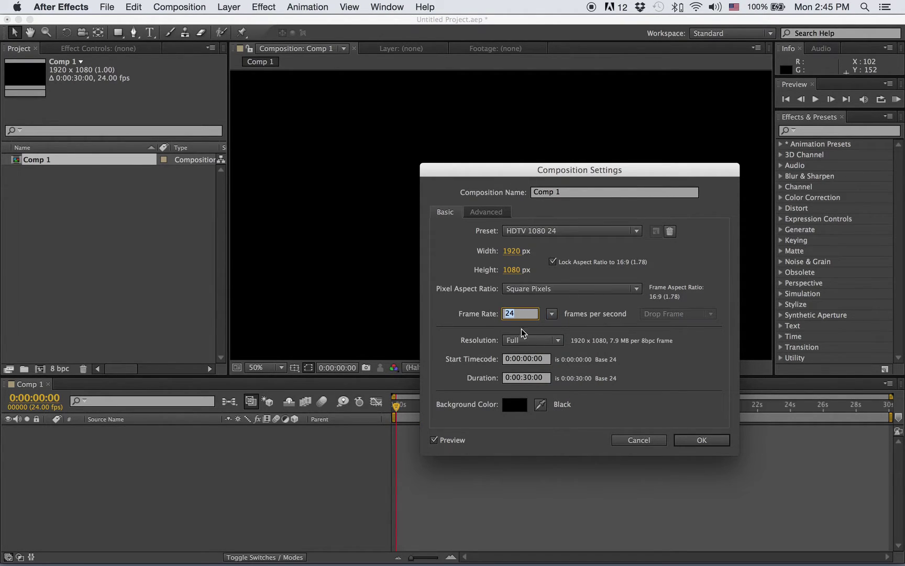
drag(564, 173, 327, 88)
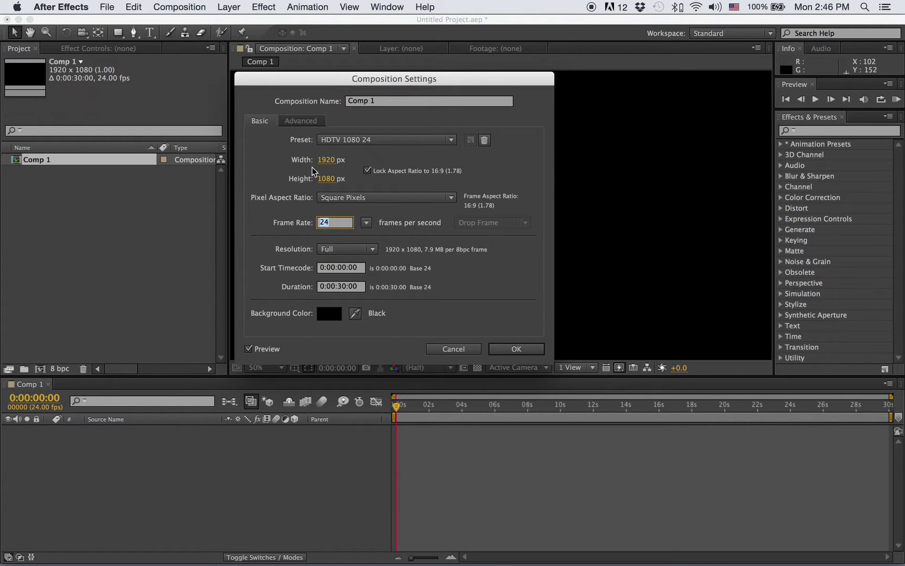
click(503, 349)
- Import the DepthPass, Indirect, SHADOW_02 and masterLayer folders from the rendered images folder into the project
right_click(85, 212)
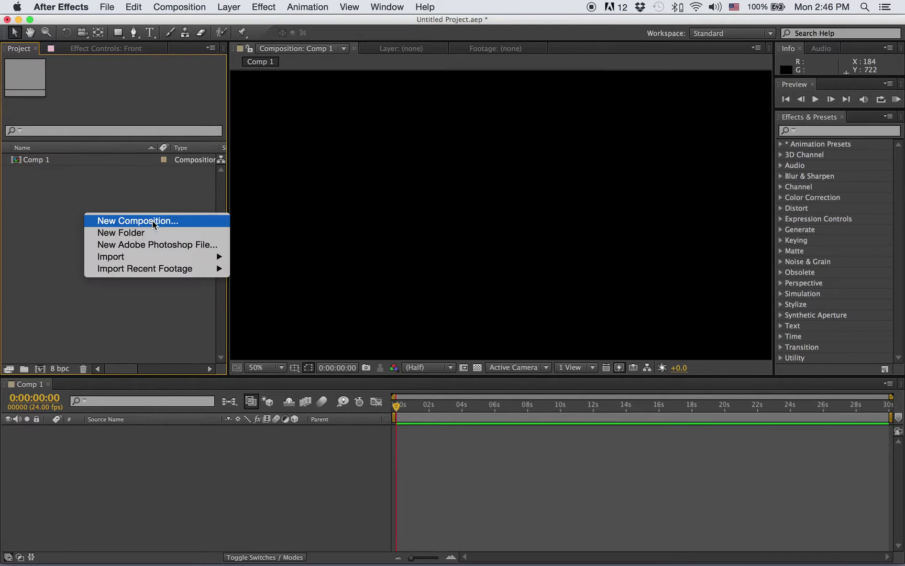
click(109, 193)
double_click(107, 190)
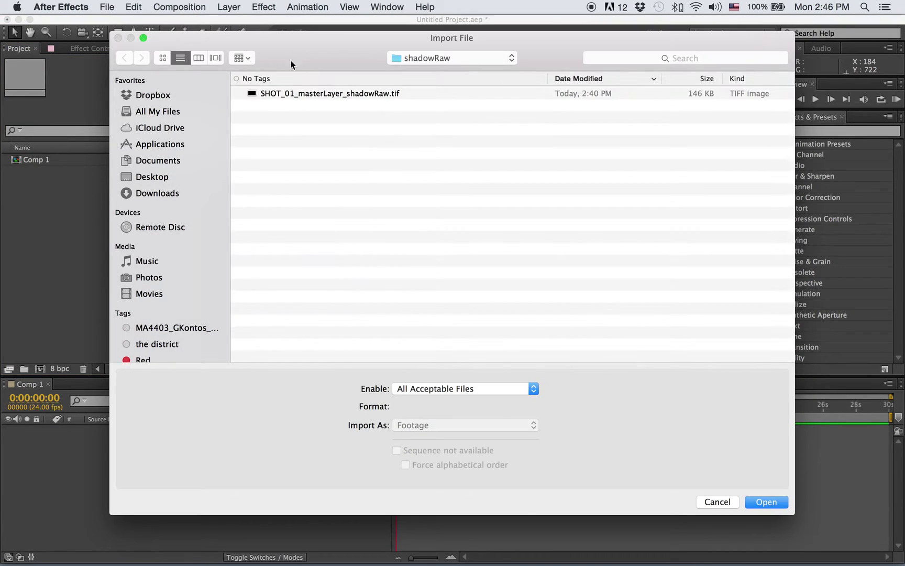
click(439, 60)
click(445, 83)
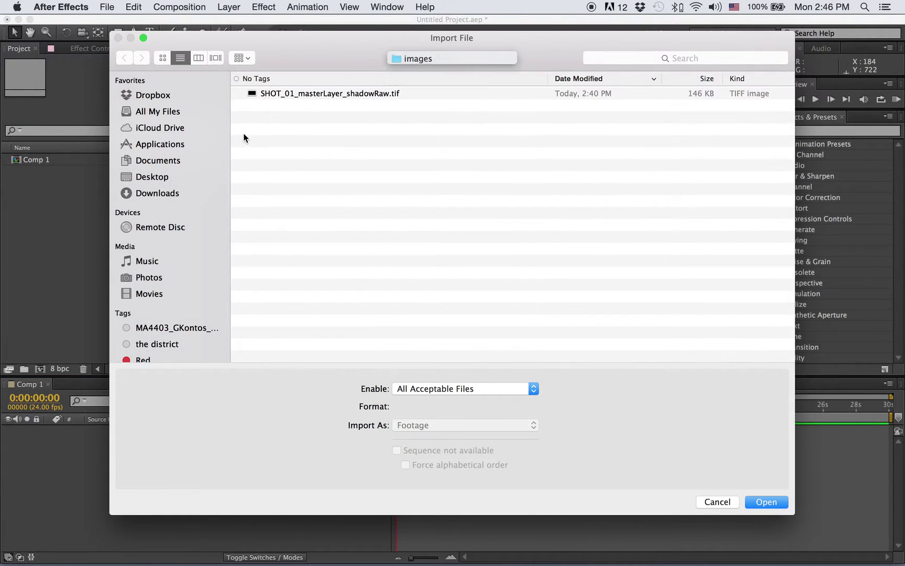
drag(334, 148, 314, 90)
click(414, 58)
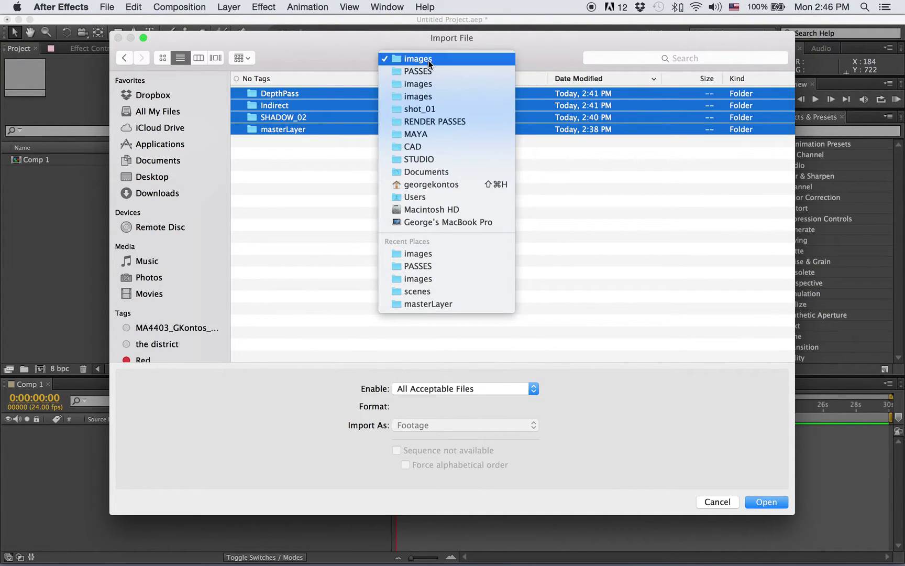
click(418, 58)
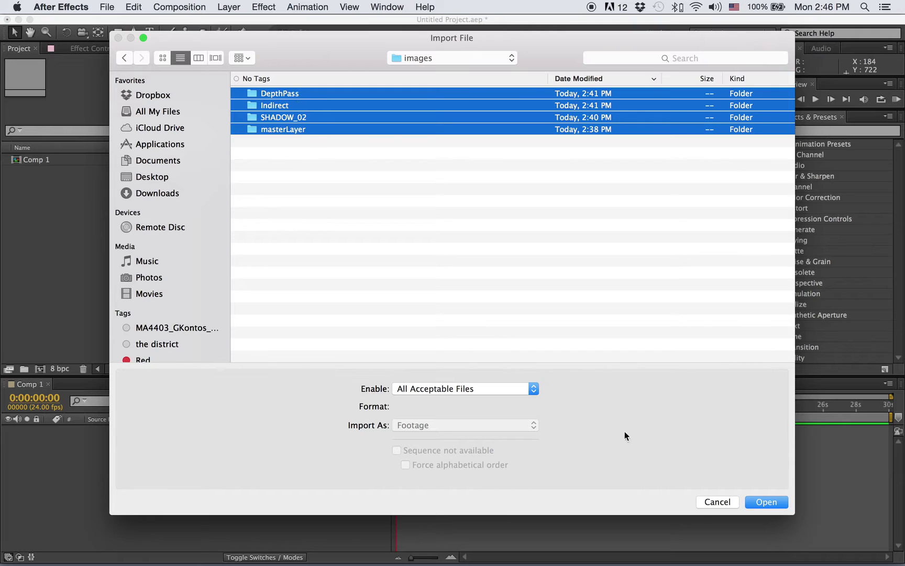
click(758, 499)
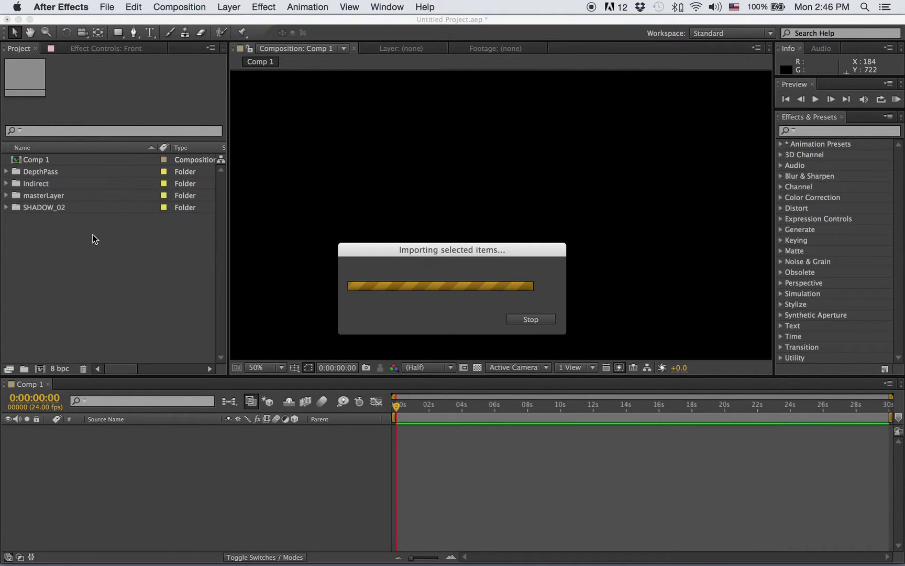
- Preview the ambient occlusion image SHOT_01_masterLayer_AO.tif from the masterLayer folder as footage
click(42, 171)
click(26, 197)
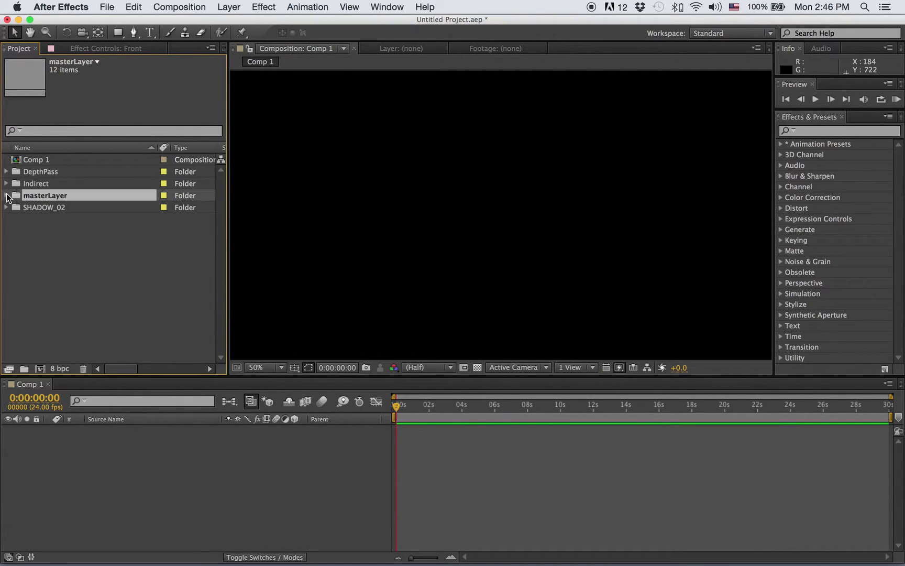
click(7, 196)
click(27, 207)
click(18, 207)
click(39, 220)
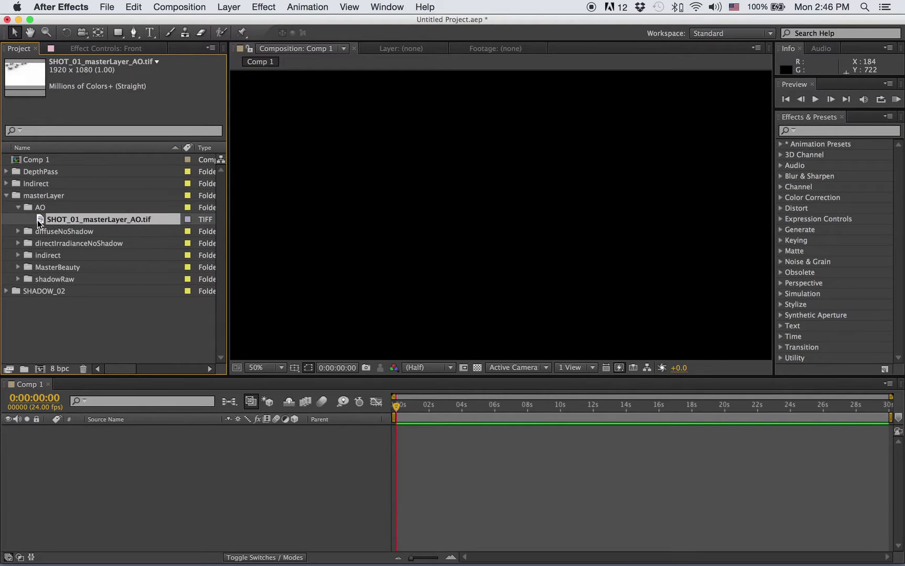
double_click(40, 220)
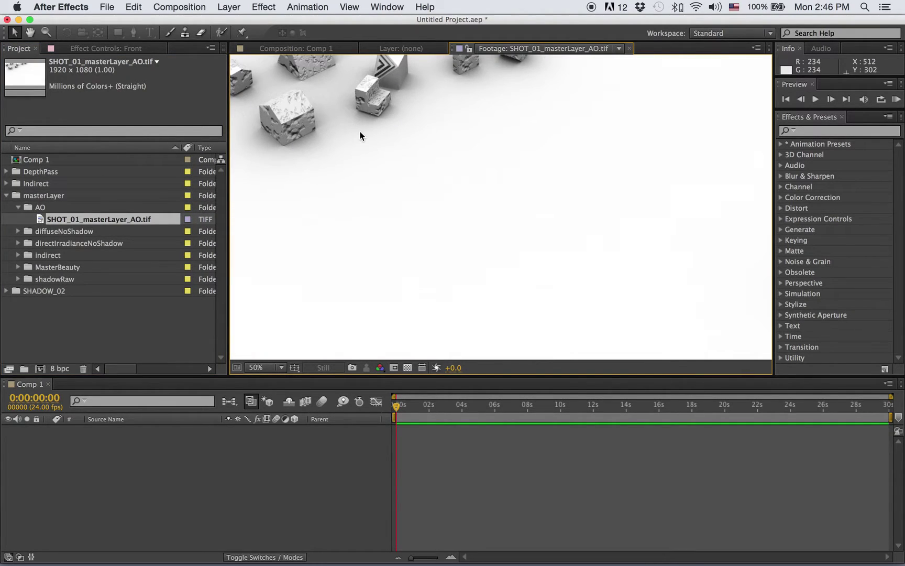
click(264, 367)
click(287, 364)
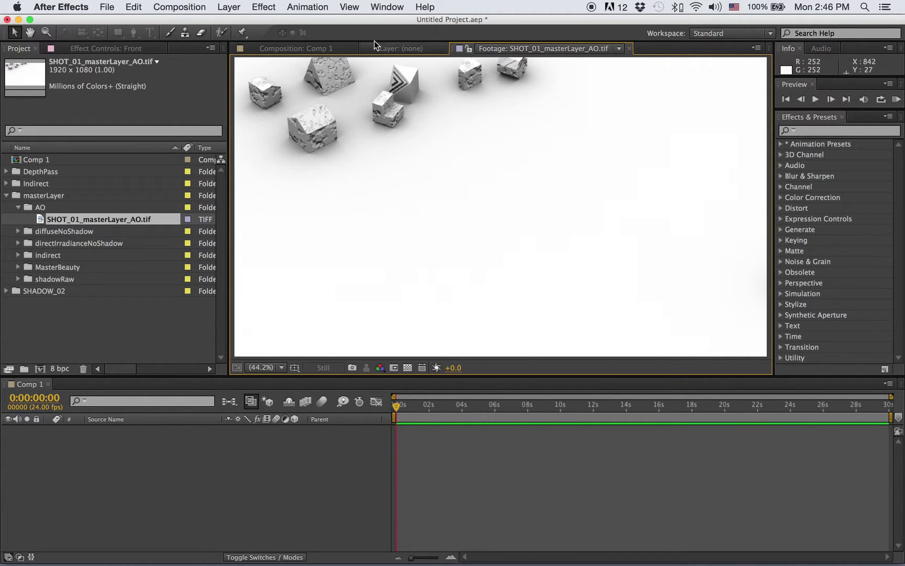
- Preview SHOT_01_masterLayer_diffuseNoShadow.tif as footage, then collapse its folder and the masterLayer folder
click(18, 207)
double_click(33, 219)
click(66, 231)
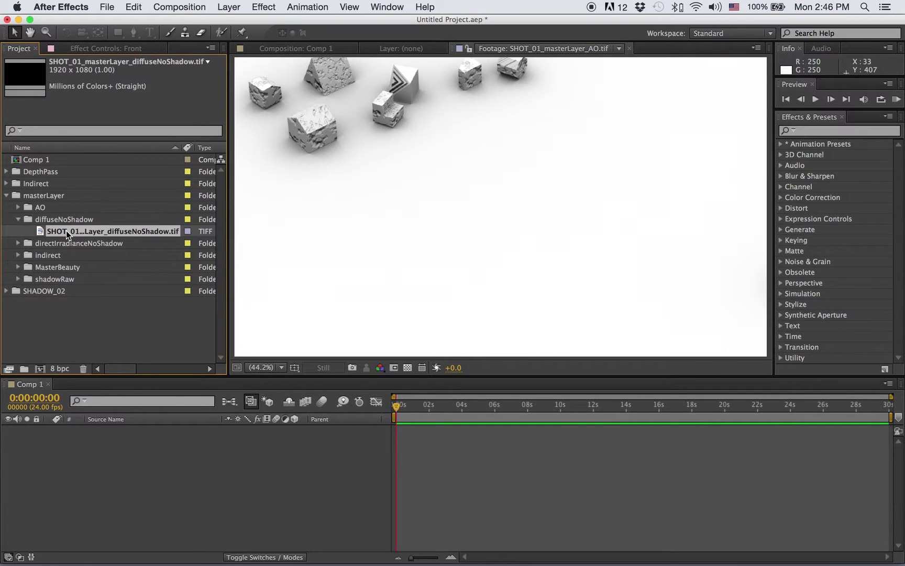
double_click(66, 231)
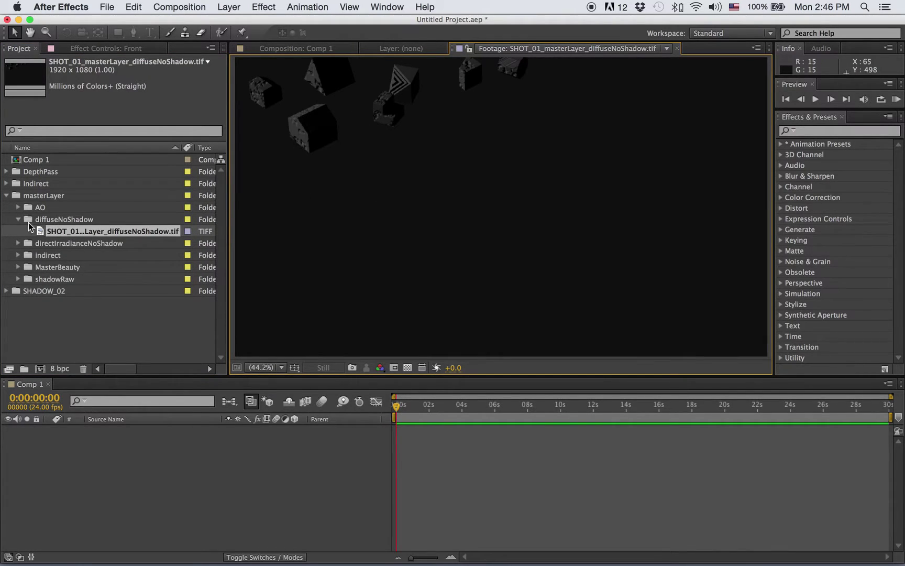
click(19, 219)
click(6, 196)
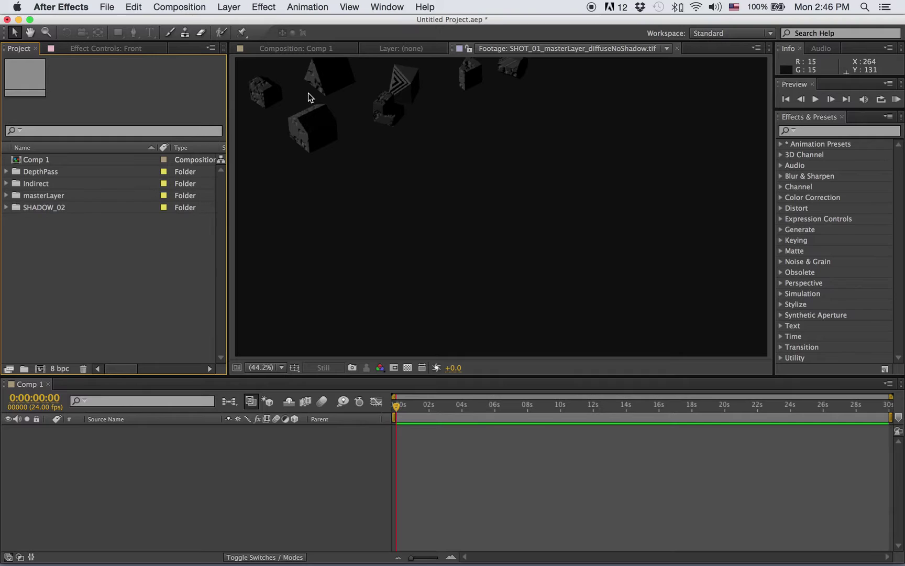
- Return to the Comp 1 view and expand the masterLayer folder in the project
click(278, 48)
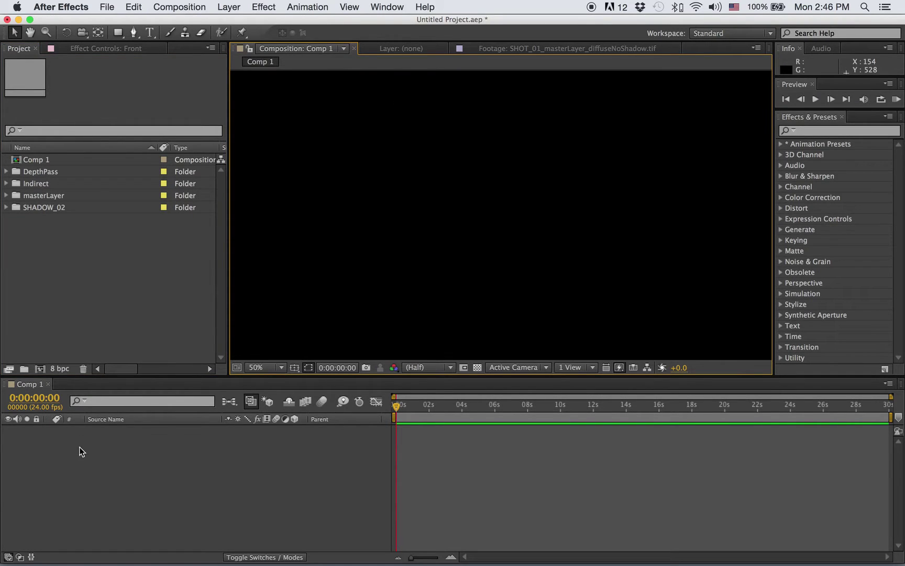
click(38, 207)
click(6, 195)
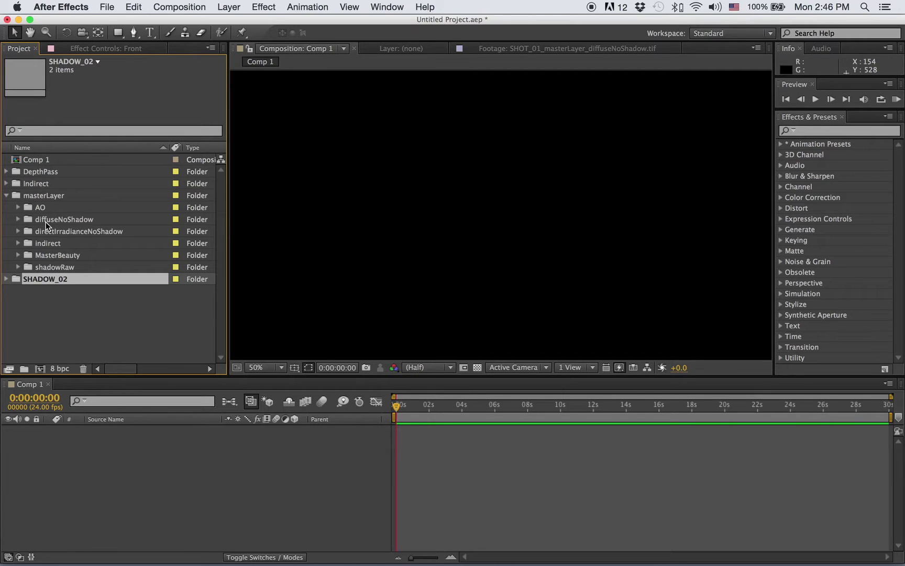
- Switch to Finder and select Untitled.png in the Maya project's sourceimages folder
key(super+Tab)
key(super+Tab)
click(367, 294)
key(Left)
key(Left)
key(Left)
key(Left)
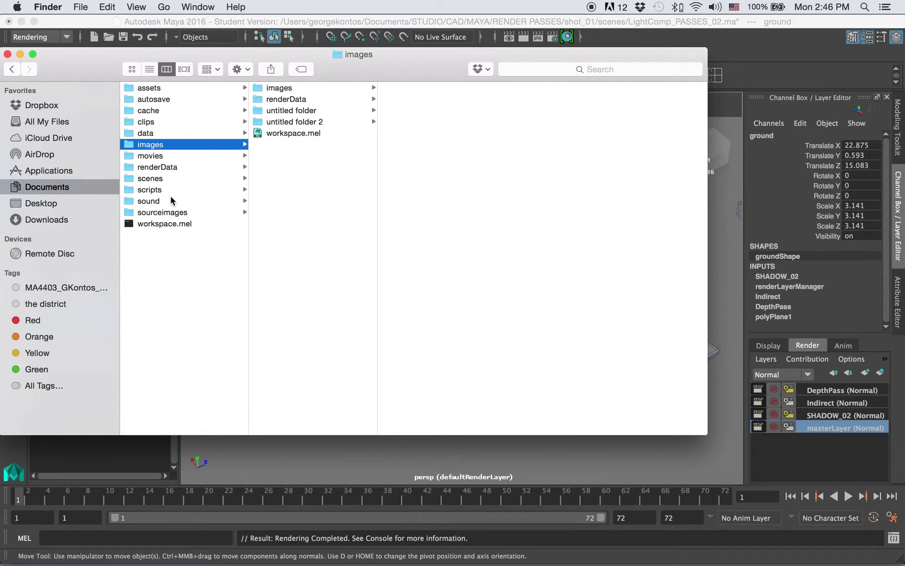
click(181, 212)
click(311, 110)
drag(345, 61, 679, 144)
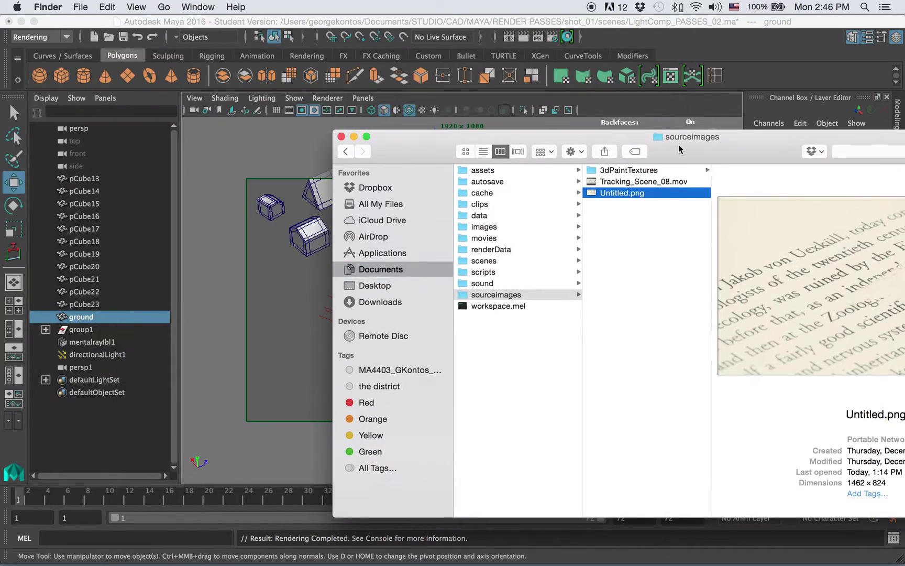
- Import Untitled.png into the After Effects project and add it as a layer in Comp 1
key(super+Tab)
key(super+Tab)
key(super+Tab)
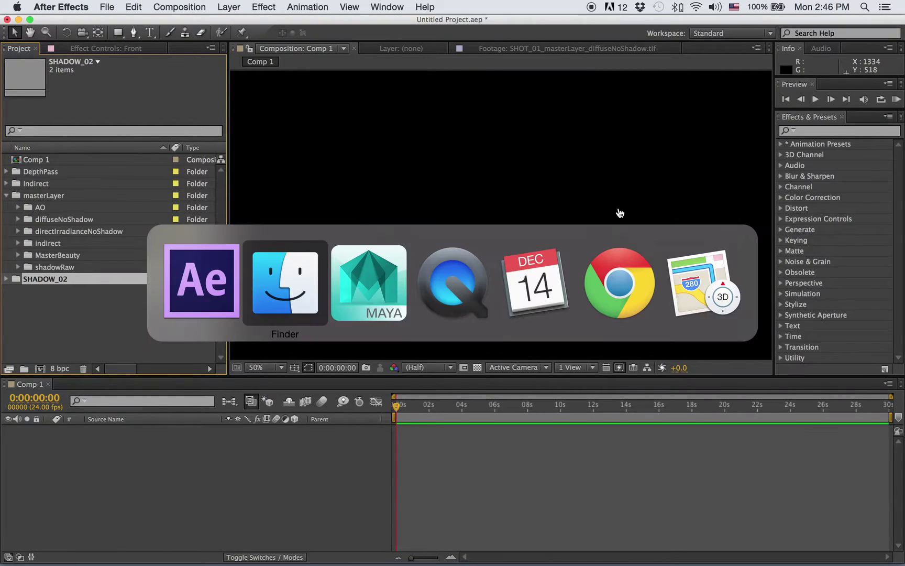
drag(625, 192, 90, 314)
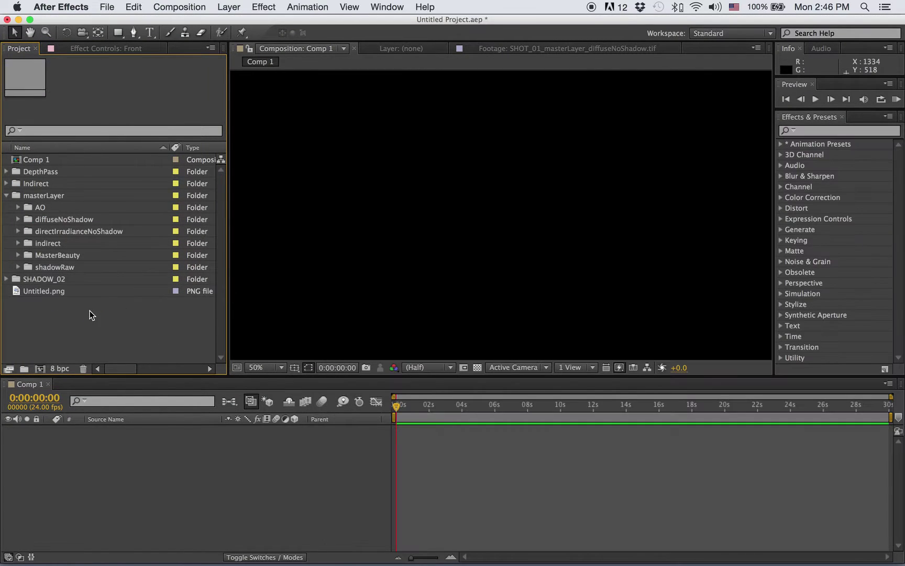
drag(42, 295, 71, 456)
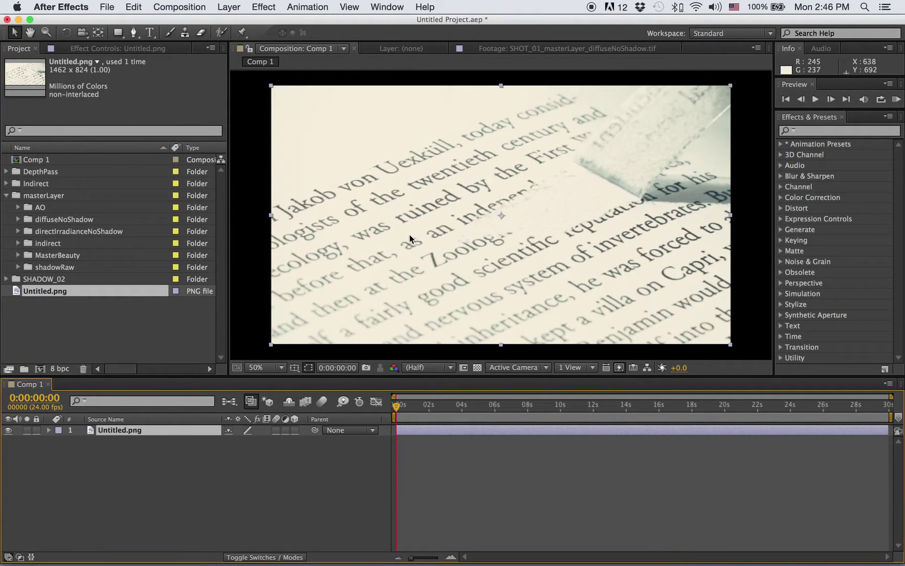
- Transform the Untitled.png layer so it fills the whole composition frame and lock it
right_click(438, 193)
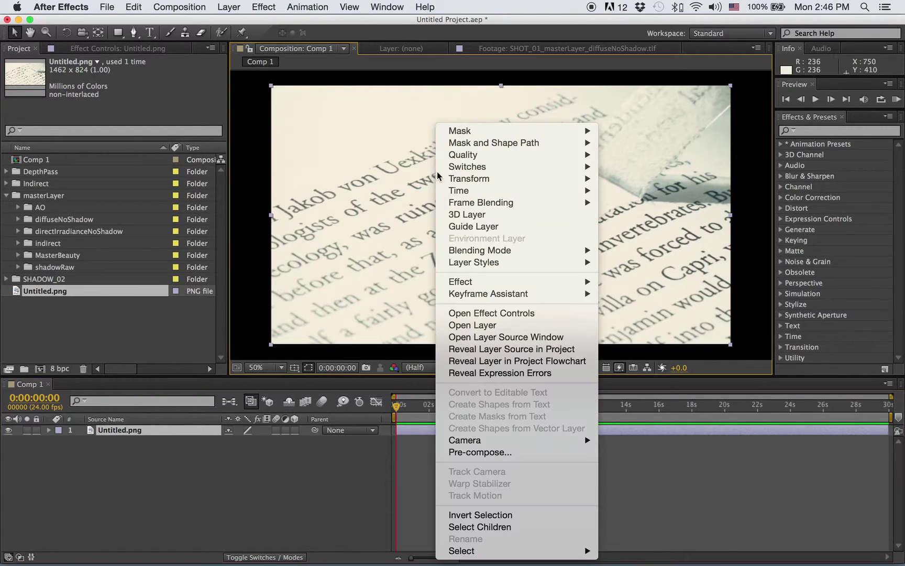
mouse_move(550, 179)
click(663, 321)
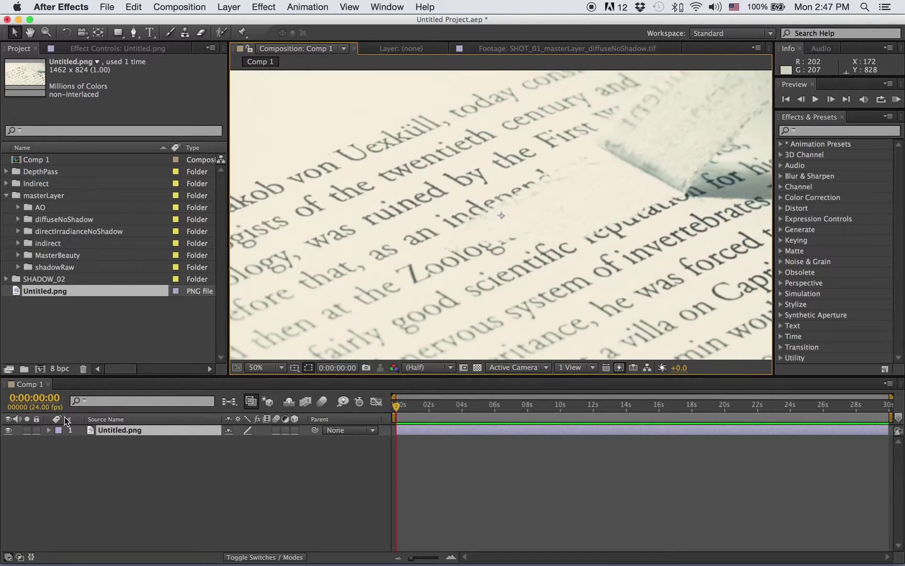
click(36, 430)
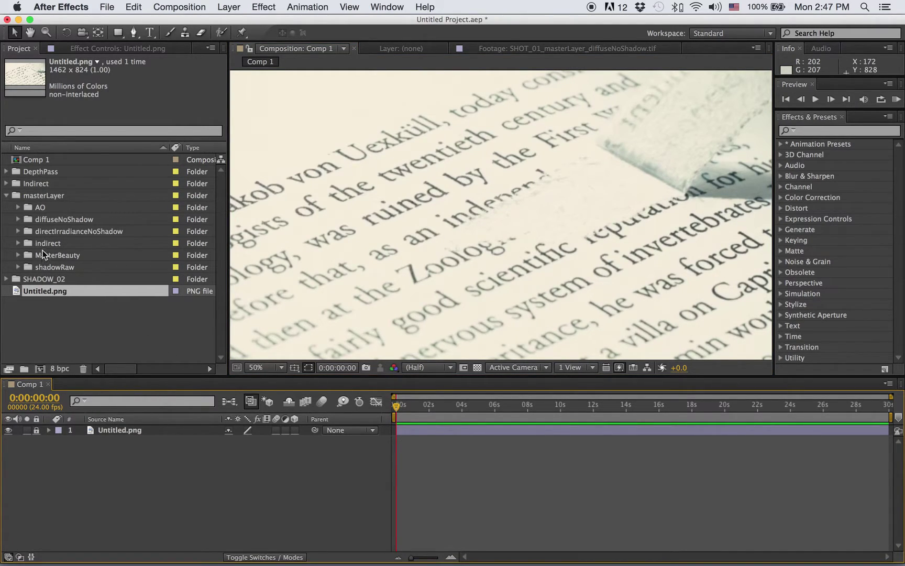
- Try SHOT_01_masterLayer_diffuseNoShadow.tif above the background with Difference blending, and delete that layer again
click(49, 218)
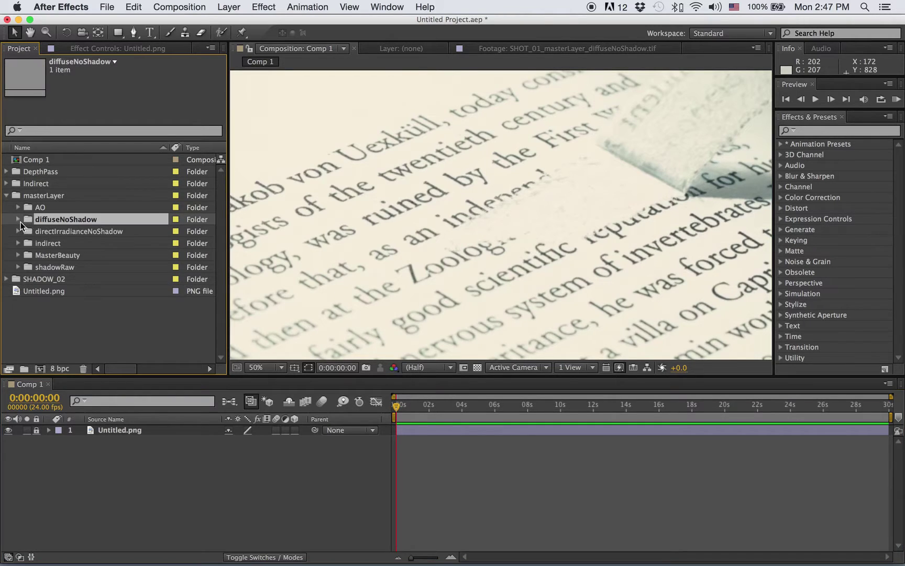
click(18, 218)
drag(54, 229, 85, 428)
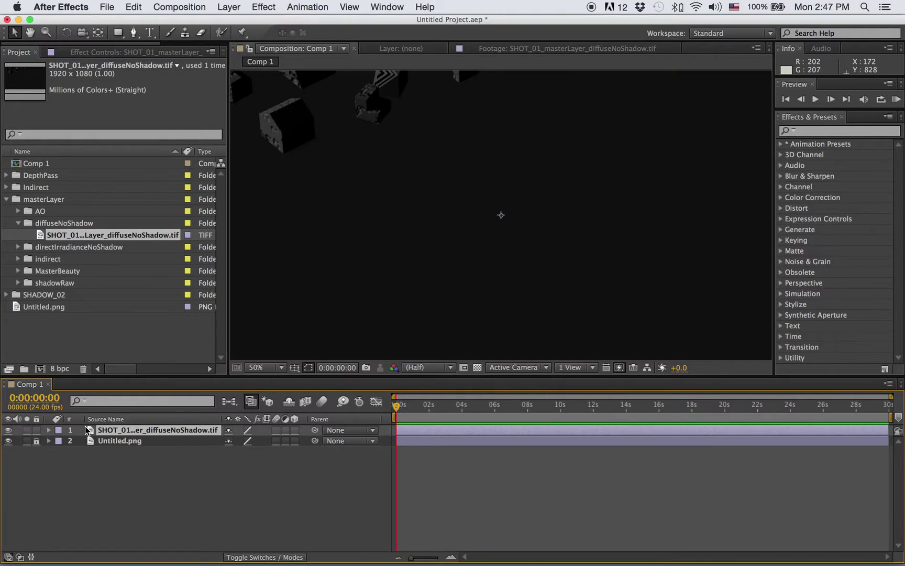
right_click(111, 430)
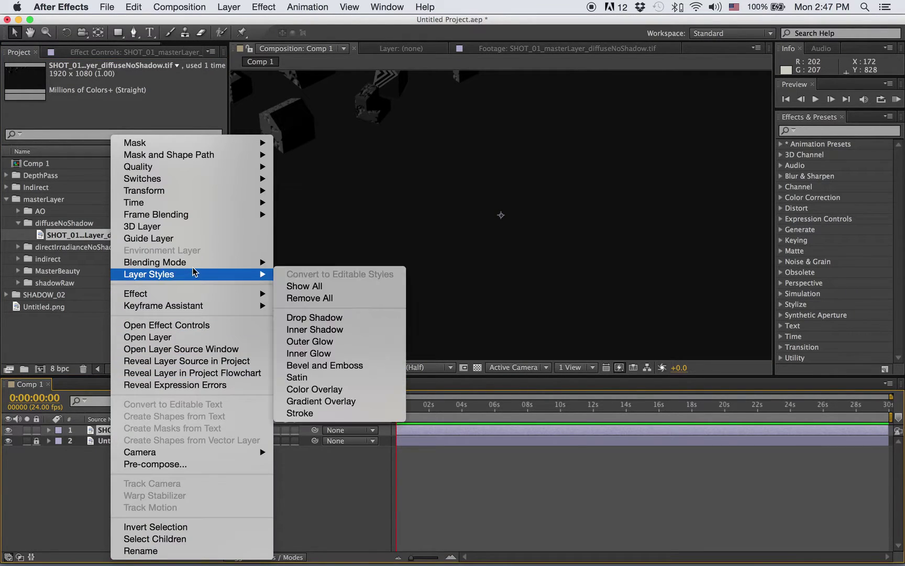
mouse_move(227, 266)
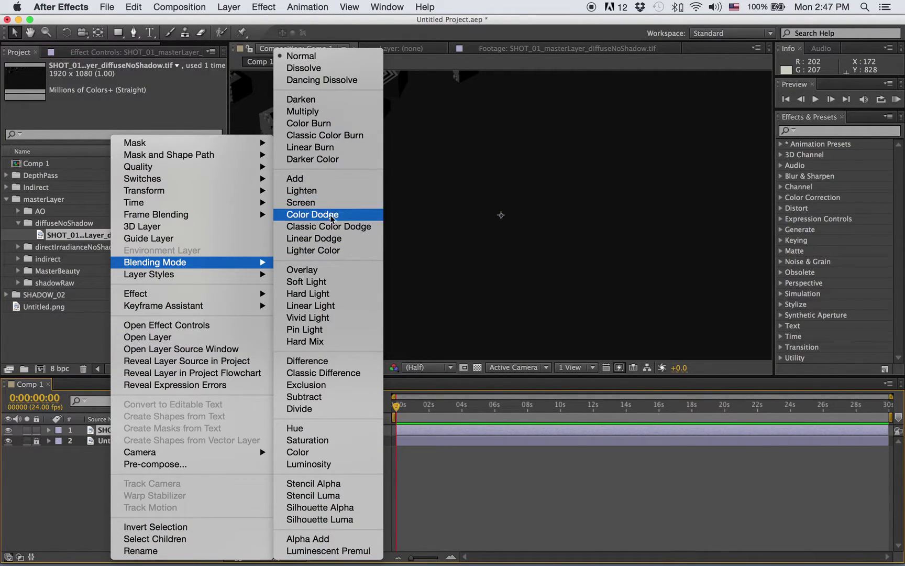
click(321, 360)
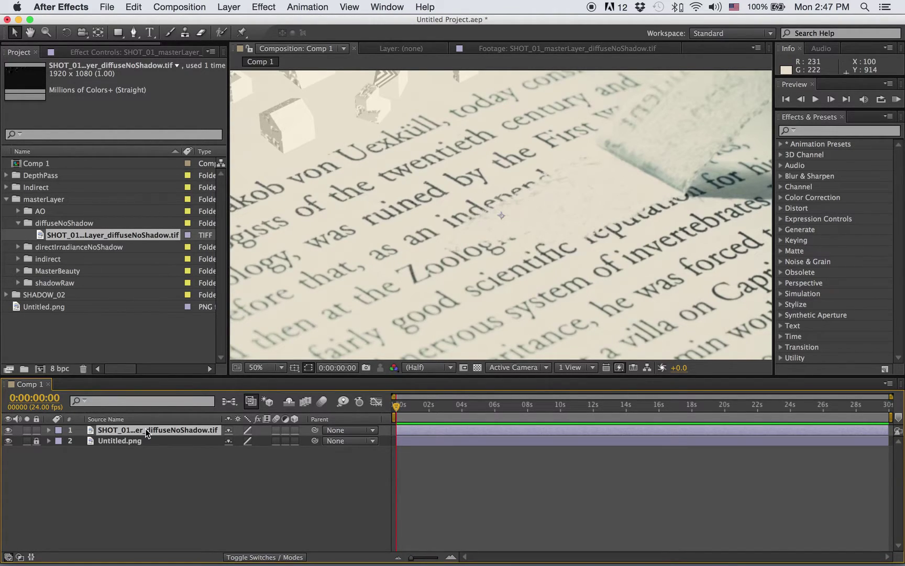
key(Delete)
click(17, 219)
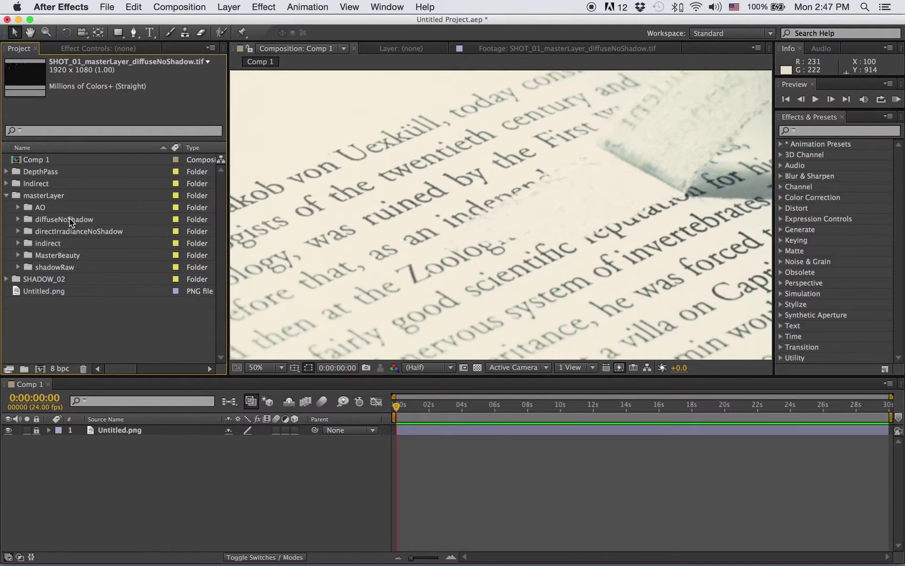
- Switch to Maya and make the DepthPass, Indirect, SHADOW_02 and masterLayer render layers non-renderable
mouse_move(435, 560)
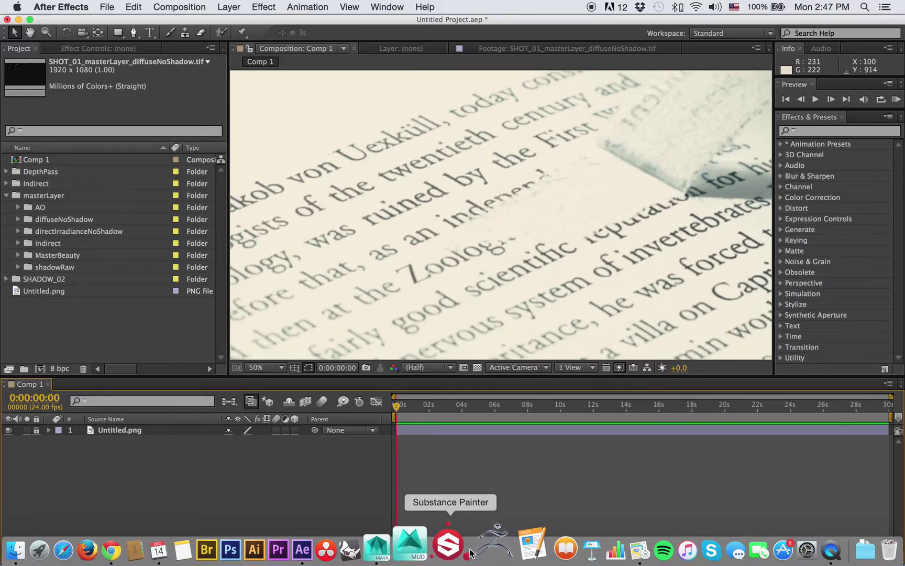
click(401, 553)
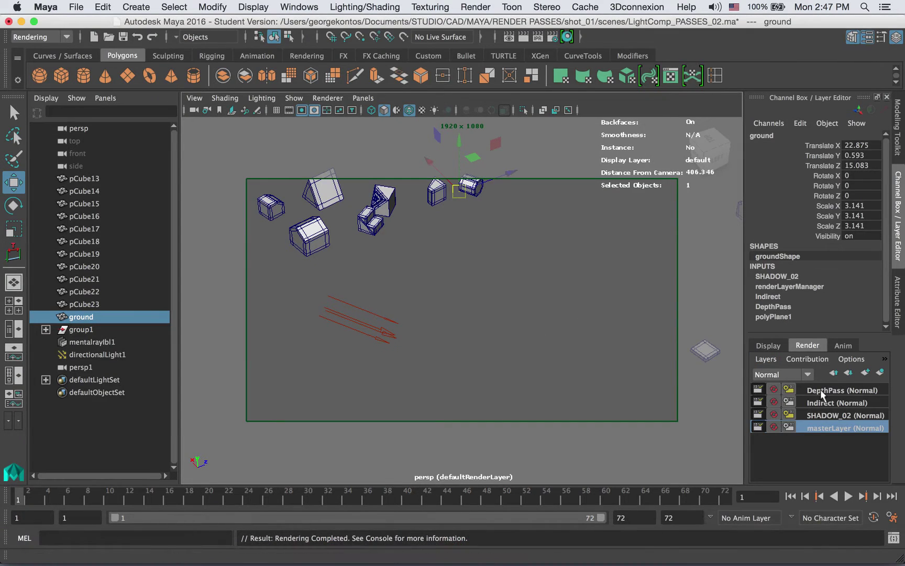
drag(760, 423, 760, 398)
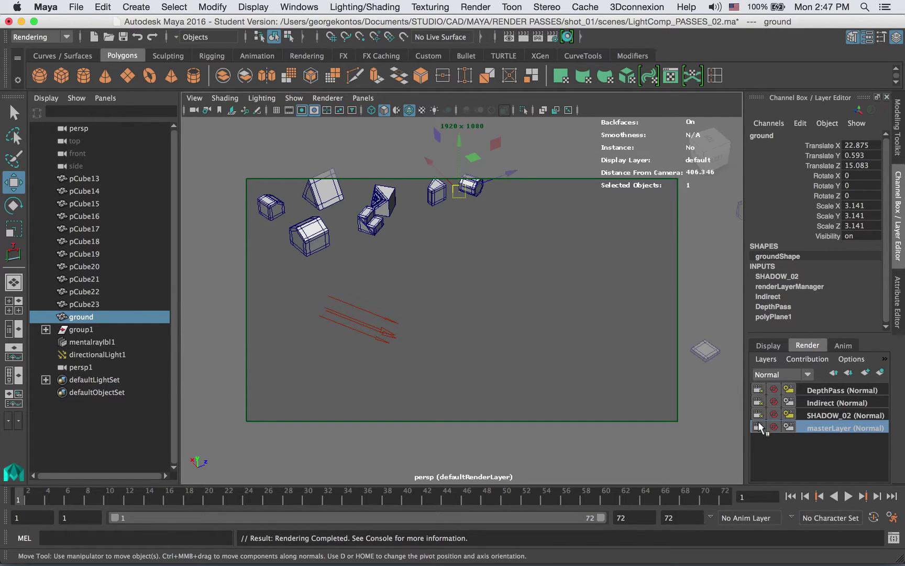
- Create a new render layer and add ground, group1, mentalrayIbl1 and directionalLight1 to it
click(880, 372)
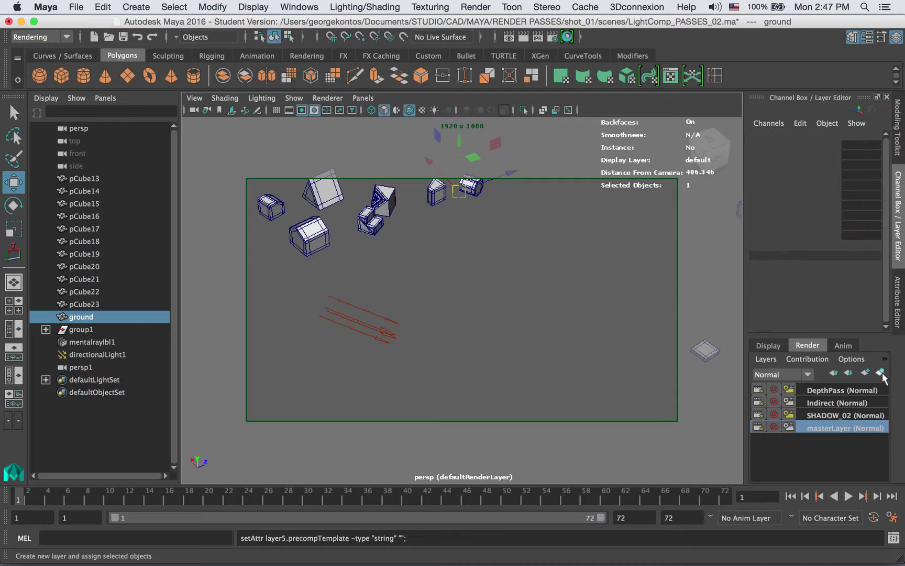
click(839, 388)
drag(84, 317, 96, 360)
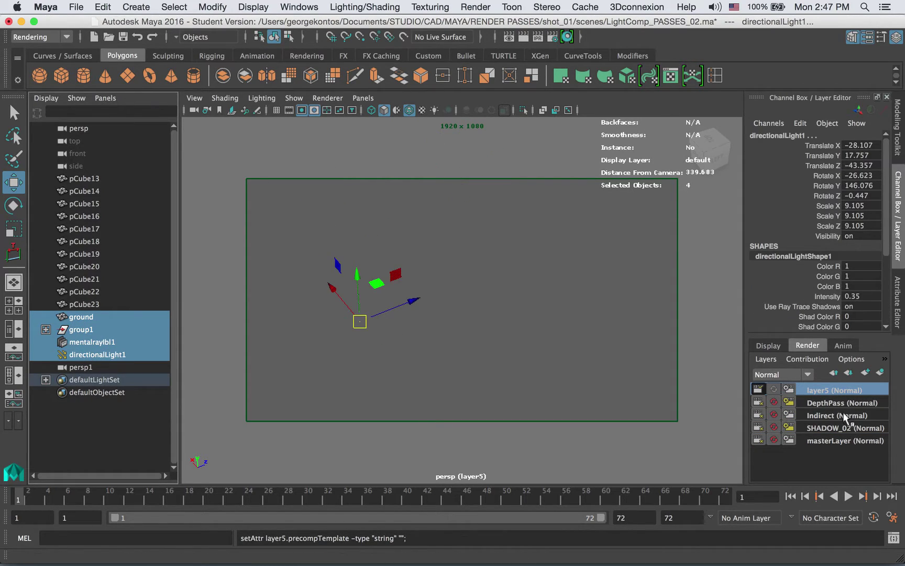
right_click(833, 393)
mouse_move(841, 525)
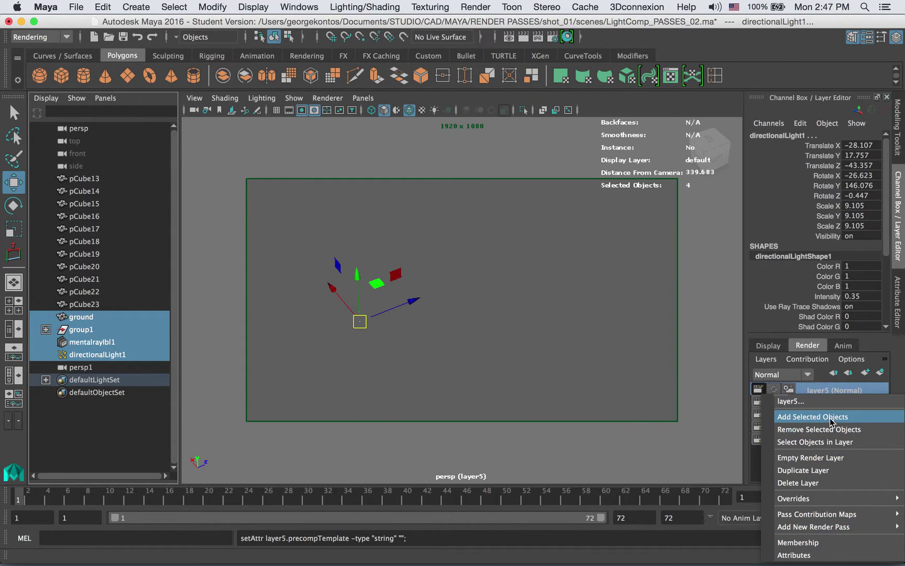
click(833, 416)
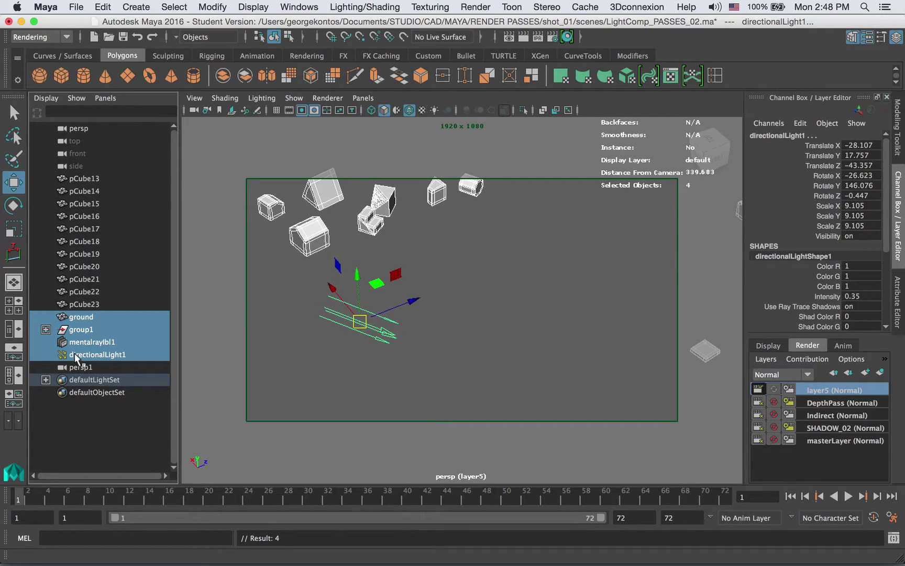
- Turn off Primary Visibility for mentalrayIbl1 as a layer override on the new render layer
middle_drag(77, 358, 96, 321)
click(88, 341)
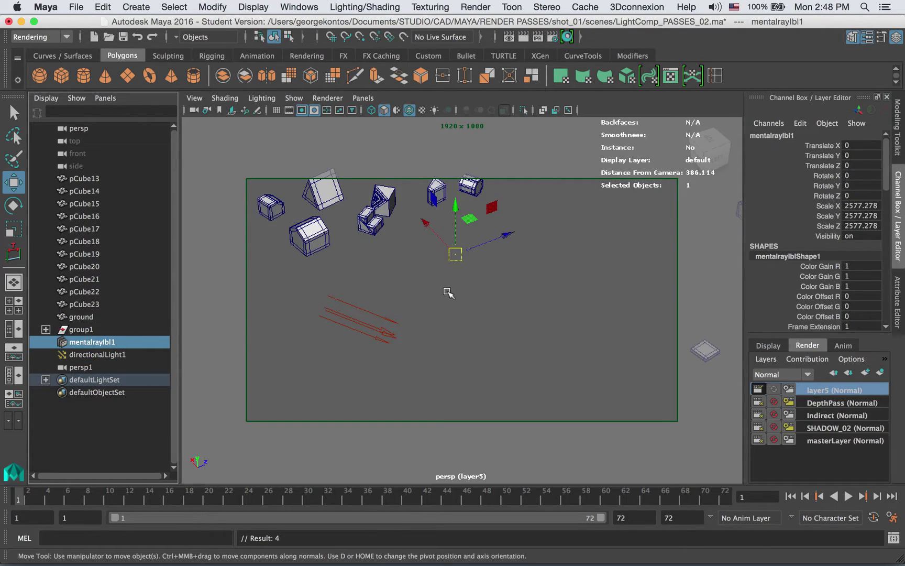
key(ctrl+a)
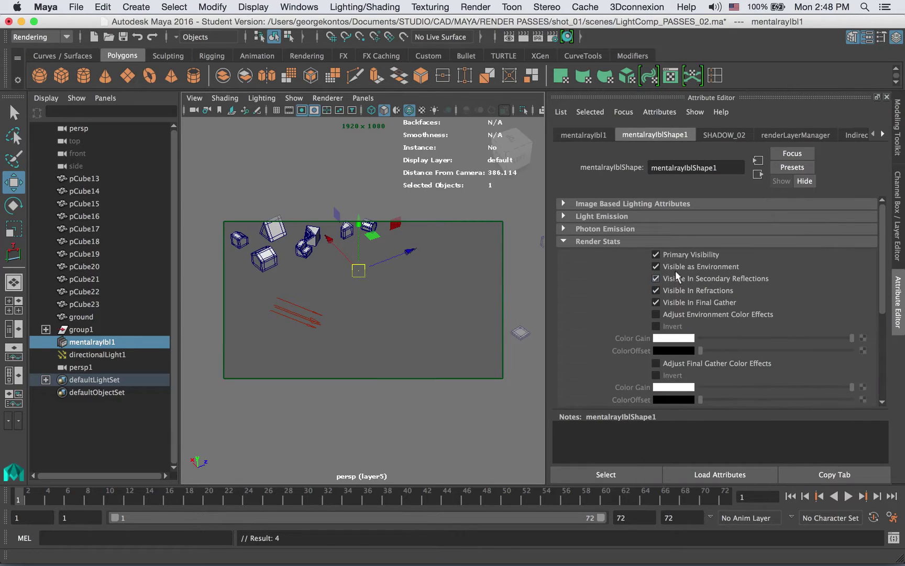
right_click(687, 254)
click(733, 274)
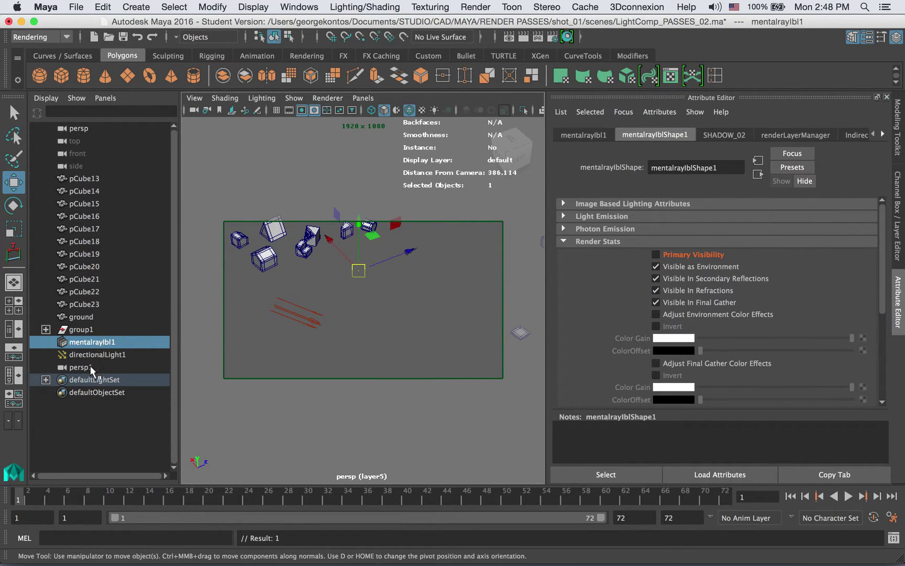
- Turn off Primary Visibility for the ground mesh as a layer override in its render stats
click(94, 317)
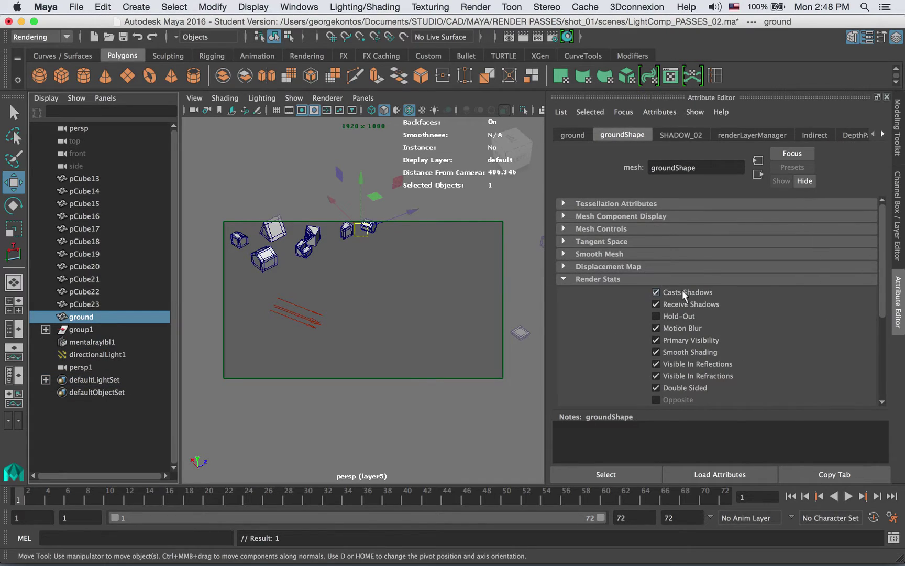
right_click(684, 338)
click(717, 345)
right_click(681, 340)
click(720, 348)
right_click(682, 340)
click(718, 361)
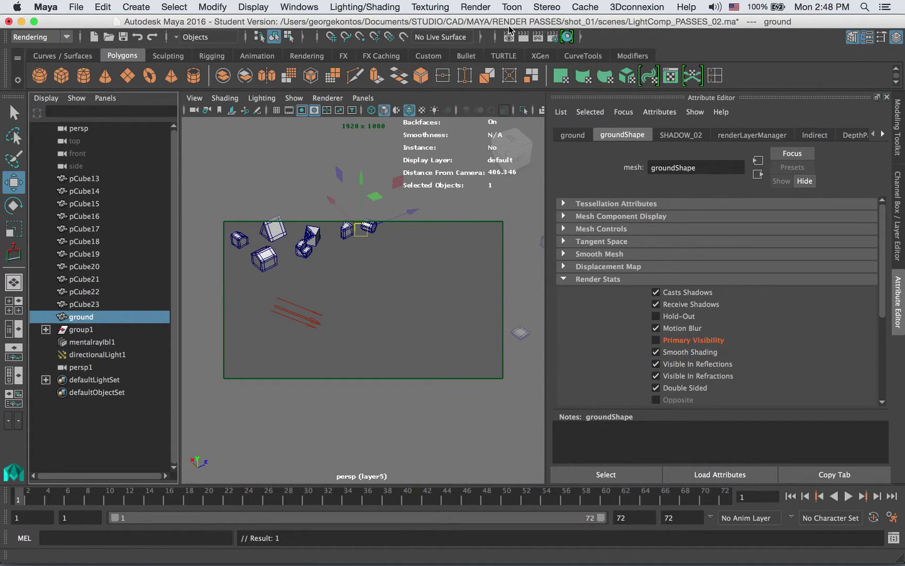
- Return to the render layer list and rename the new layer as Diffuse
key(ctrl+a)
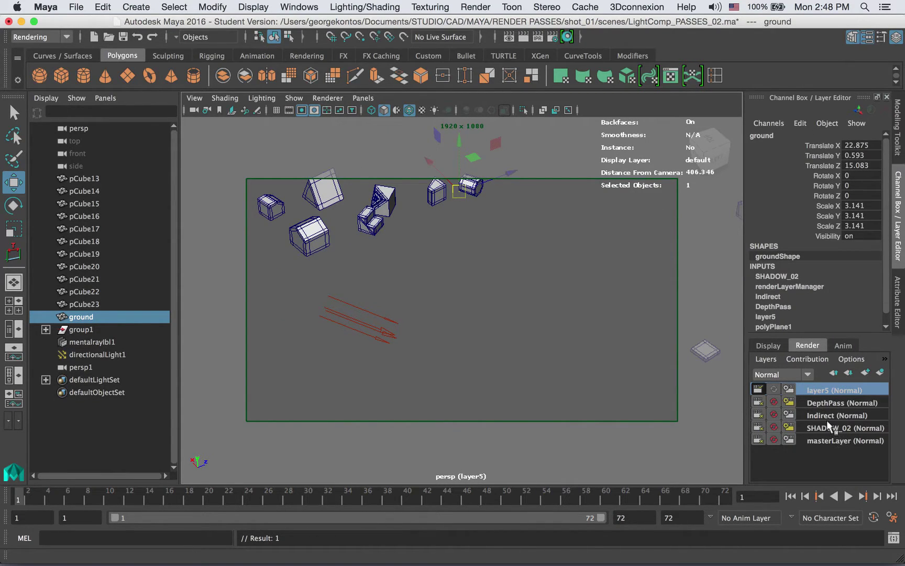
double_click(825, 391)
key(BackSpace)
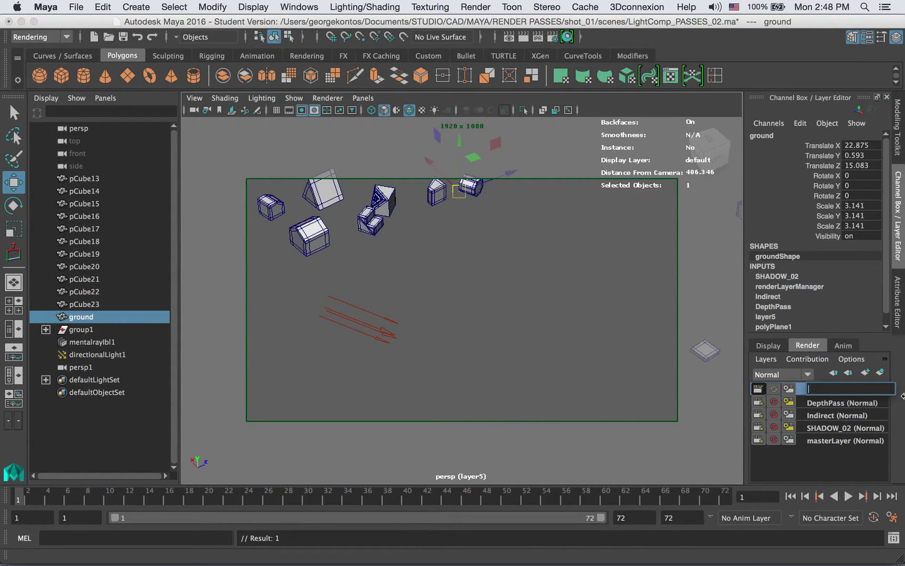
text(Diffuse)
key(Return)
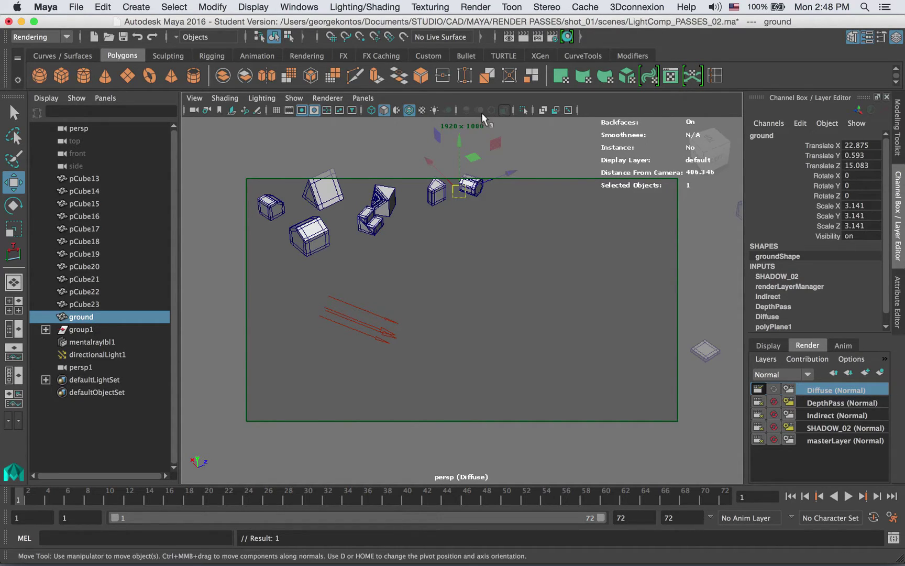
- Start a batch render of the Diffuse render layer
click(475, 7)
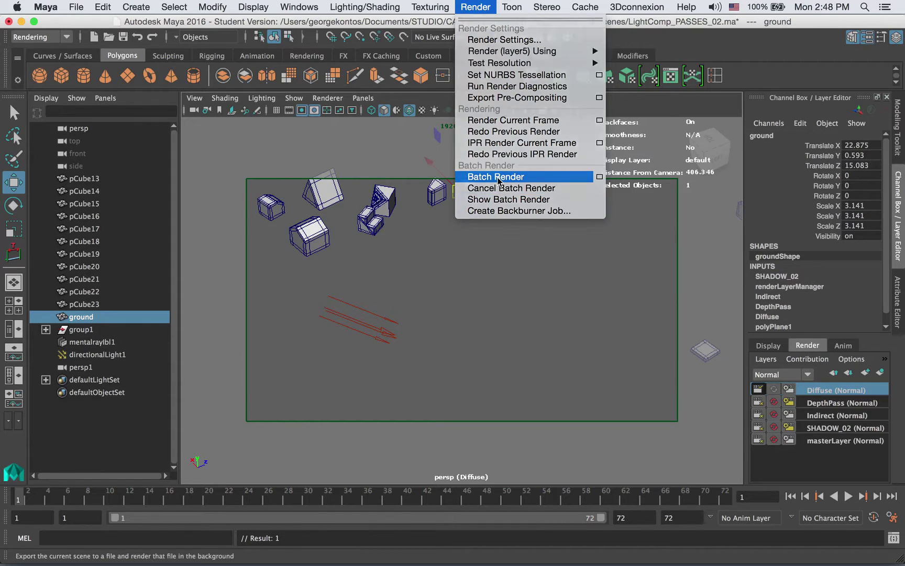
click(498, 177)
click(421, 315)
key(w)
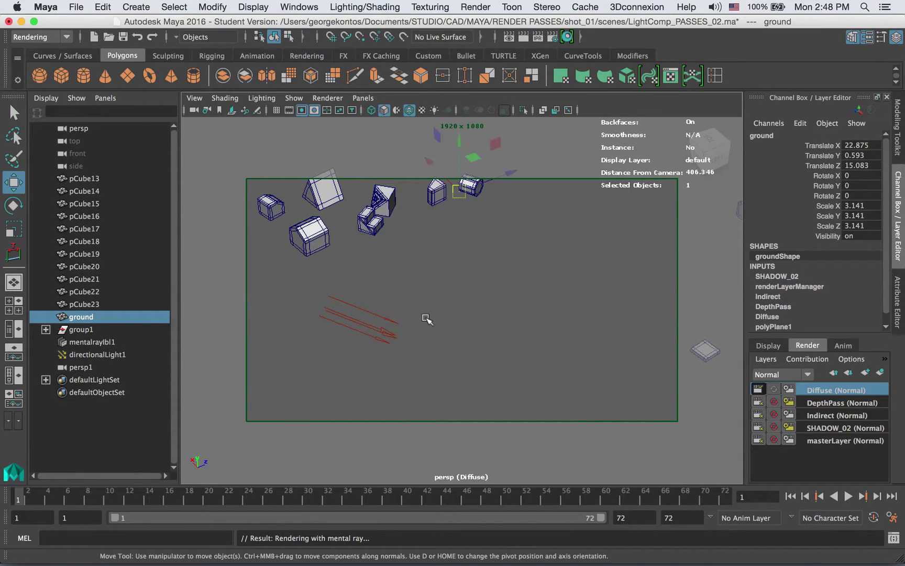
- Switch to Finder and check the Diffuse render output folder inside images/images/PASSES/images
key(super+Tab)
click(321, 287)
click(511, 295)
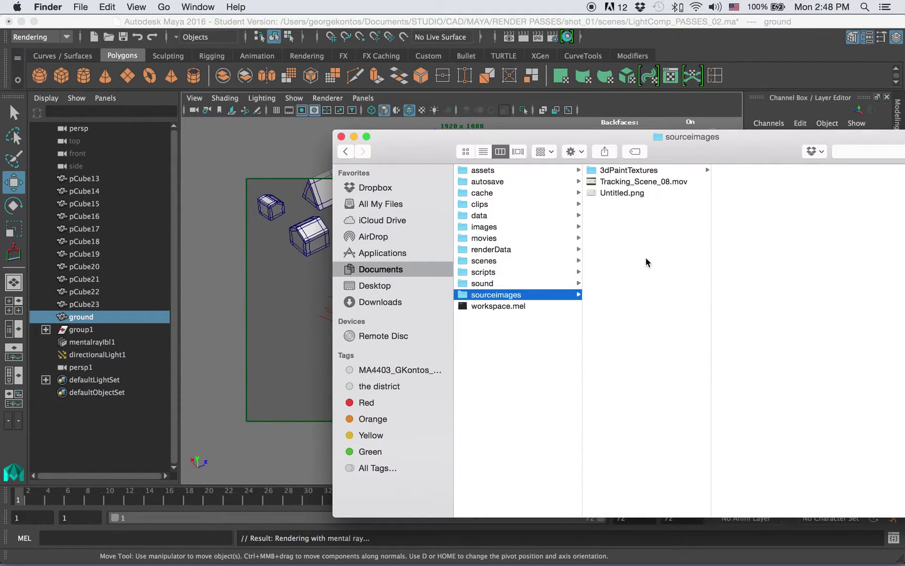
click(516, 229)
click(618, 172)
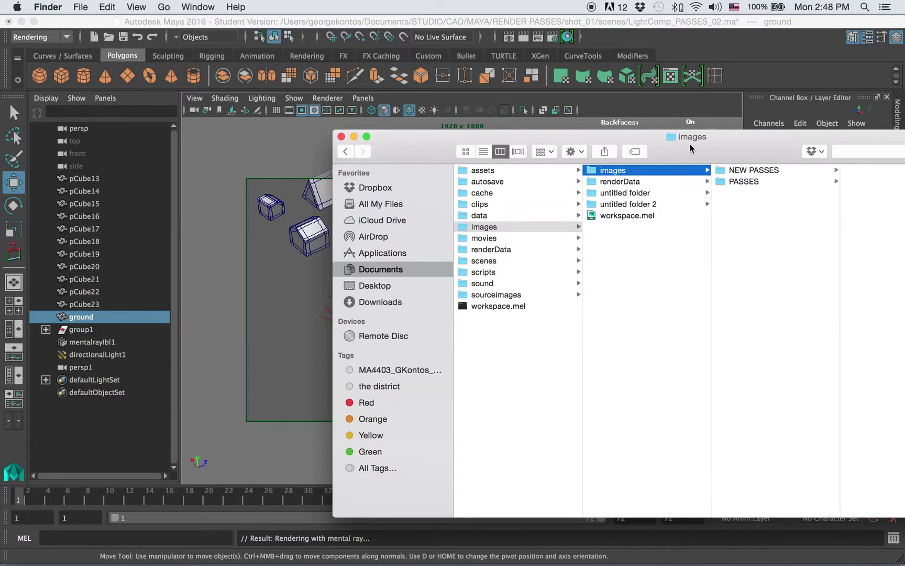
drag(692, 150, 425, 133)
click(478, 165)
click(569, 134)
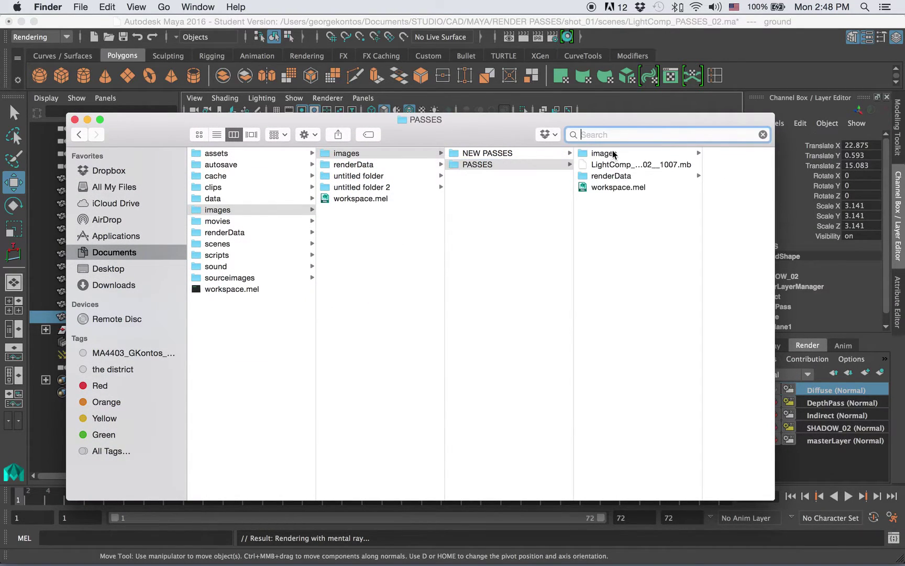
click(598, 153)
drag(612, 122, 513, 114)
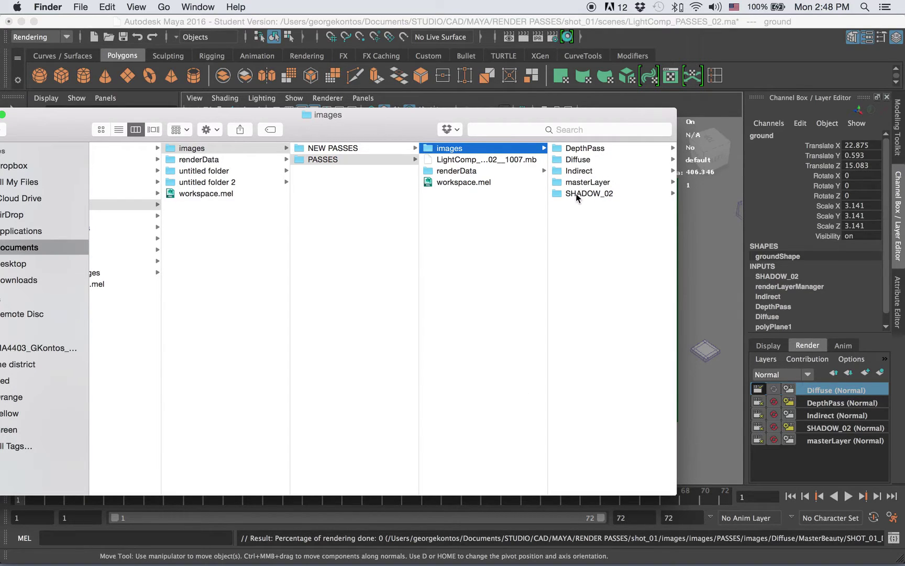
click(572, 163)
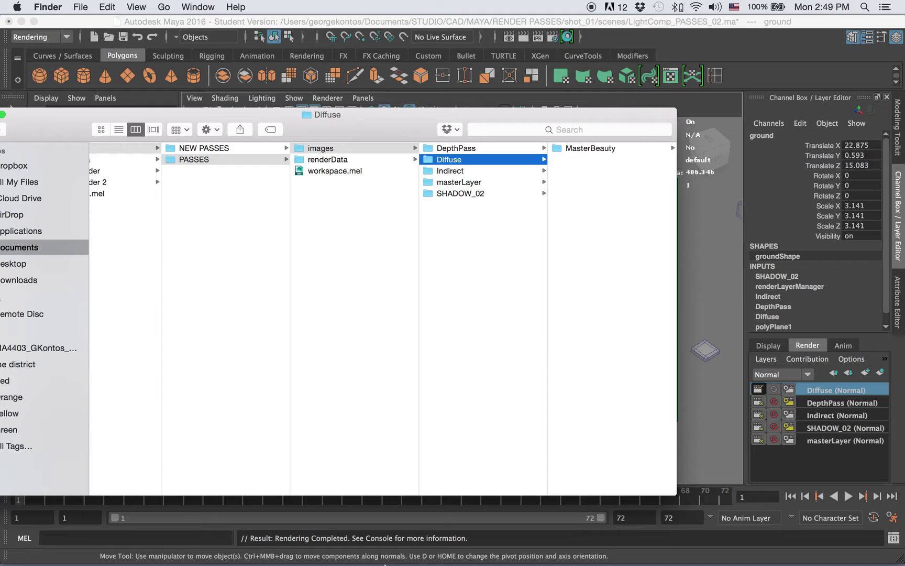
- Switch to After Effects and import the Diffuse render folder from the rendered passes' images folder
click(347, 540)
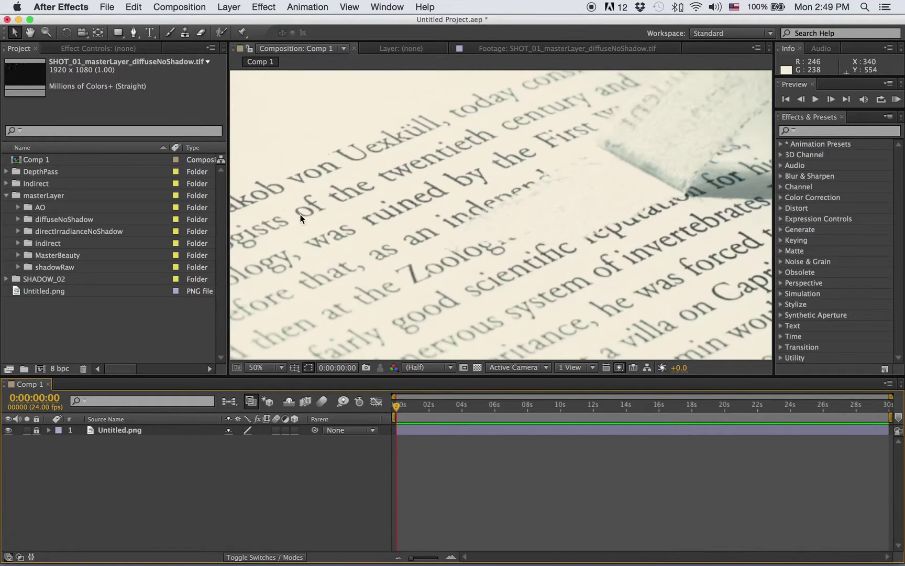
click(6, 195)
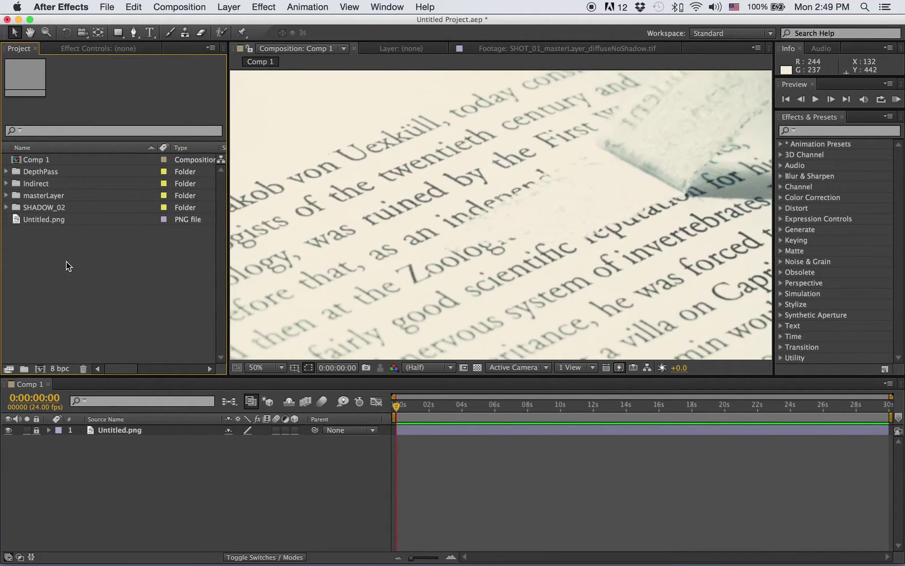
double_click(66, 262)
click(489, 59)
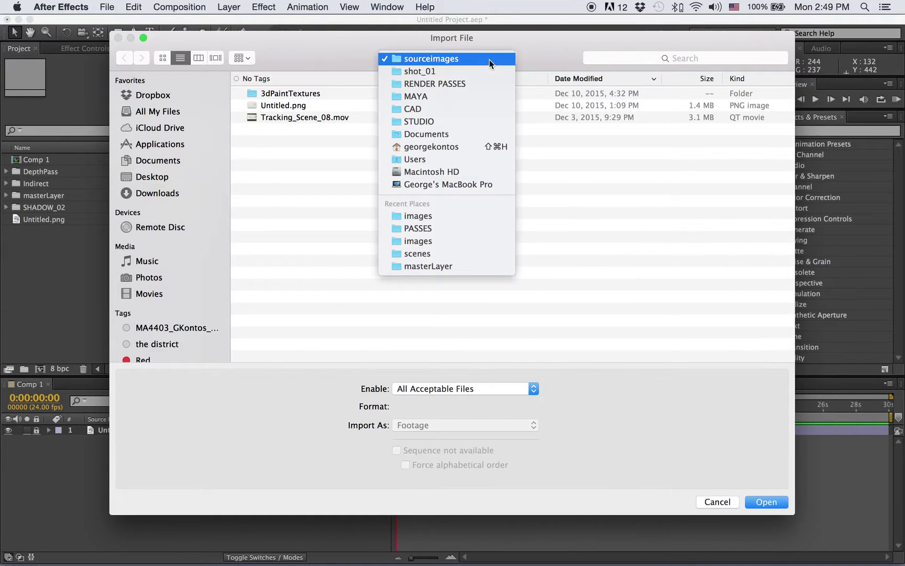
click(445, 196)
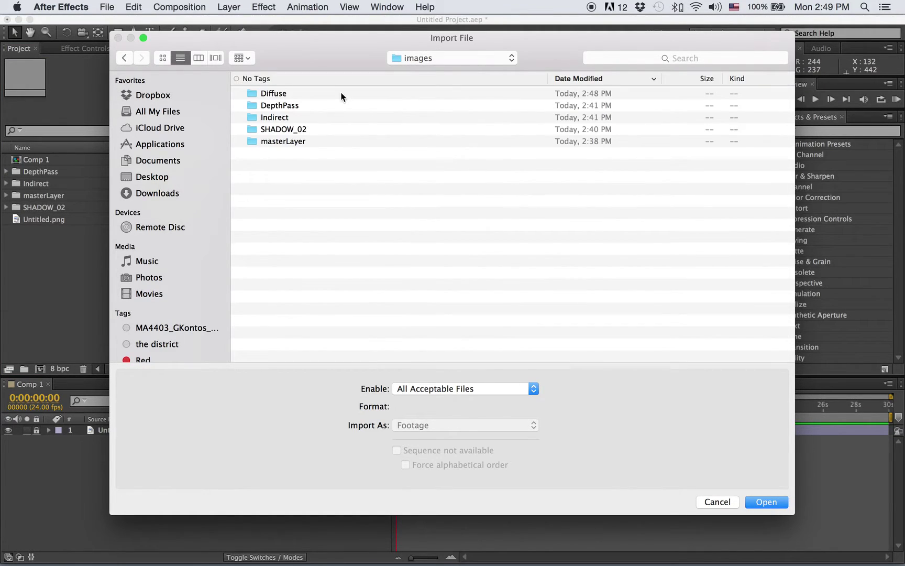
click(289, 119)
click(292, 106)
click(289, 141)
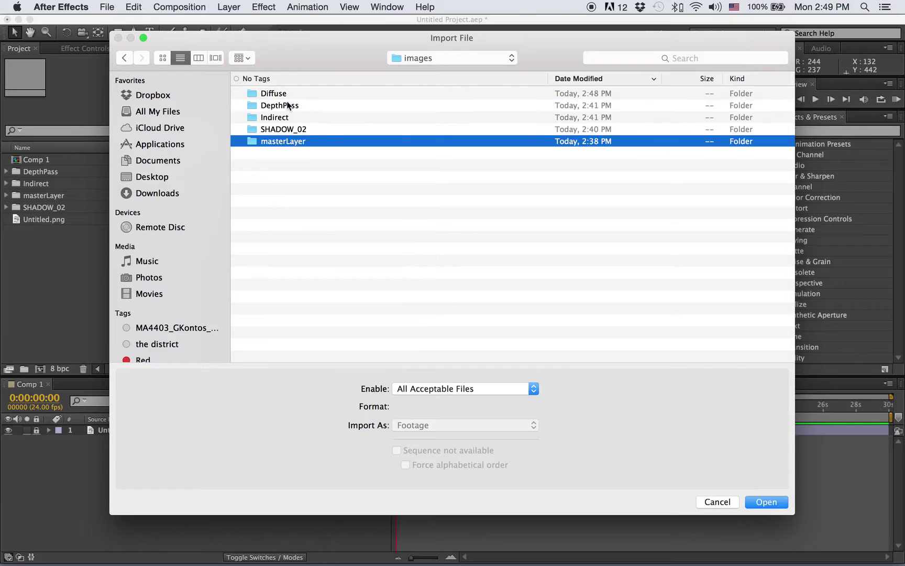
click(289, 95)
click(765, 501)
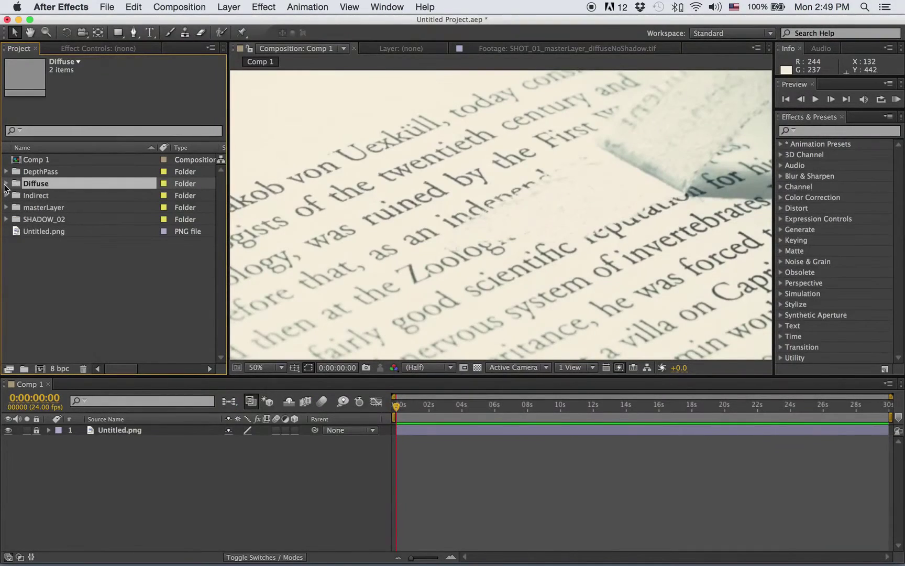
- Place SHOT_01_Diffuse_MasterBeauty.tif from the Diffuse folder above Untitled.png in Comp 1 and fit the composition in the viewer
click(7, 183)
click(24, 194)
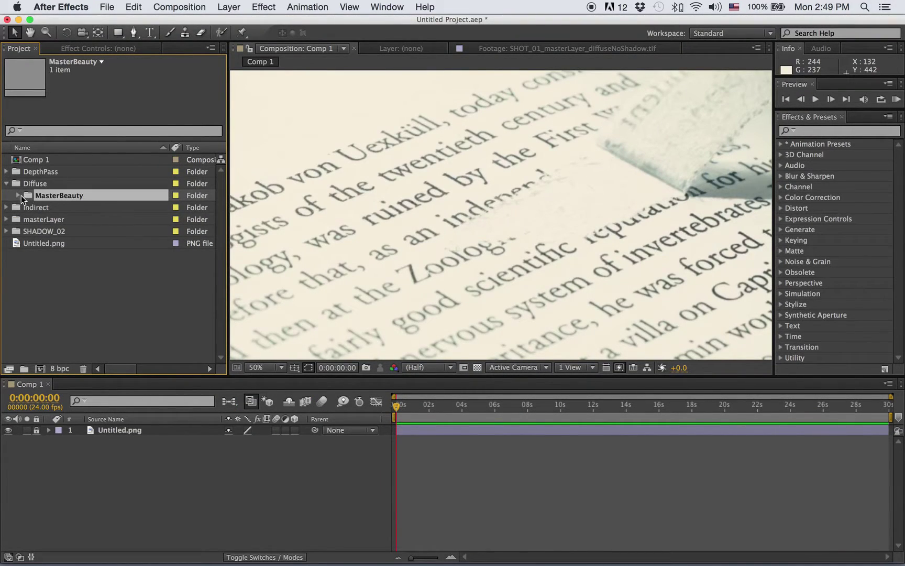
click(18, 196)
click(63, 218)
click(106, 207)
drag(105, 208, 118, 426)
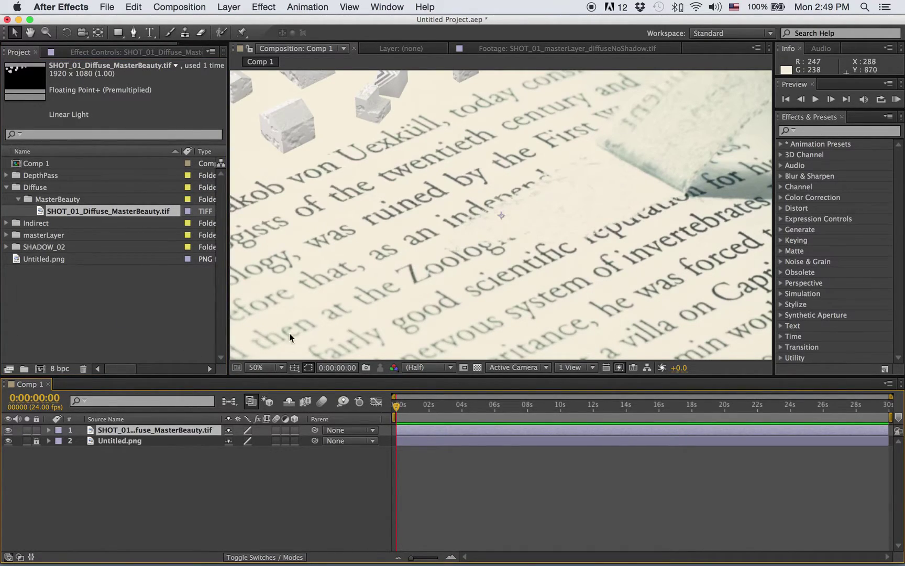
click(262, 367)
click(262, 365)
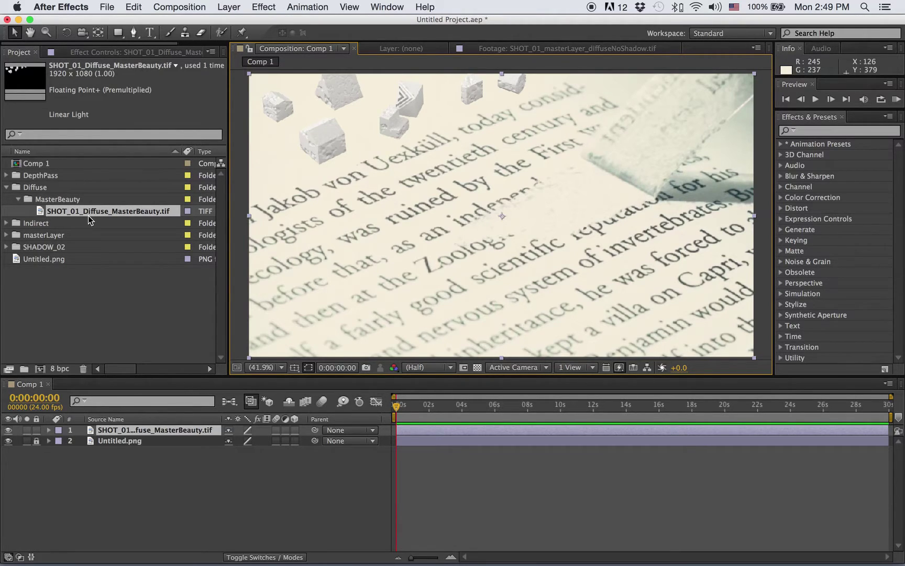
- Set the project's color depth to 32 bits per channel (float)
click(66, 368)
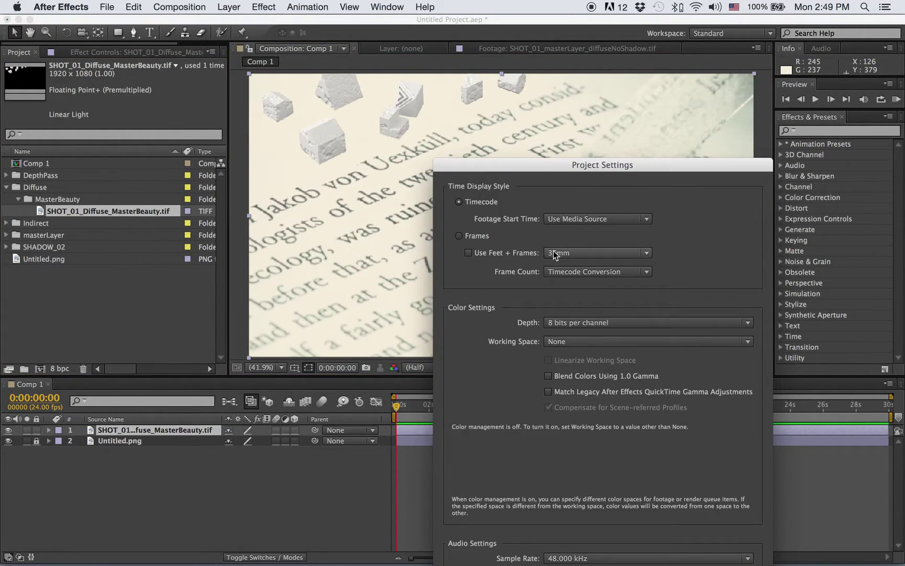
click(585, 322)
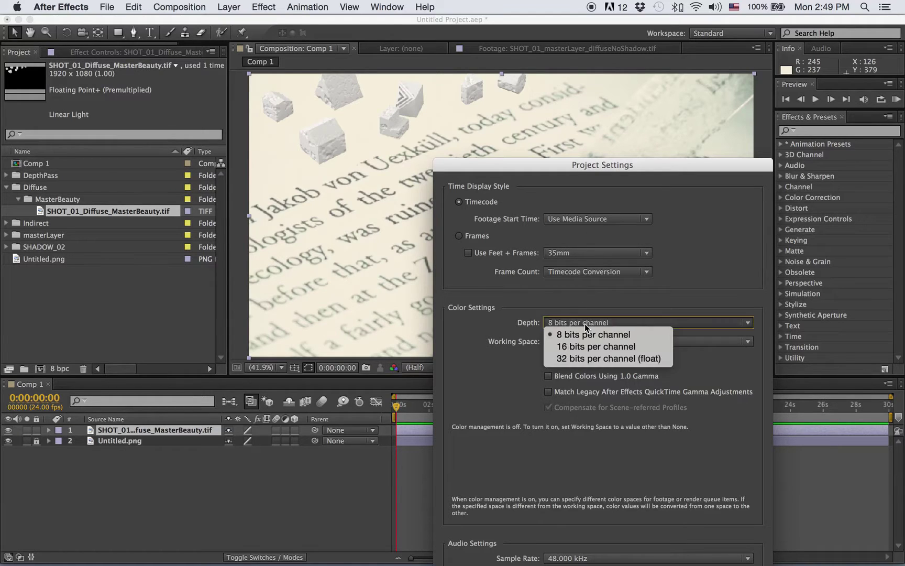
click(587, 358)
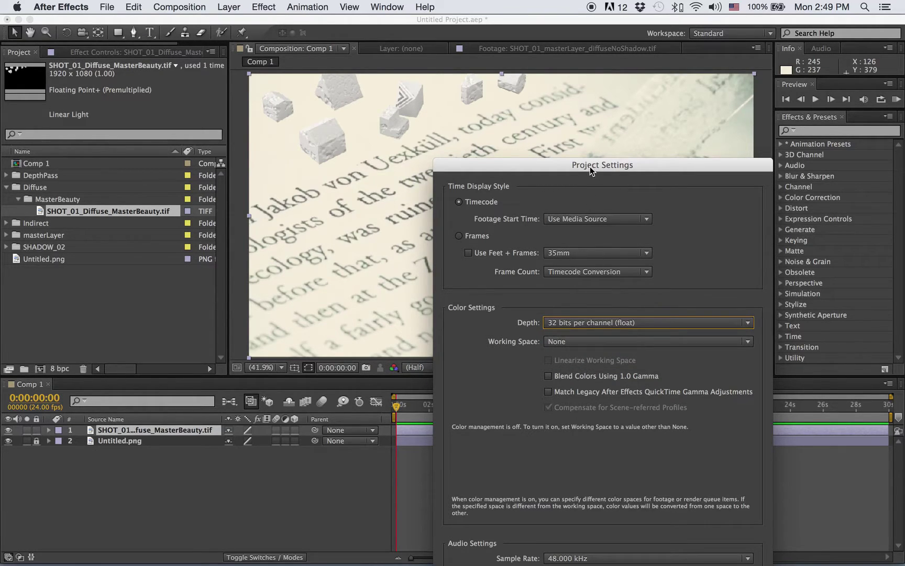
drag(592, 165, 576, 34)
click(724, 460)
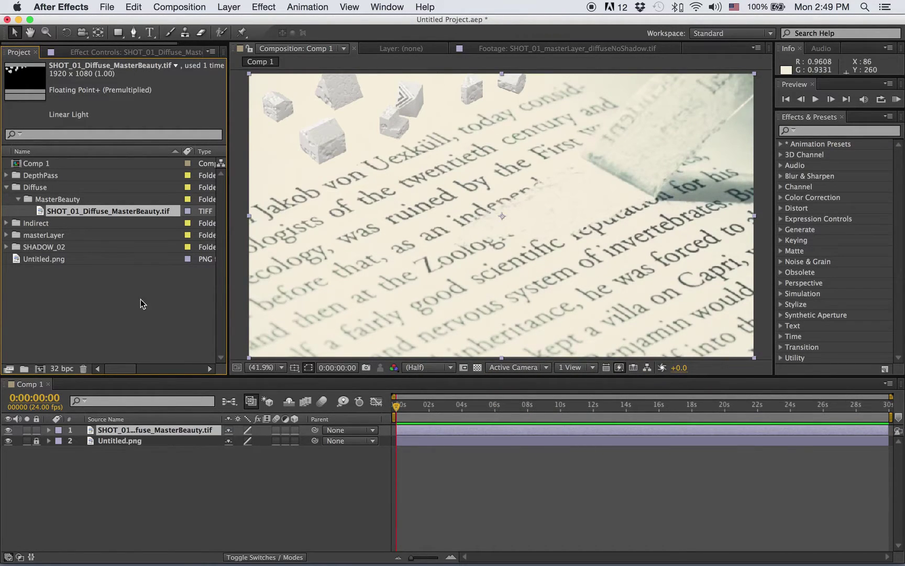
- Switch to Maya and check the Diffuse layer's render settings for features, quality and framebuffer
click(414, 545)
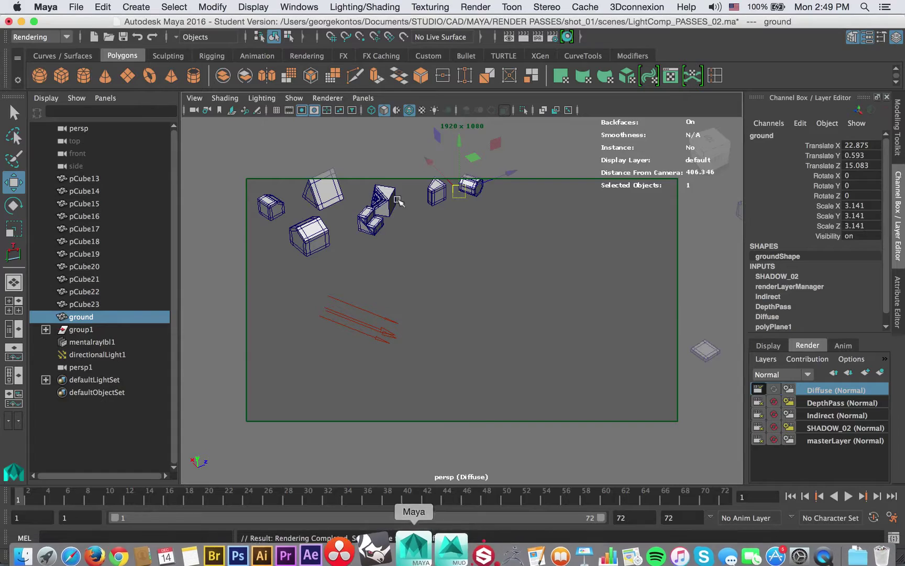
click(552, 37)
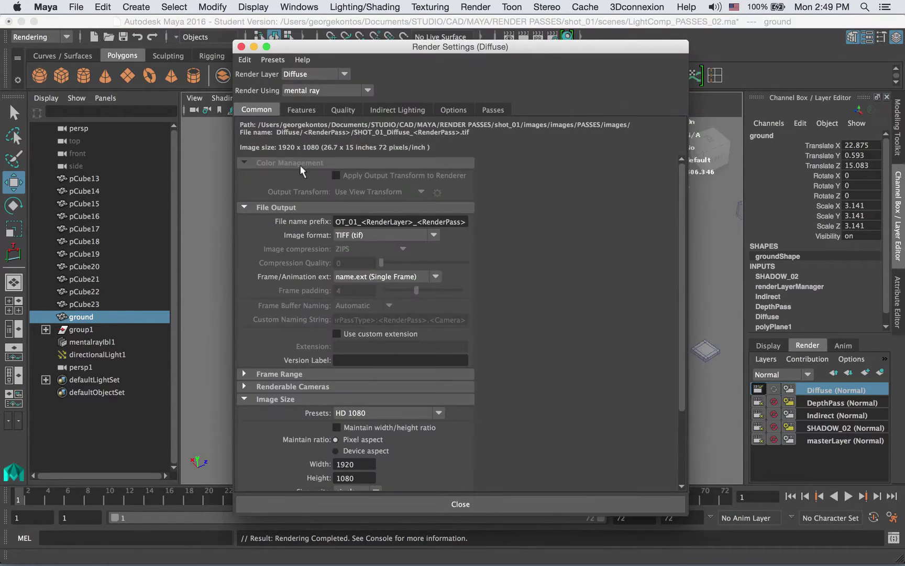
click(349, 111)
click(308, 111)
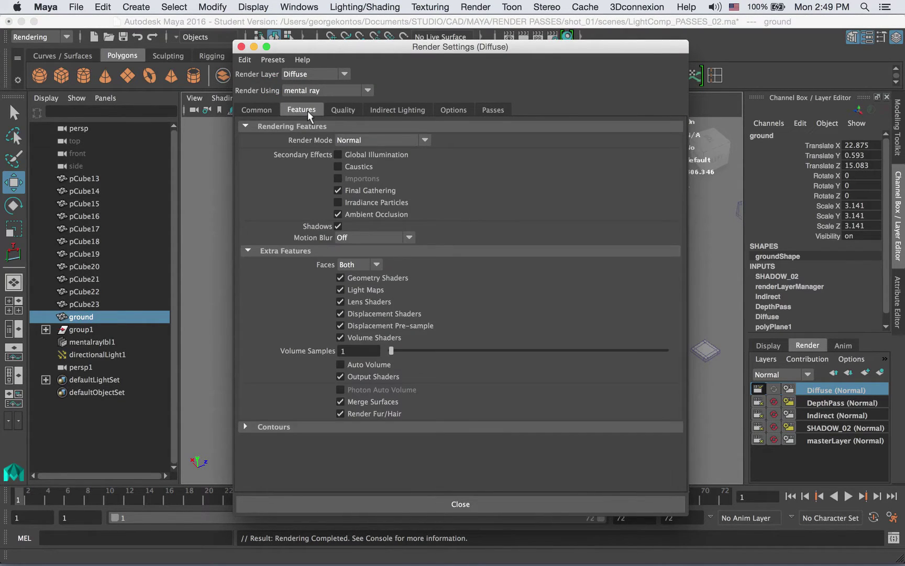
click(305, 127)
click(357, 111)
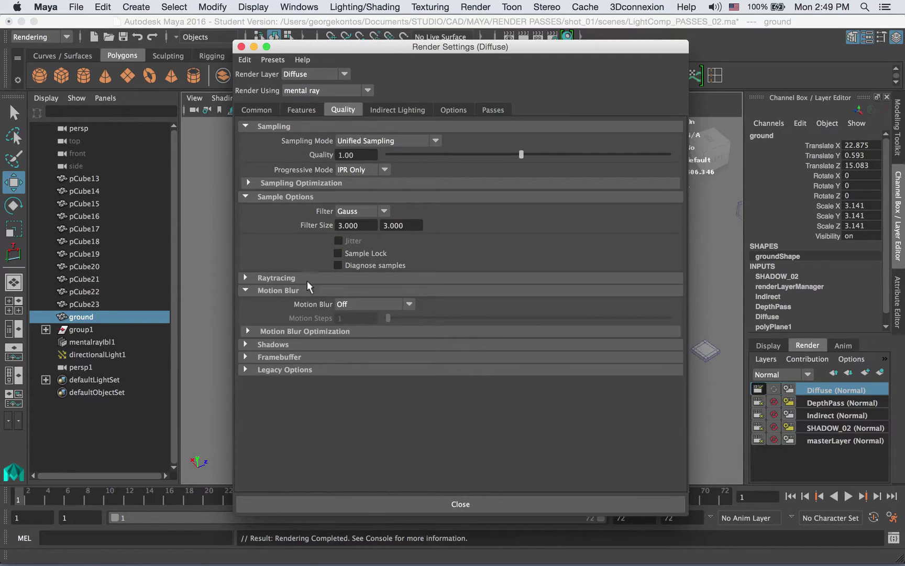
click(280, 357)
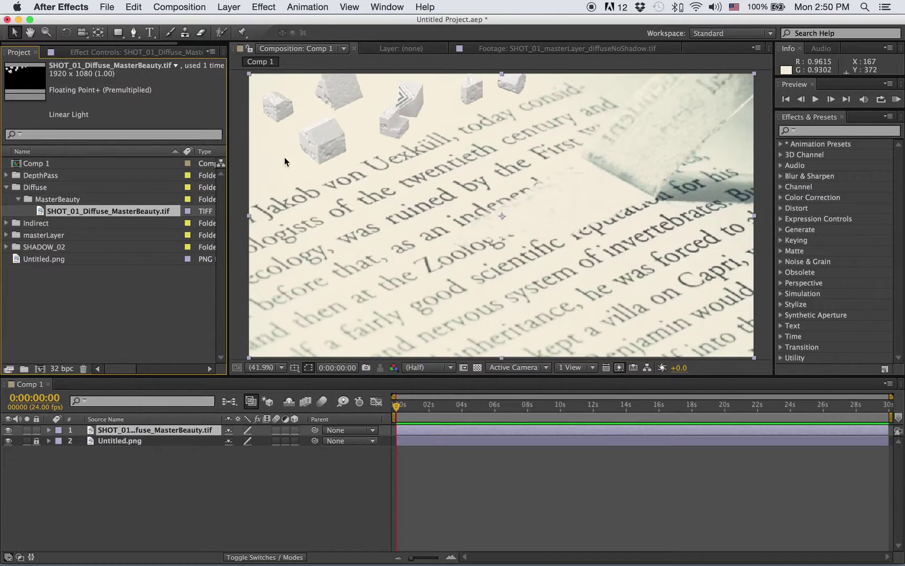
- Back in After Effects, interpret the SHOT_01_Diffuse_MasterBeauty.tif footage with Interpret As Linear Light set to Off
right_click(82, 215)
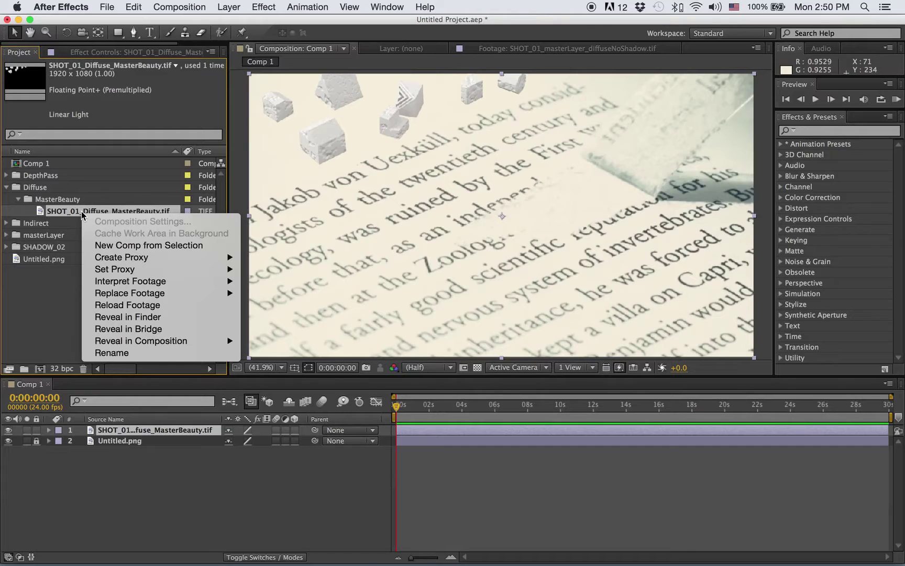
mouse_move(177, 283)
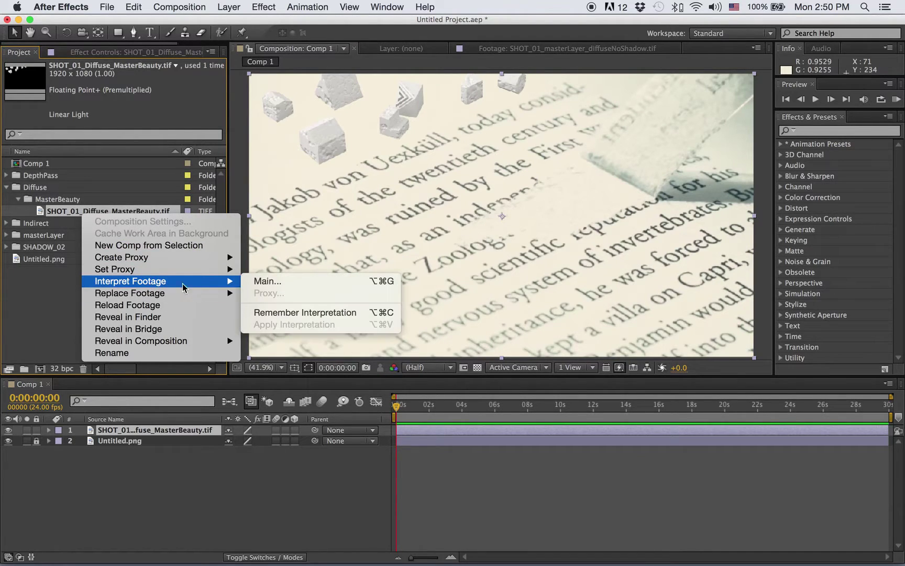
click(282, 286)
drag(796, 103, 553, 46)
click(485, 60)
click(561, 160)
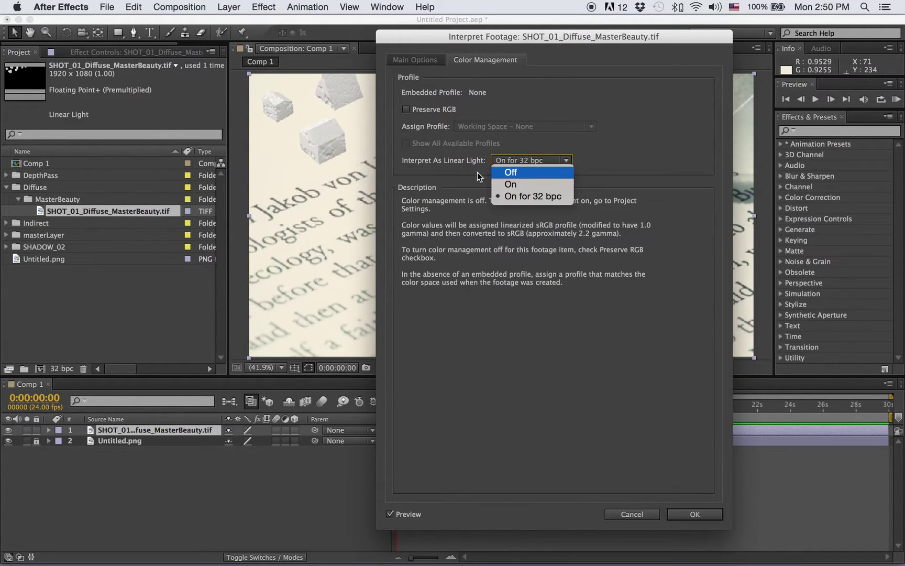
click(562, 167)
click(699, 515)
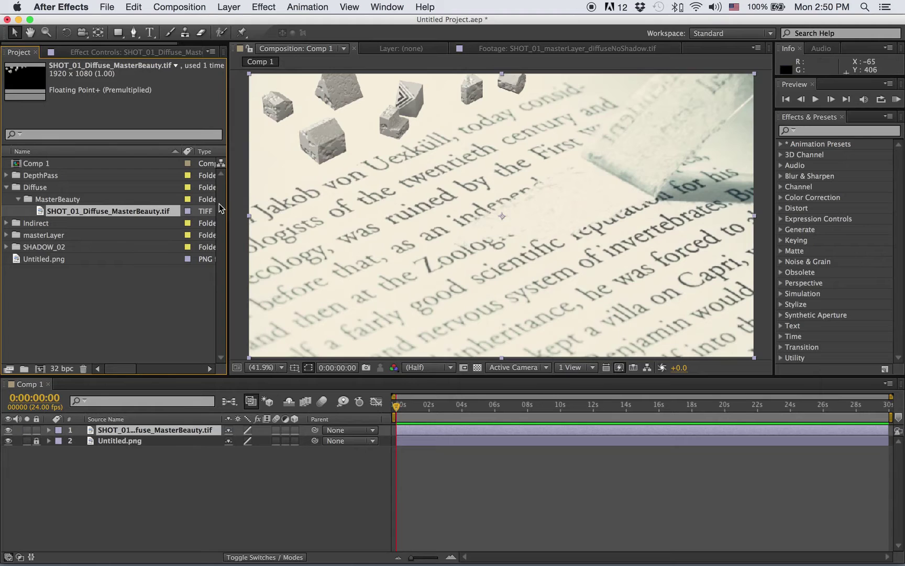
click(152, 430)
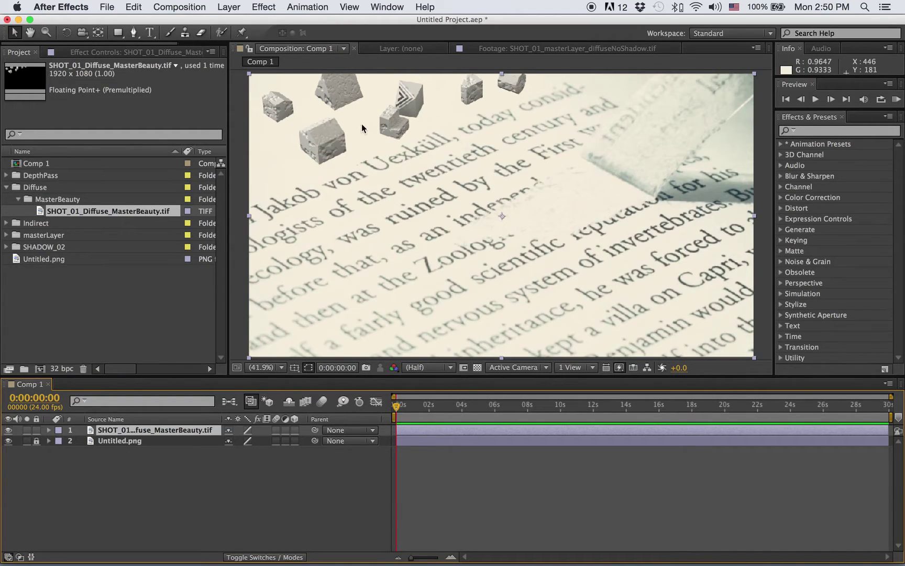
- Add the shadowRaw TIFF from the masterLayer folder to Comp 1 as the topmost layer
click(18, 199)
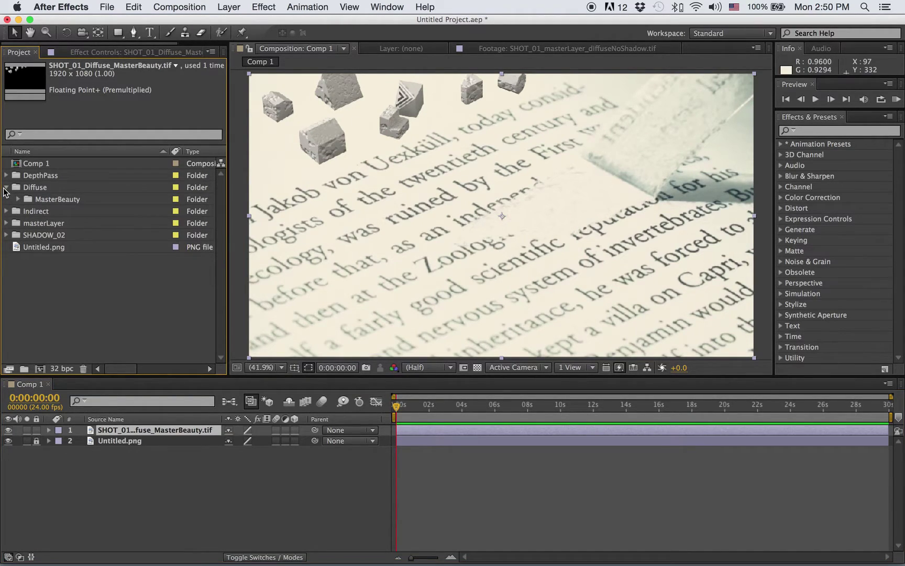
click(5, 187)
click(32, 212)
click(6, 211)
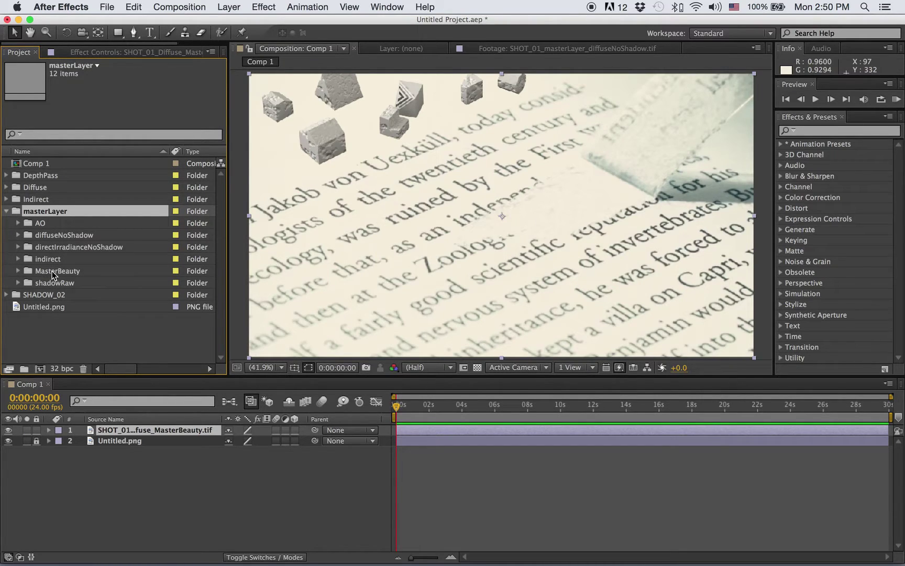
click(52, 283)
click(16, 285)
click(16, 286)
drag(81, 295, 99, 421)
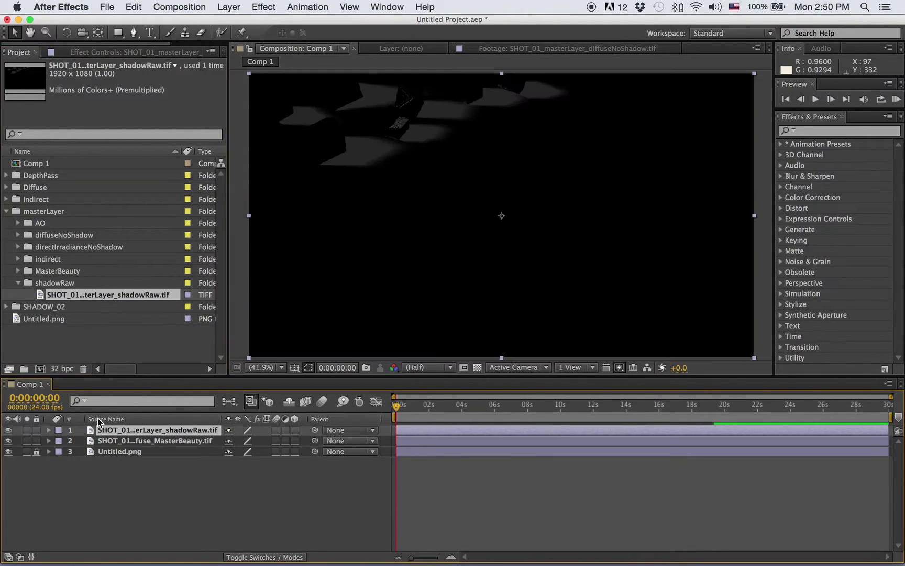
- Set the shadowRaw layer's blending mode to Difference and toggle its visibility to compare the shadows
right_click(120, 432)
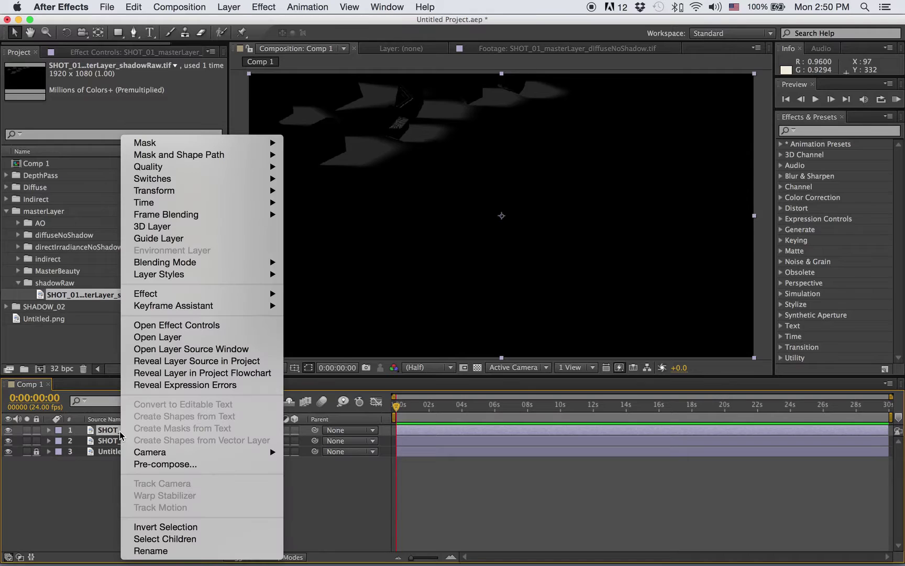
mouse_move(162, 262)
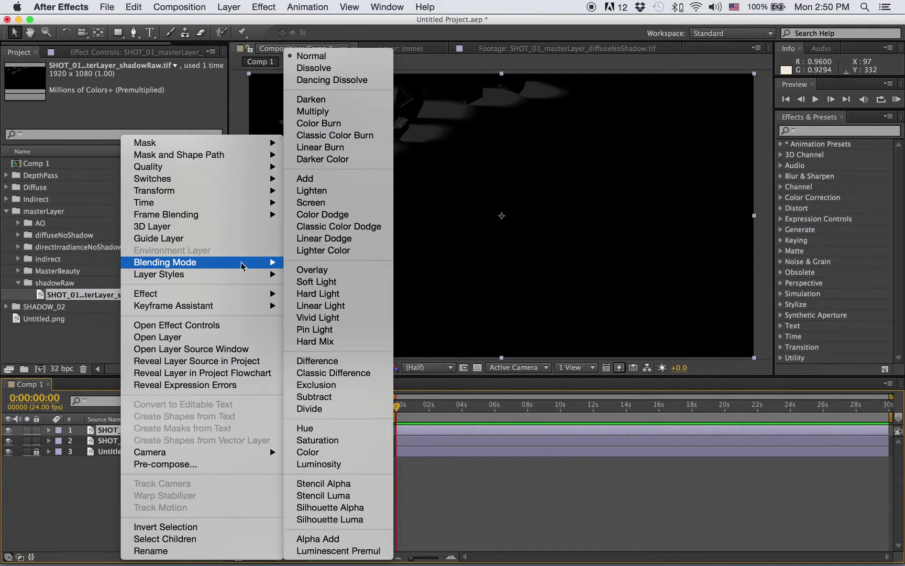
click(321, 361)
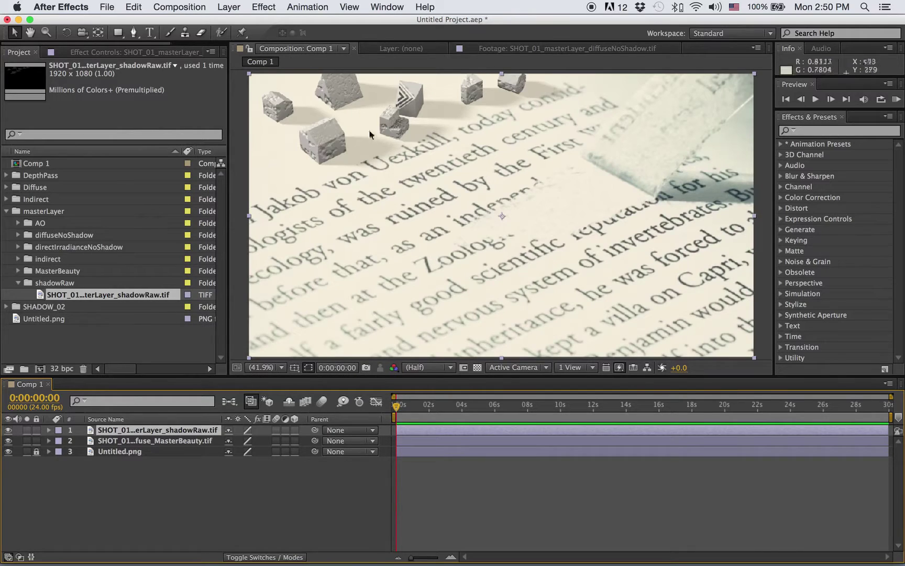
click(8, 430)
click(8, 430)
click(7, 430)
click(8, 430)
- Place SHOT_01_SHADOW_02_MasterBeauty.tif from the SHADOW_02 folder between the Diffuse layer and Untitled.png in Comp 1
click(8, 211)
click(40, 187)
click(41, 176)
click(41, 212)
click(41, 224)
click(6, 223)
click(36, 235)
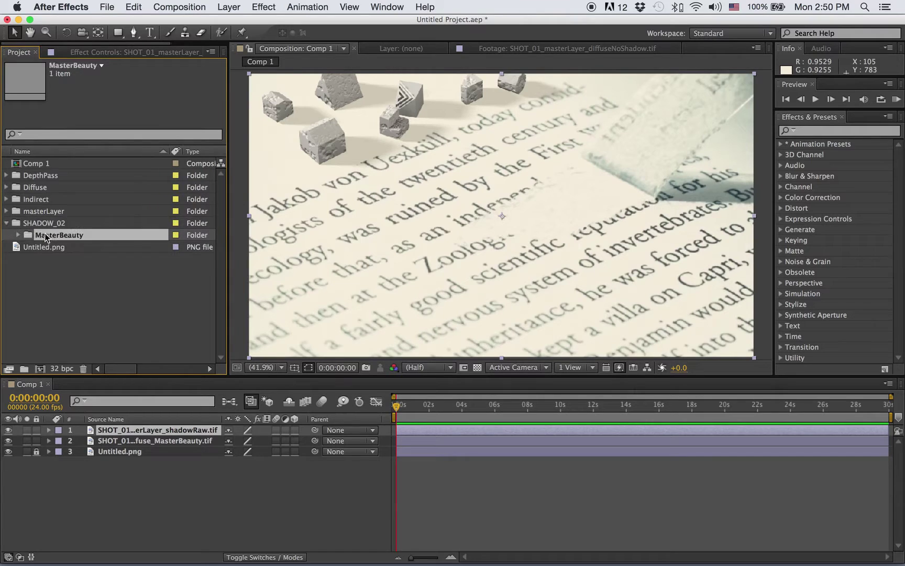
click(18, 235)
click(167, 248)
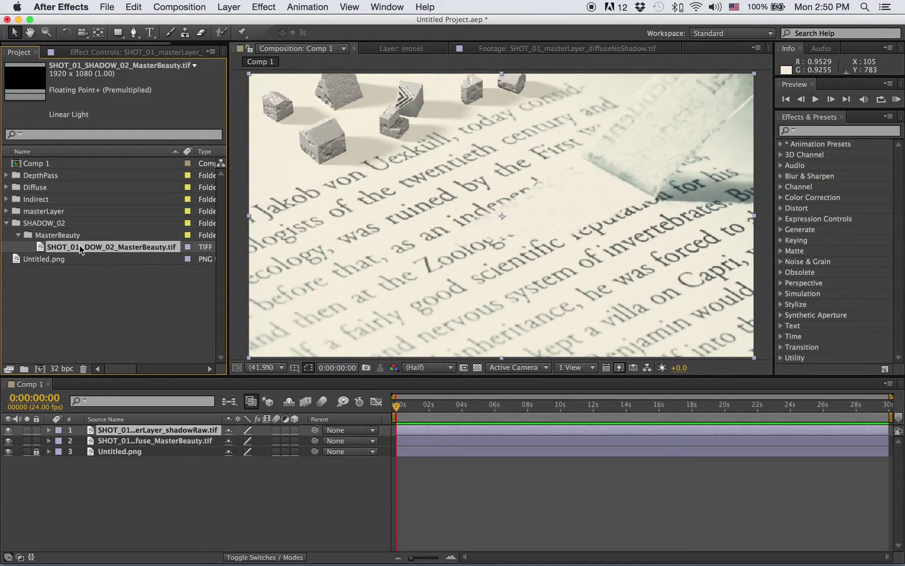
drag(84, 244, 112, 444)
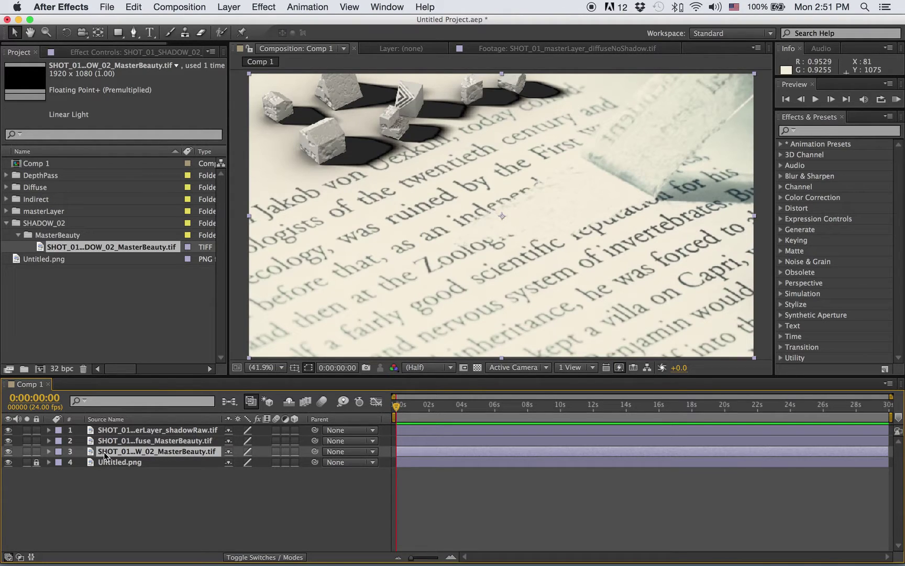
- Lower the SHADOW_02 MasterBeauty layer's opacity to 43%
click(48, 452)
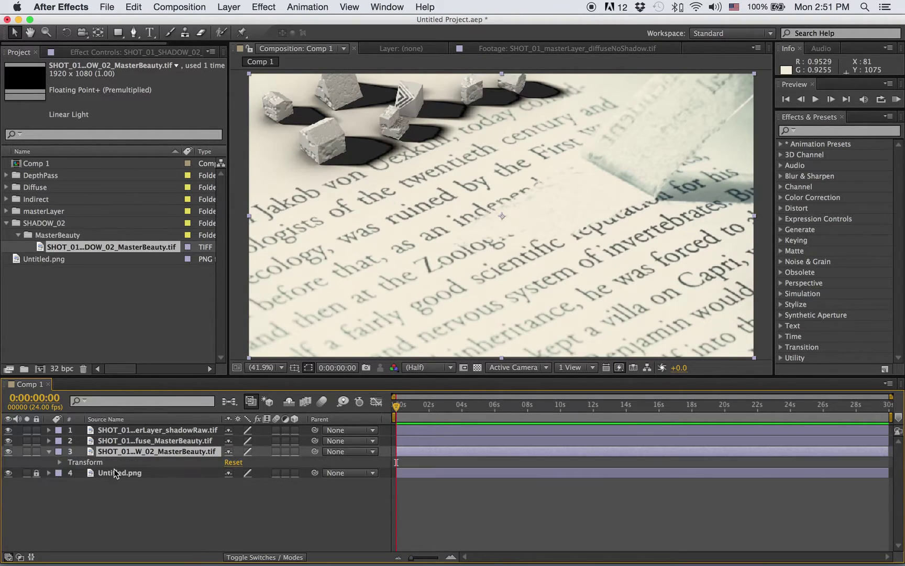
click(60, 462)
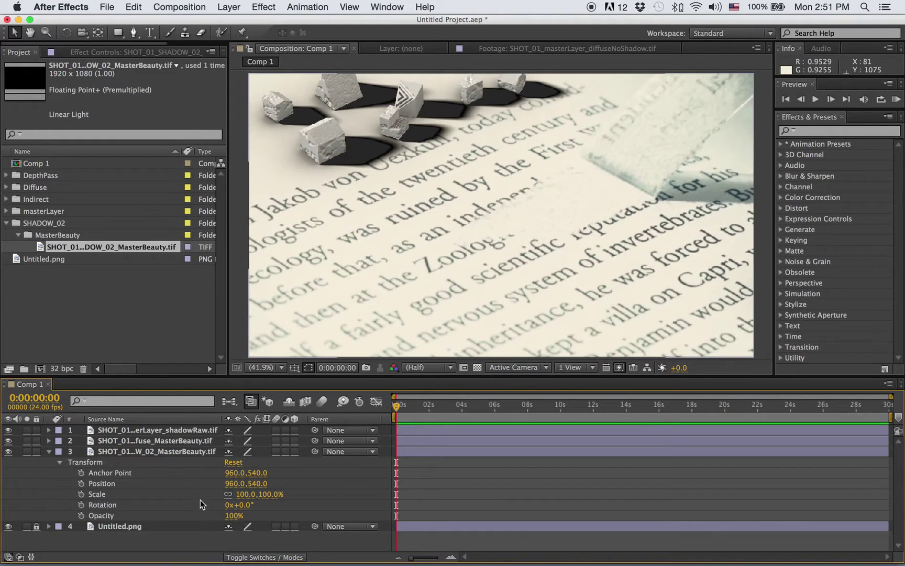
drag(240, 519, 200, 518)
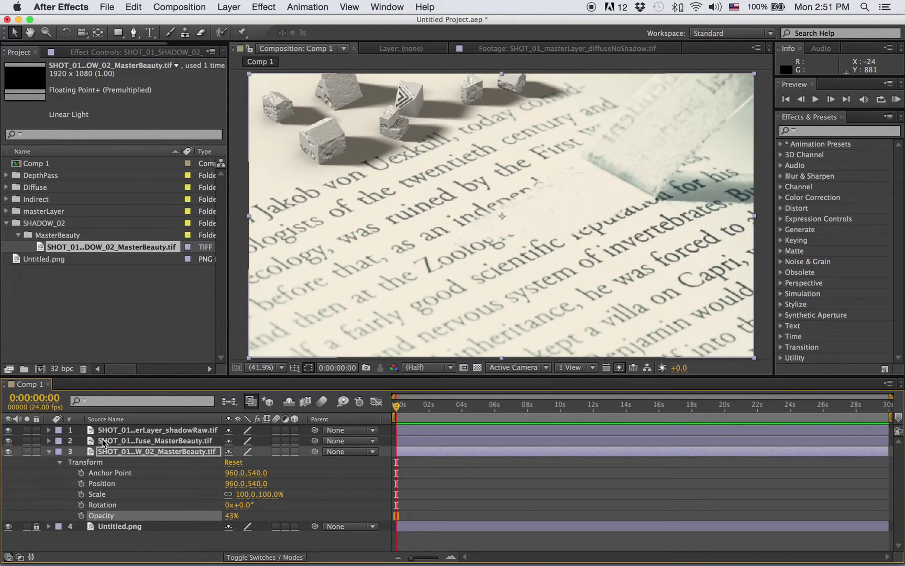
- Compare the composite with and without the SHADOW_02 MasterBeauty layer, and lower that layer's opacity to 23%
click(49, 451)
click(8, 451)
click(8, 452)
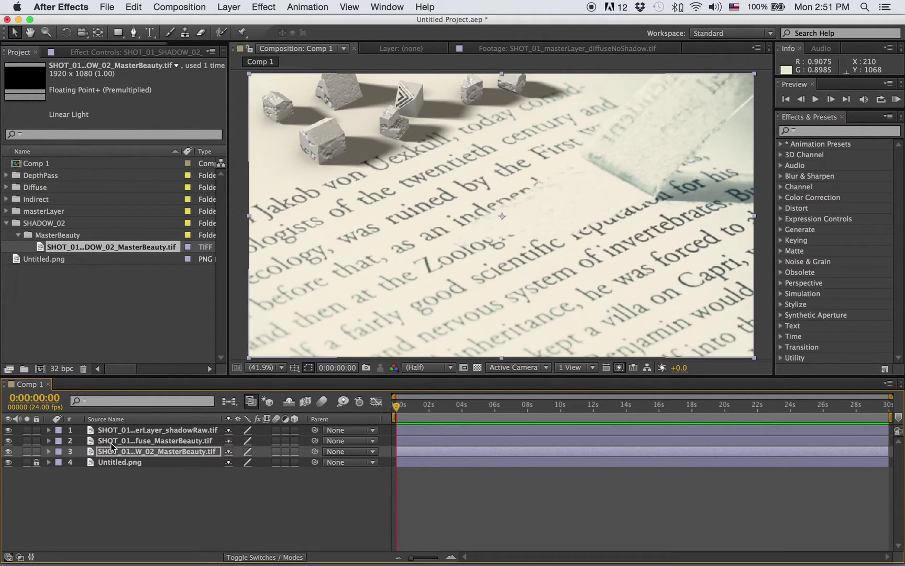
click(8, 451)
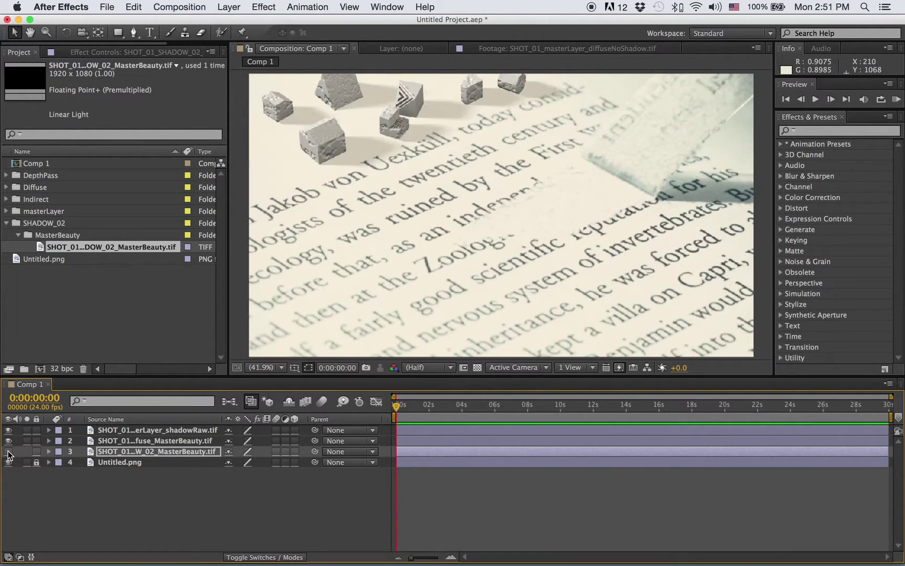
click(8, 452)
click(48, 452)
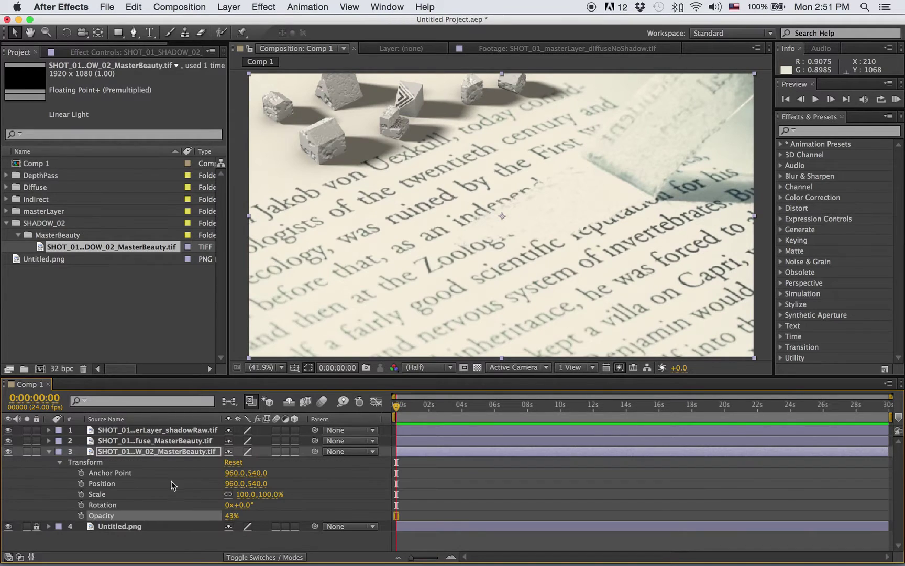
drag(232, 516, 224, 515)
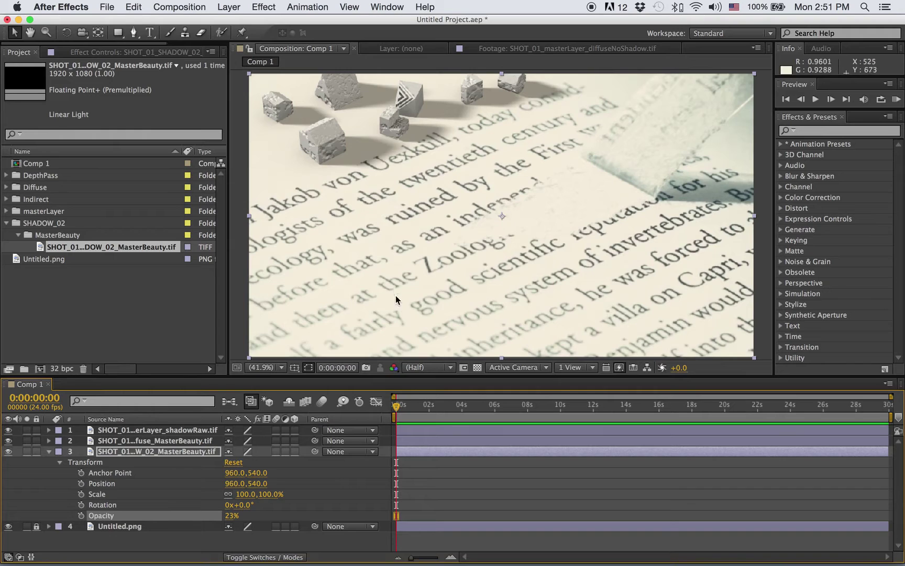
- Set the Comp 1 preview resolution to Full and inspect the shadows around the stone blocks up close
click(406, 368)
click(422, 398)
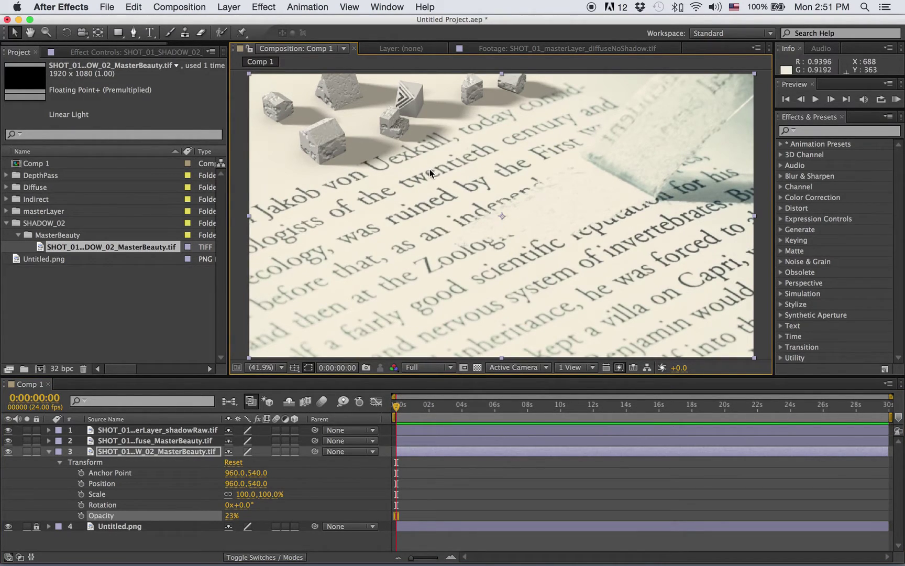
scroll(395, 169, up, 1)
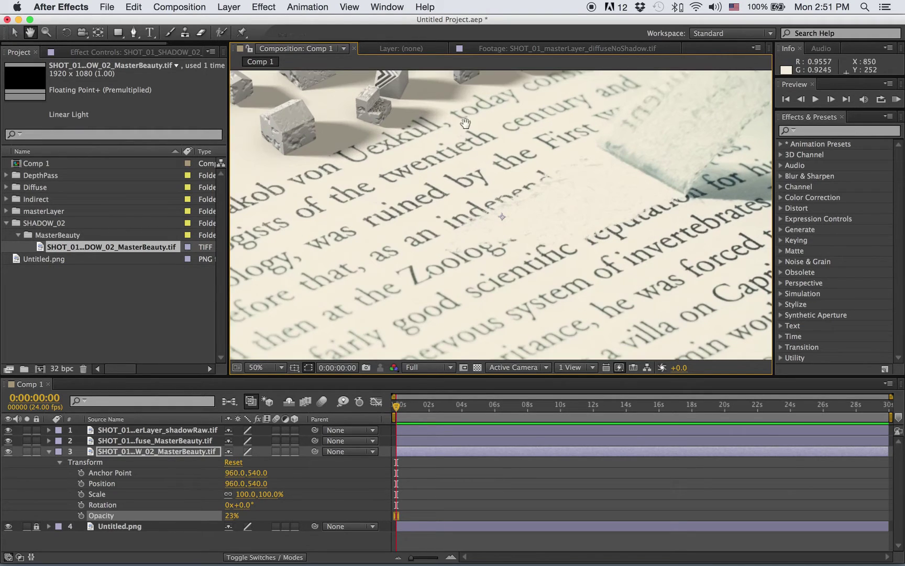
scroll(497, 213, up, 4)
scroll(497, 211, up, 2)
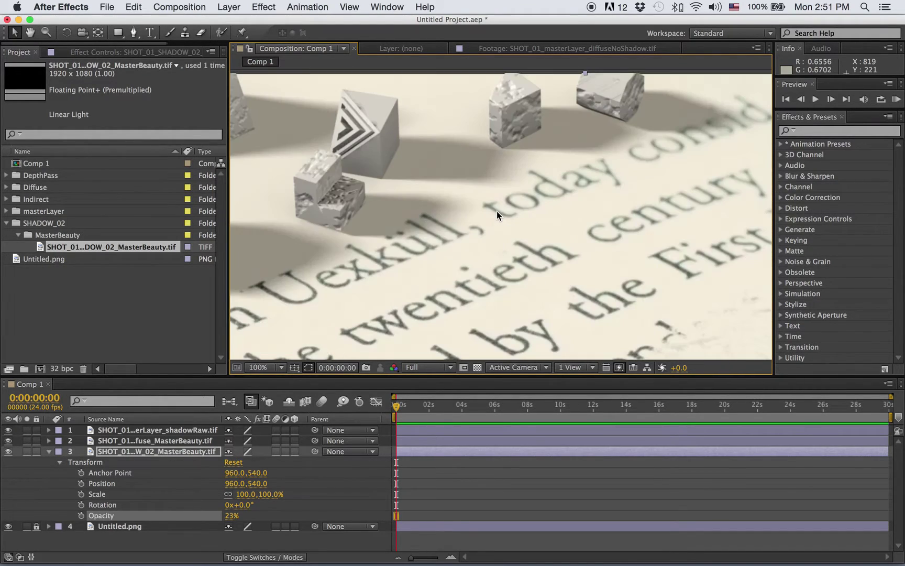
scroll(574, 189, down, 2)
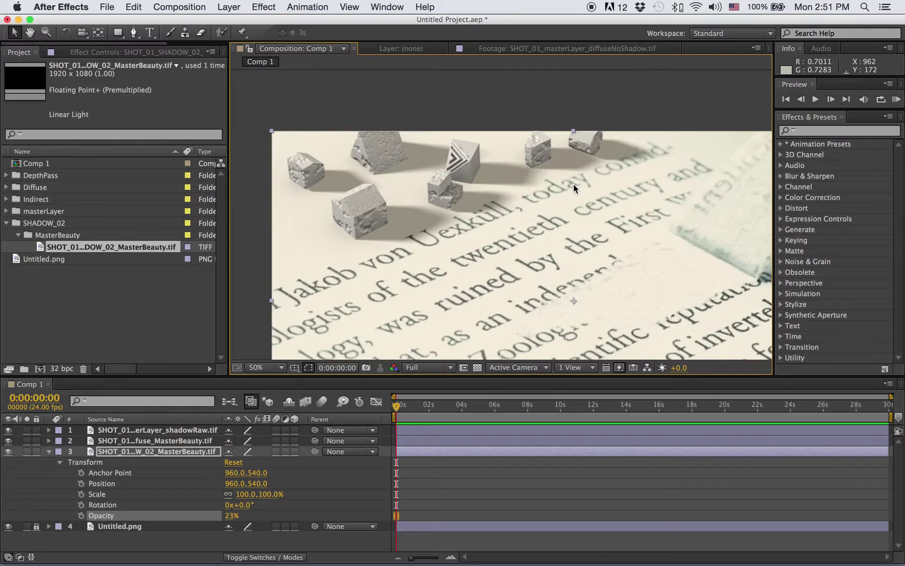
scroll(472, 168, down, 3)
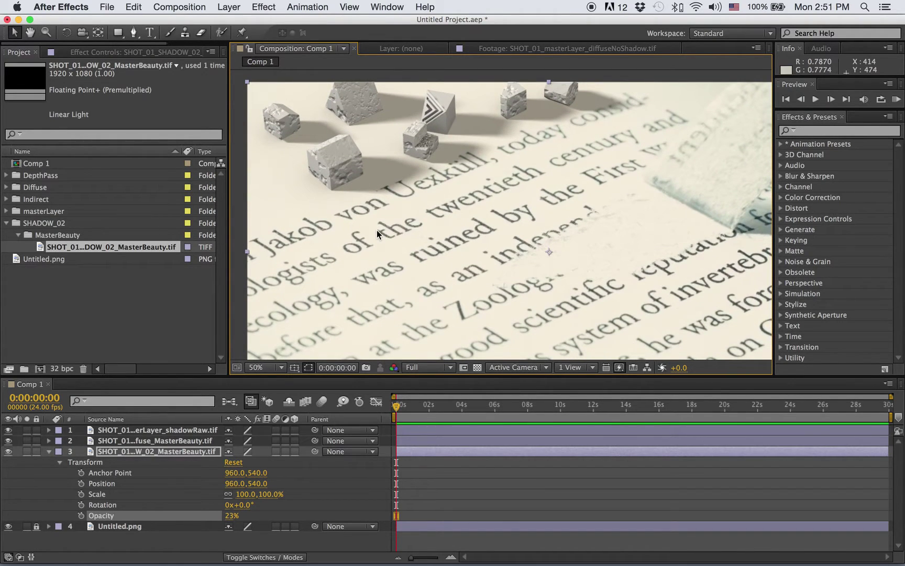
drag(432, 218, 429, 219)
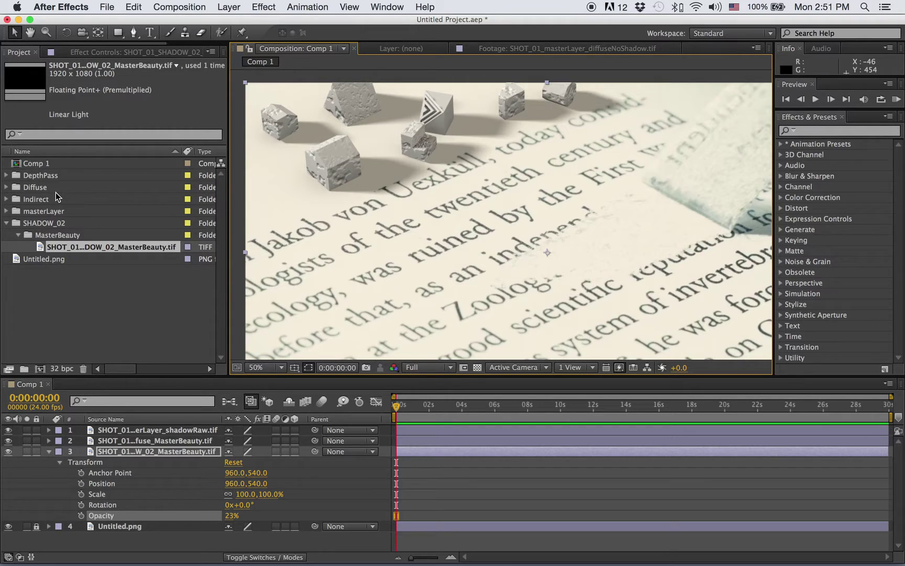
- Add the directIrradianceNoShadow TIFF from the masterLayer folder to Comp 1 as the topmost layer
click(7, 223)
click(33, 199)
click(33, 188)
click(38, 211)
click(36, 225)
click(21, 177)
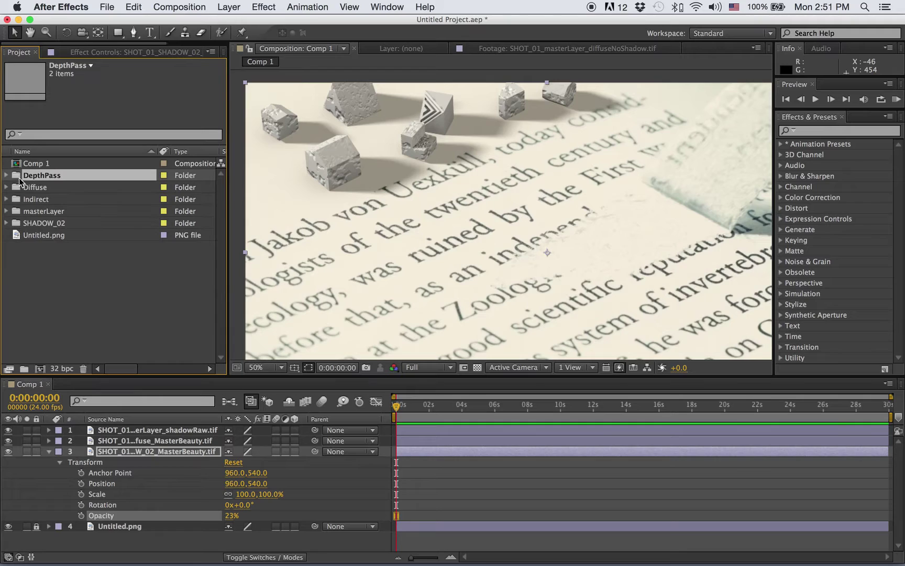
click(40, 189)
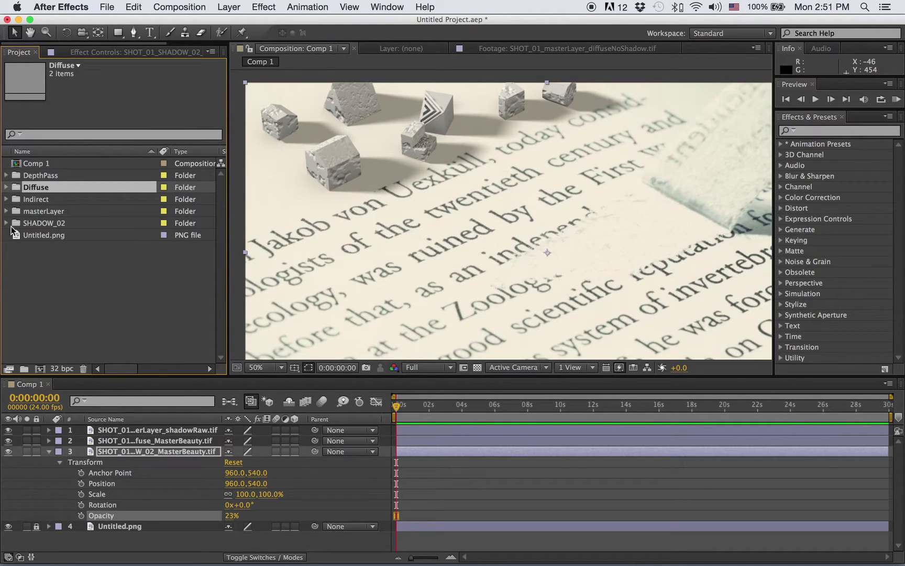
click(33, 211)
click(6, 211)
click(29, 225)
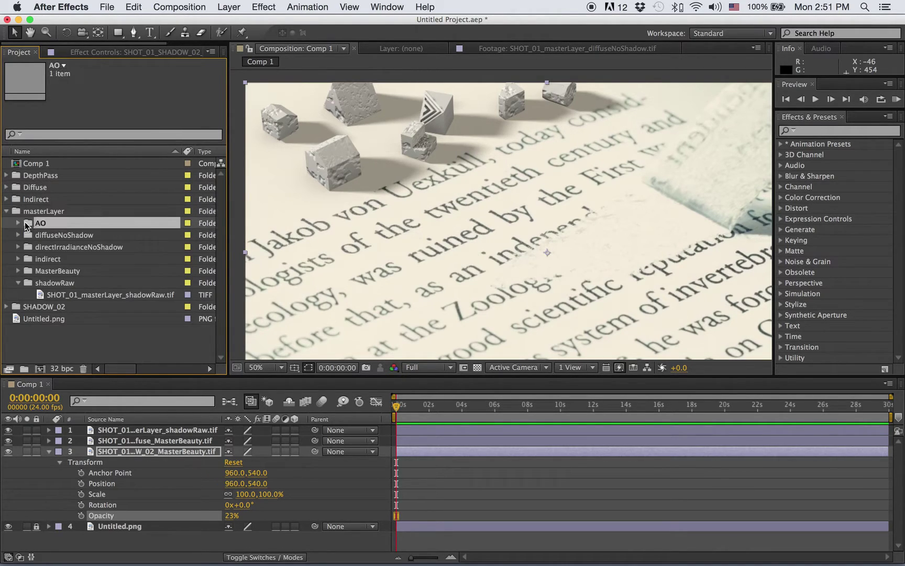
click(18, 283)
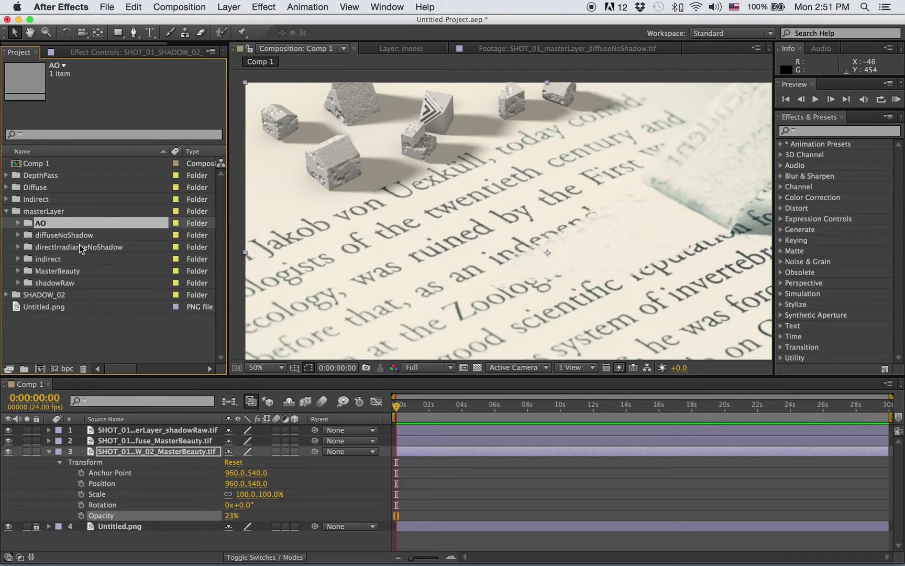
click(60, 247)
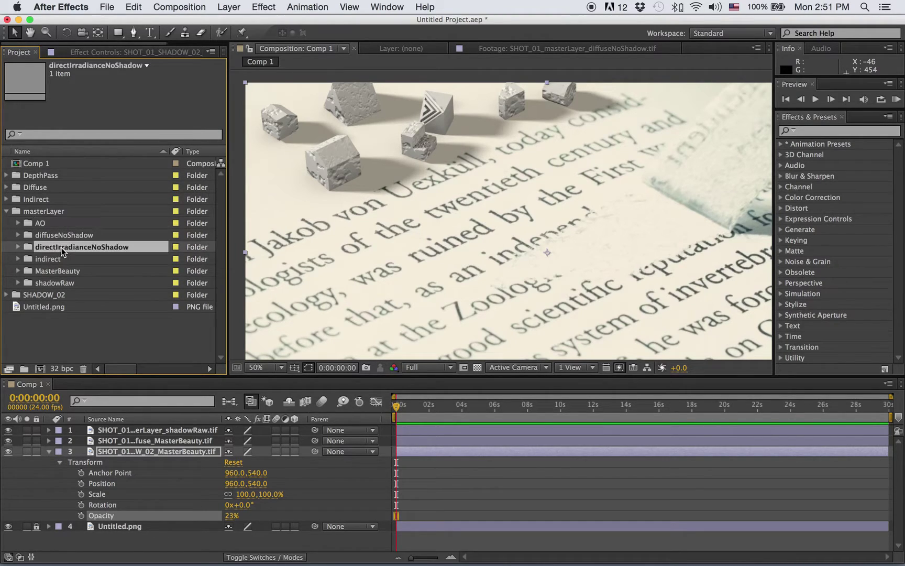
click(18, 247)
click(84, 260)
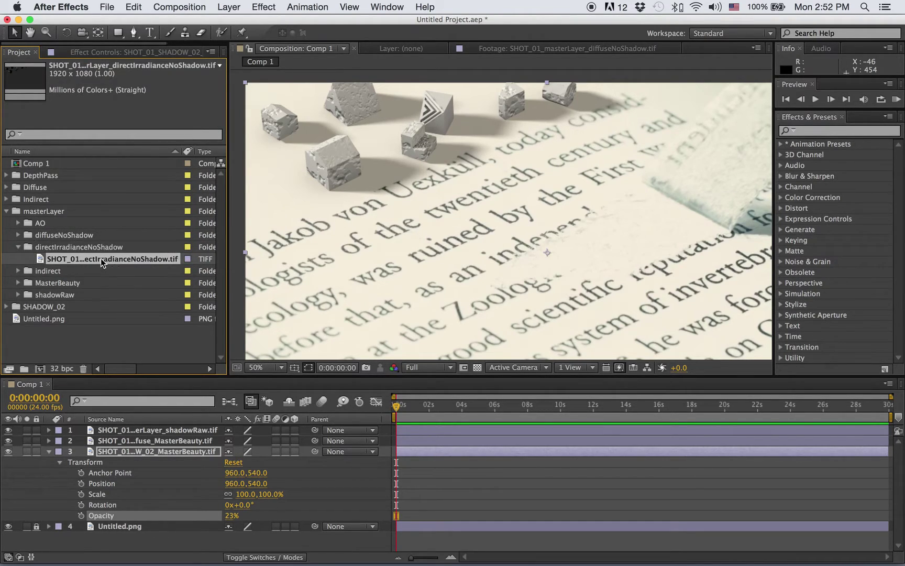
drag(101, 263, 119, 431)
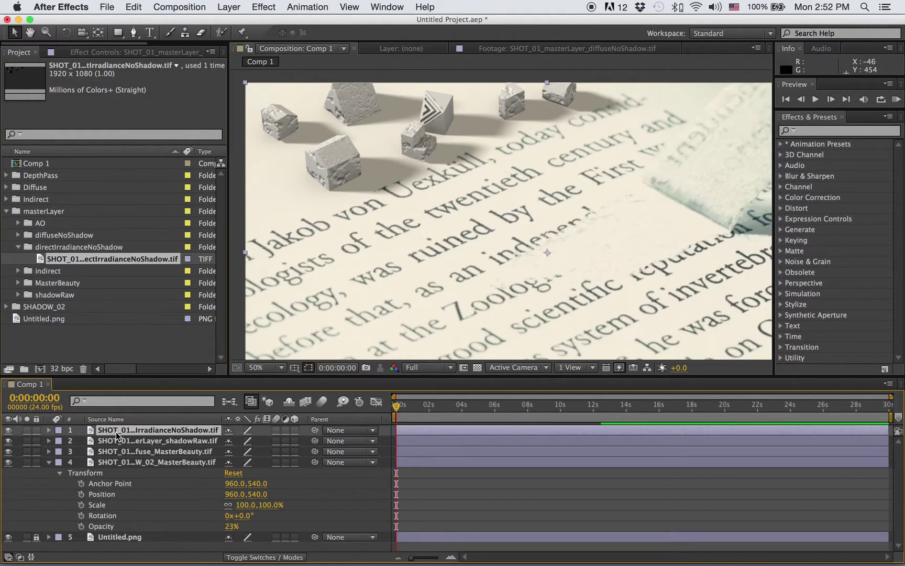
- Set the directIrradianceNoShadow layer's blending mode to Difference, and hide the layer
click(49, 463)
right_click(123, 433)
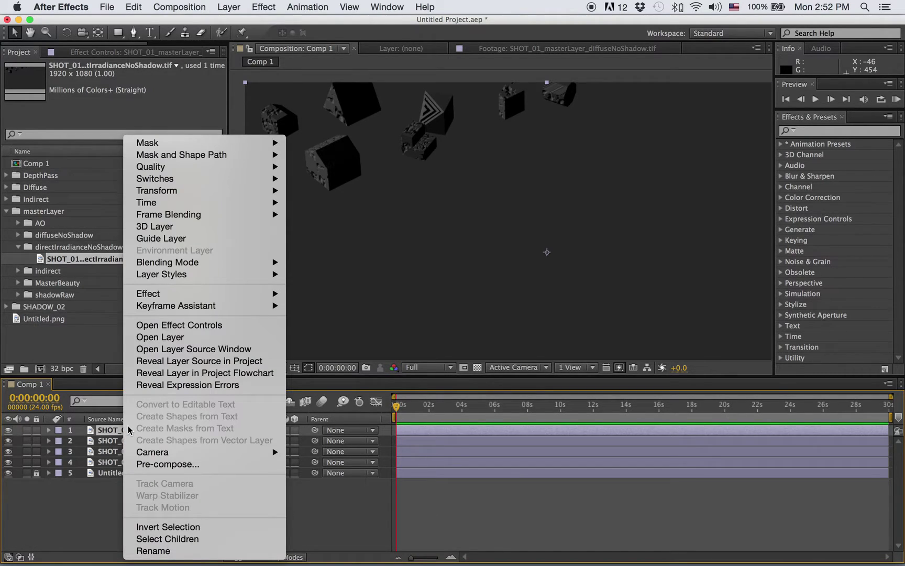
mouse_move(178, 195)
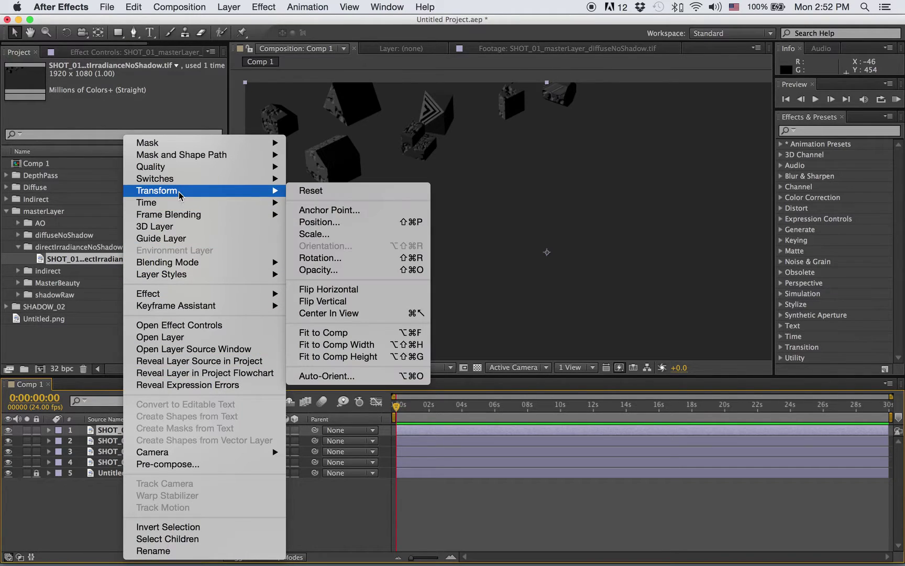
mouse_move(178, 263)
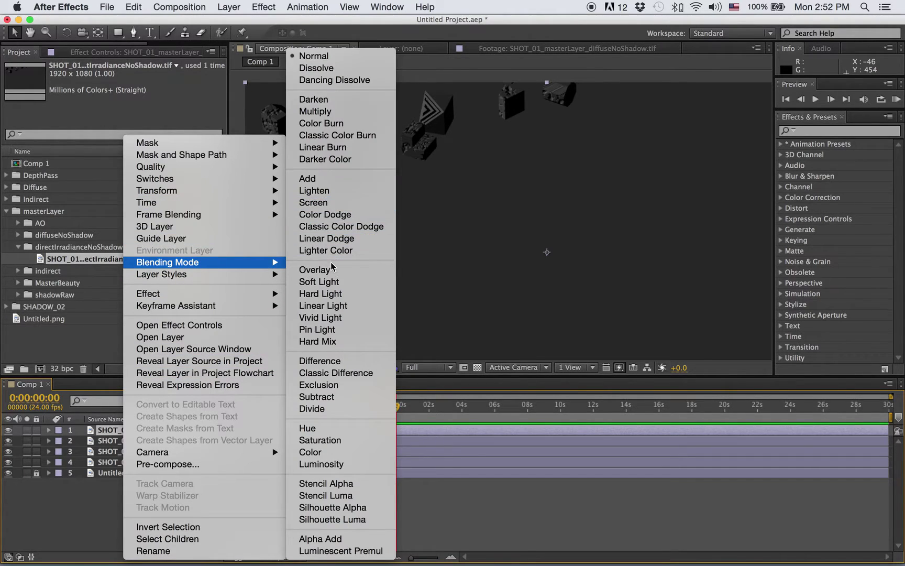
click(314, 361)
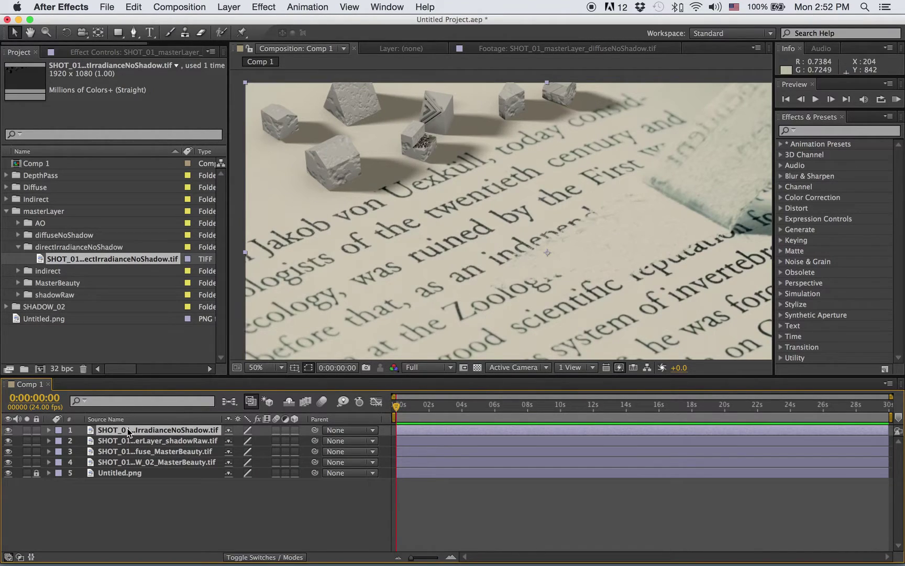
click(7, 430)
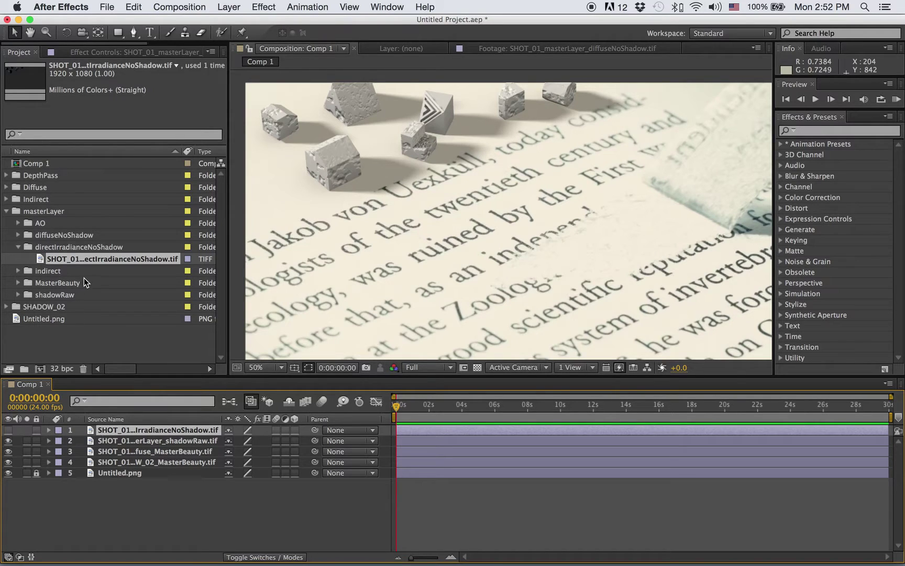
- Place SHOT_01_masterLayer_AO.tif from the masterLayer AO folder directly above the shadowRaw layer in Comp 1
click(19, 246)
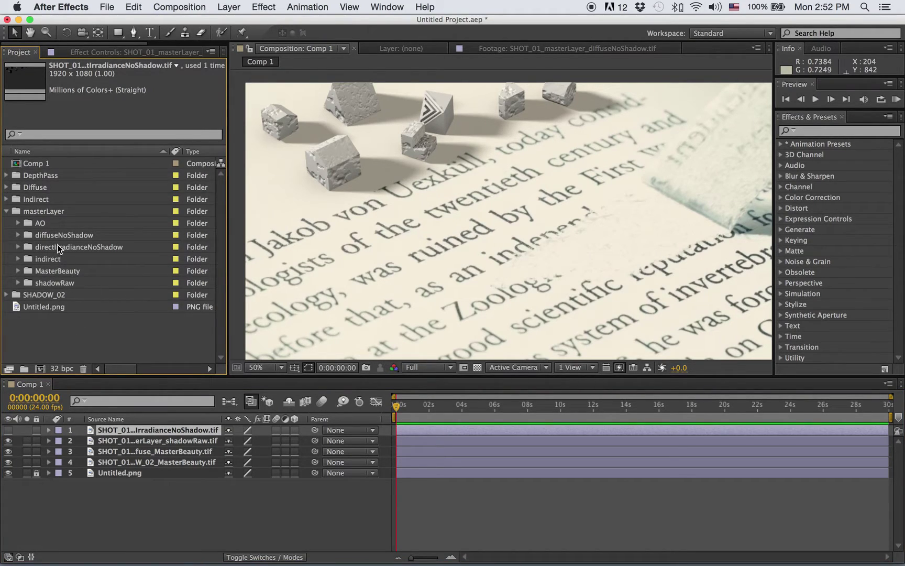
click(33, 225)
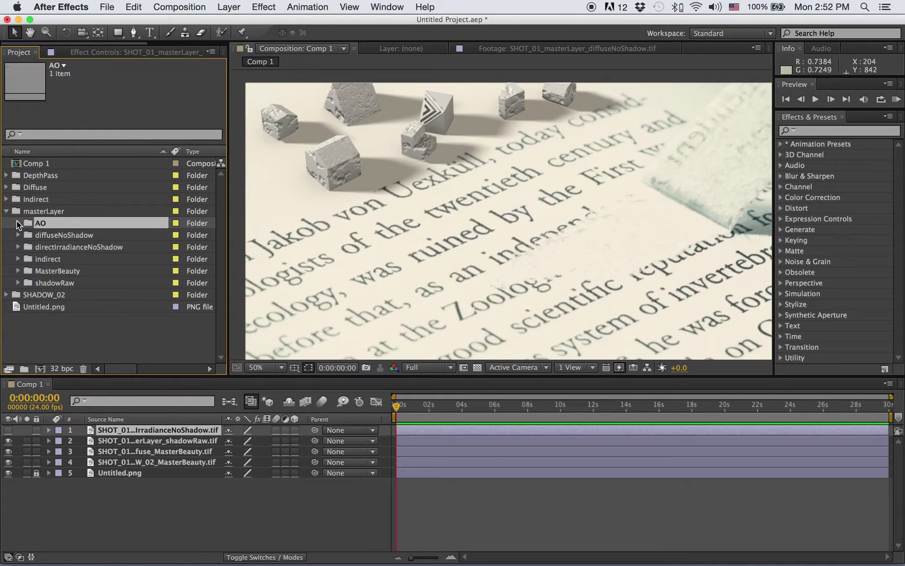
click(18, 223)
click(93, 236)
drag(117, 363, 116, 436)
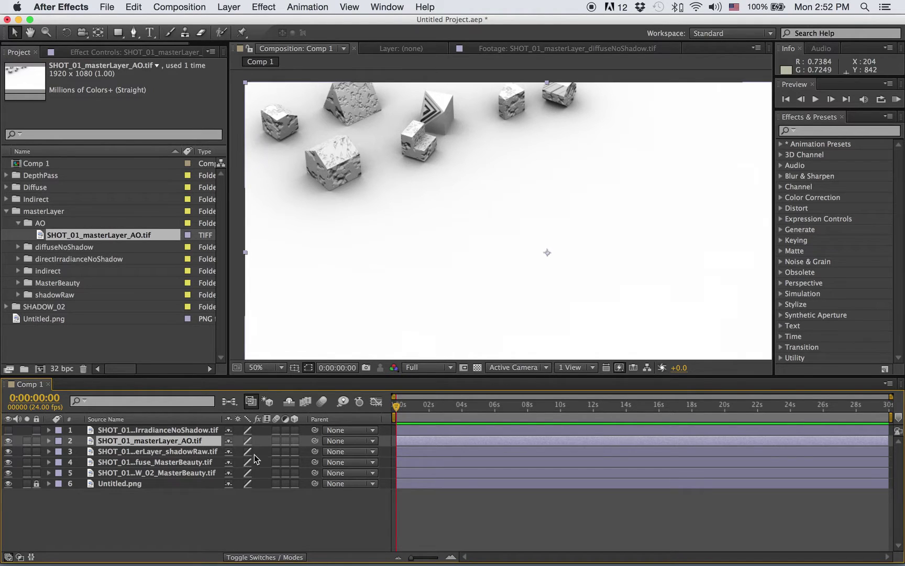
- Set the SHOT_01_masterLayer_AO.tif layer's blending mode to Multiply
right_click(129, 441)
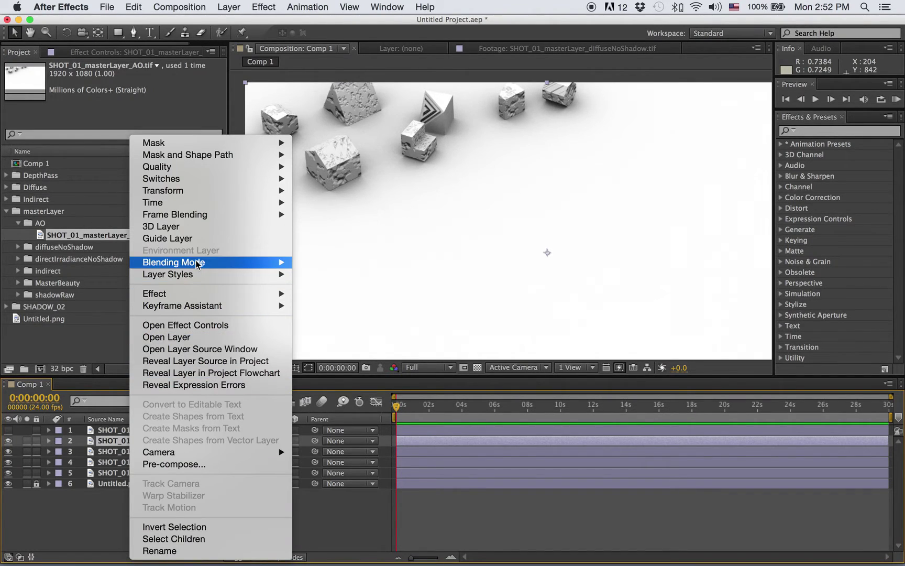
mouse_move(202, 263)
click(357, 114)
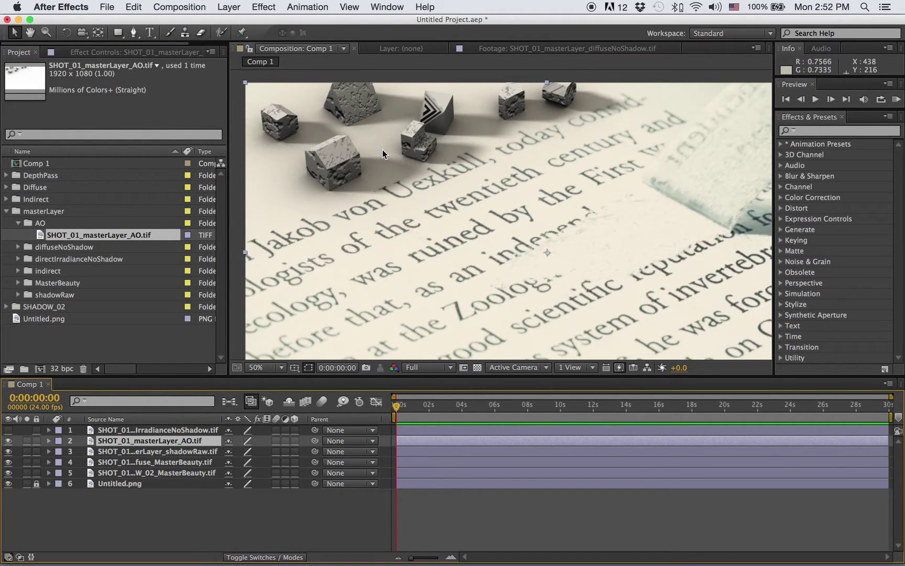
- Lower the AO layer's opacity to 72% while checking the occlusion on the stone blocks
key(period)
key(h)
drag(382, 150, 553, 287)
key(v)
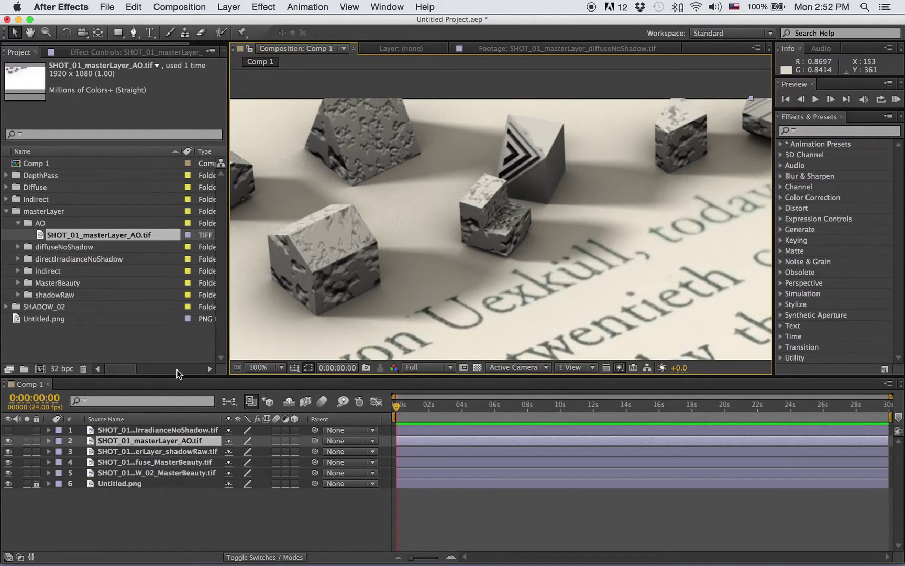
click(48, 441)
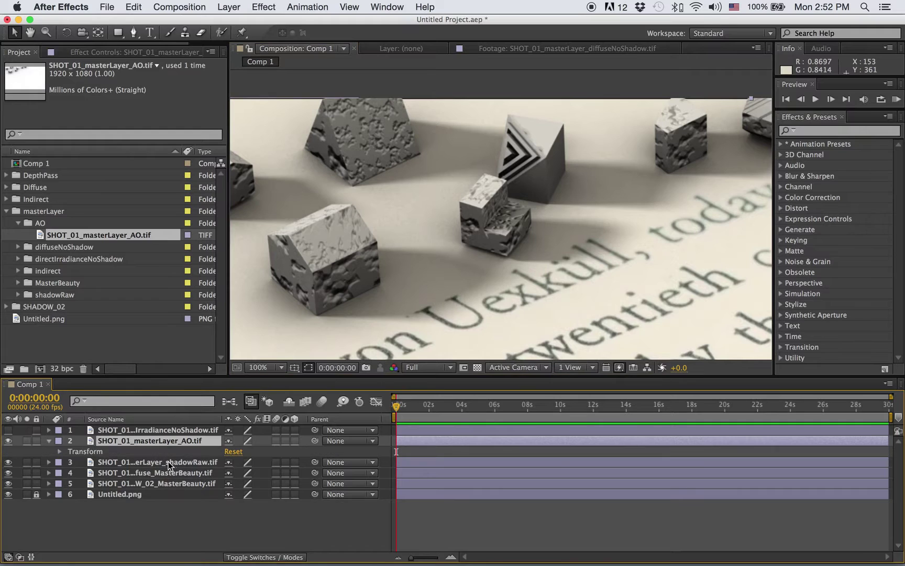
click(60, 451)
mouse_move(234, 508)
mouse_down()
mouse_move(209, 510)
mouse_move(226, 509)
mouse_up()
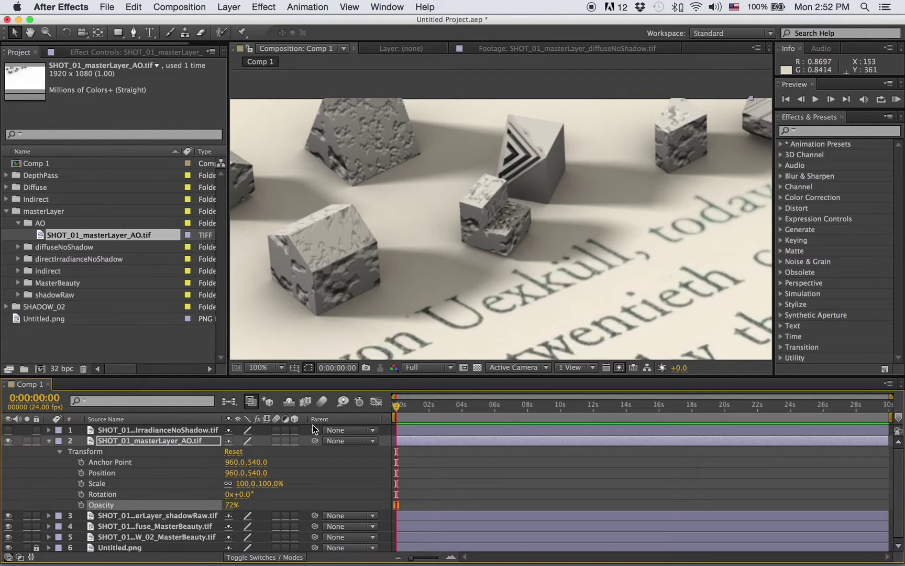
- Review the whole composite, toggling the visibility of the Untitled.png background and the SHADOW_02 MasterBeauty layer to check their contribution
key(comma)
key(comma)
key(comma)
key(comma)
key(comma)
scroll(405, 193, up, 1)
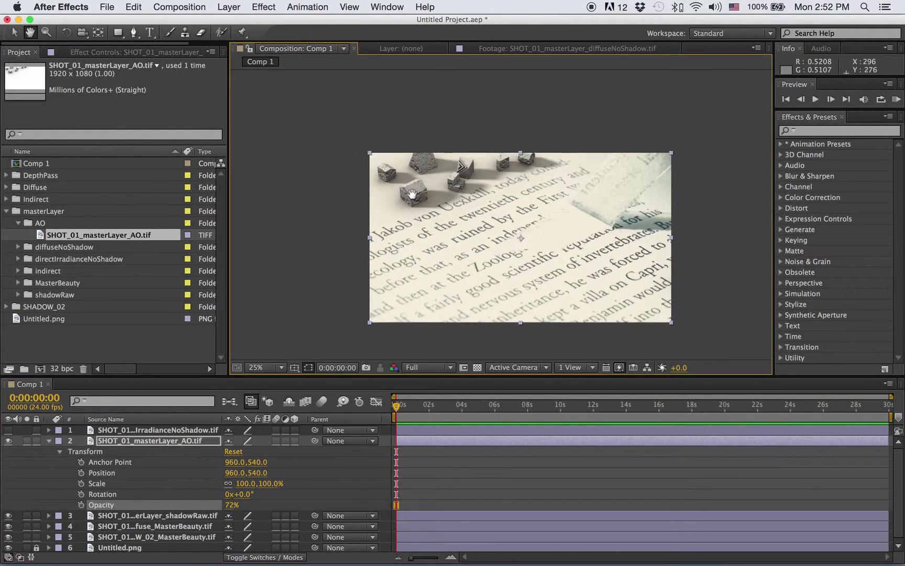
scroll(404, 192, up, 1)
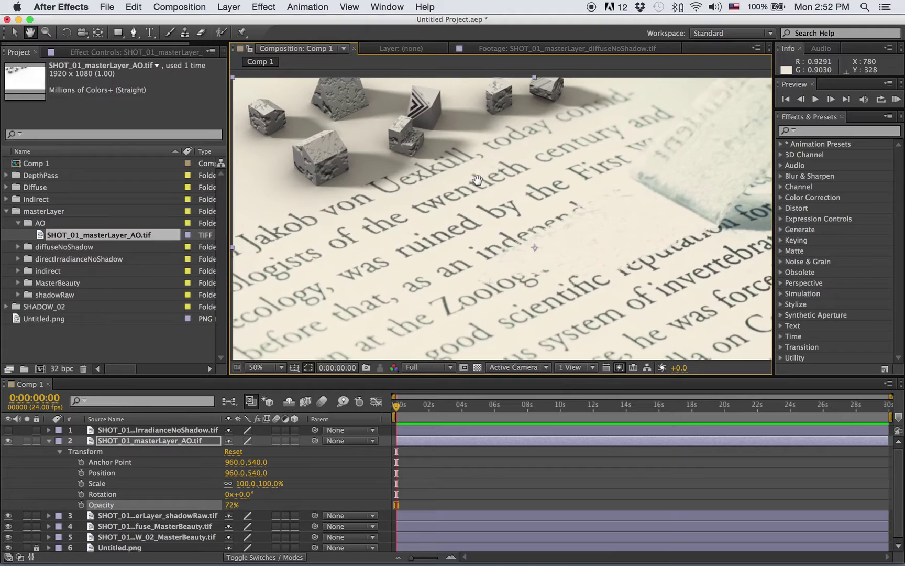
click(47, 441)
click(8, 483)
click(8, 483)
mouse_move(8, 472)
mouse_down()
mouse_move(10, 441)
mouse_move(10, 474)
mouse_up()
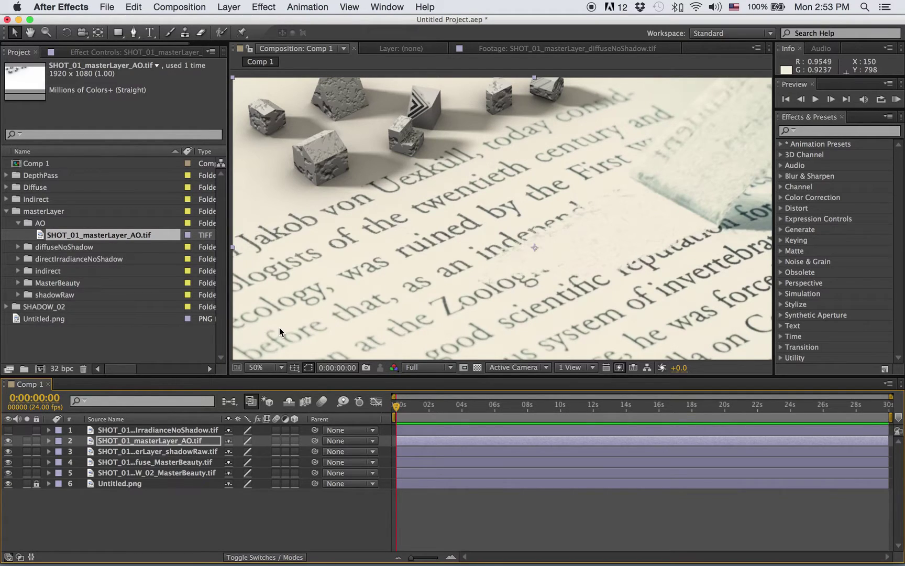
- Delete the hidden directIrradianceNoShadow layer from Comp 1
click(116, 431)
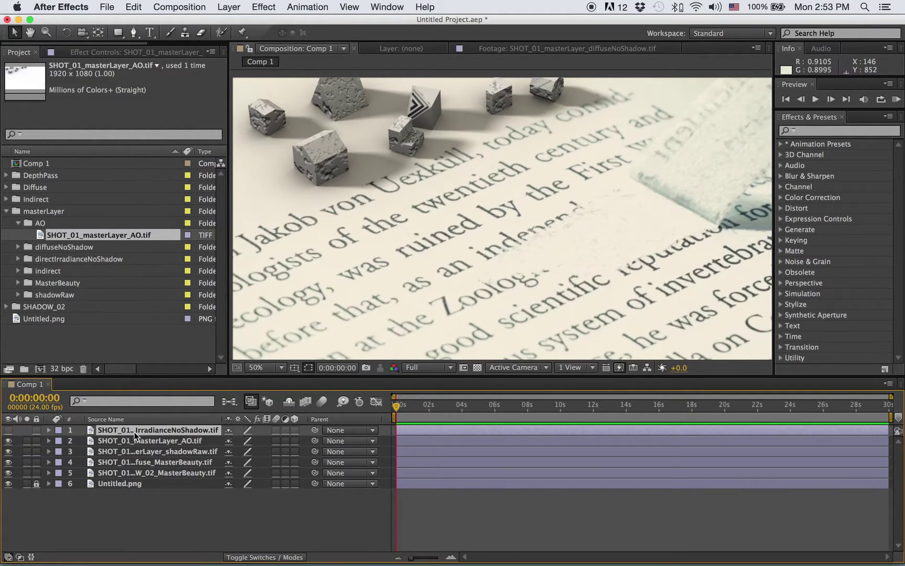
key(Delete)
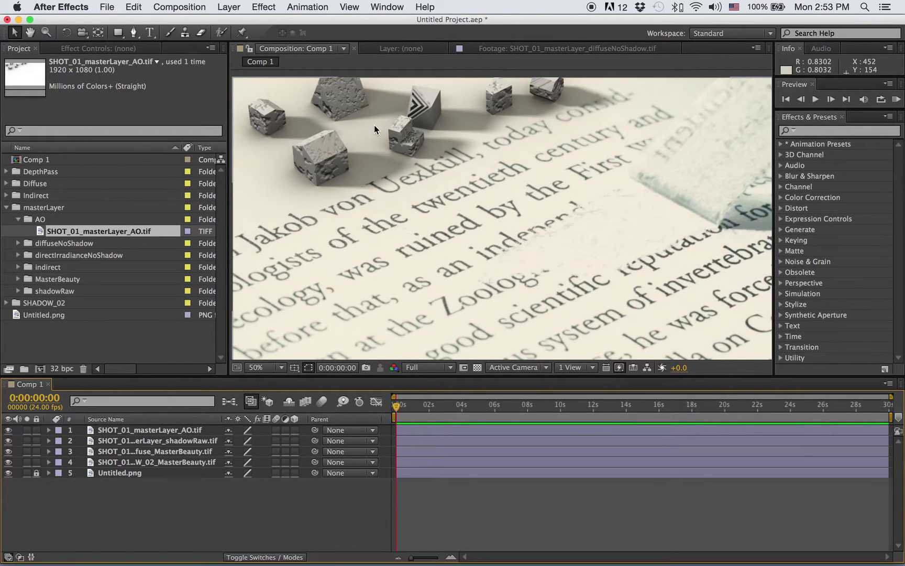
- Add SHOT_01_Indirect_indirect.tif from the Indirect folder to Comp 1 as the uppermost layer
click(17, 219)
click(6, 207)
click(30, 195)
click(7, 196)
click(42, 209)
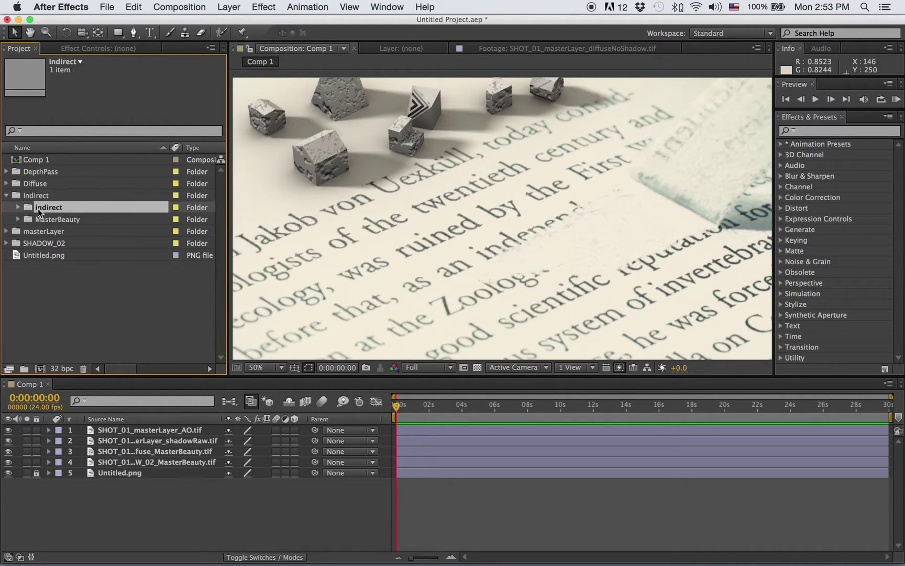
click(19, 208)
click(66, 221)
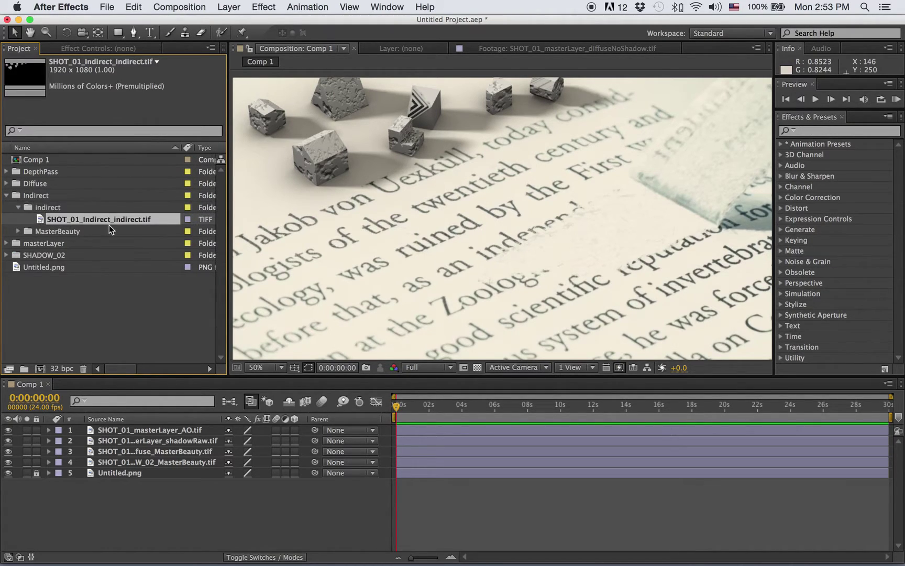
drag(114, 436, 113, 426)
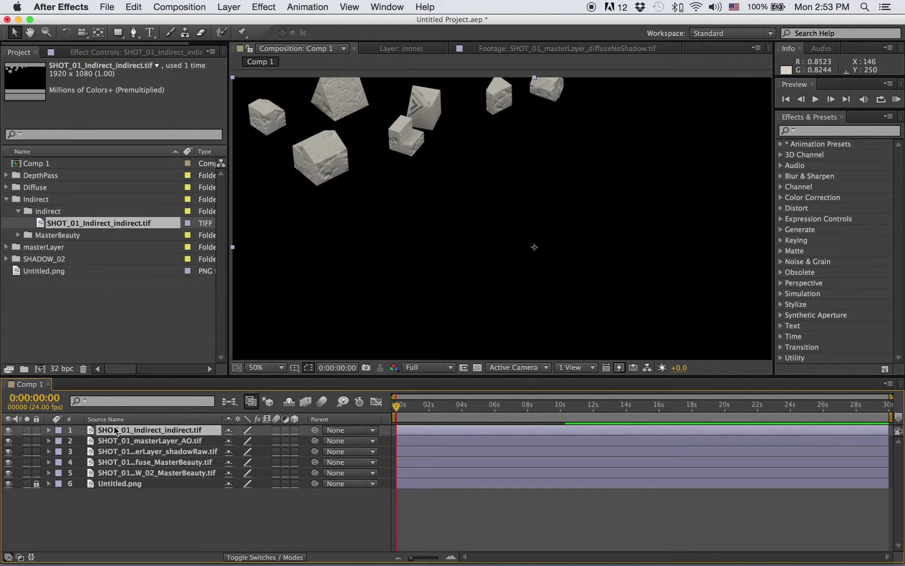
- Set the SHOT_01_Indirect_indirect.tif layer's blending mode to Add and place it directly beneath the AO layer
right_click(116, 429)
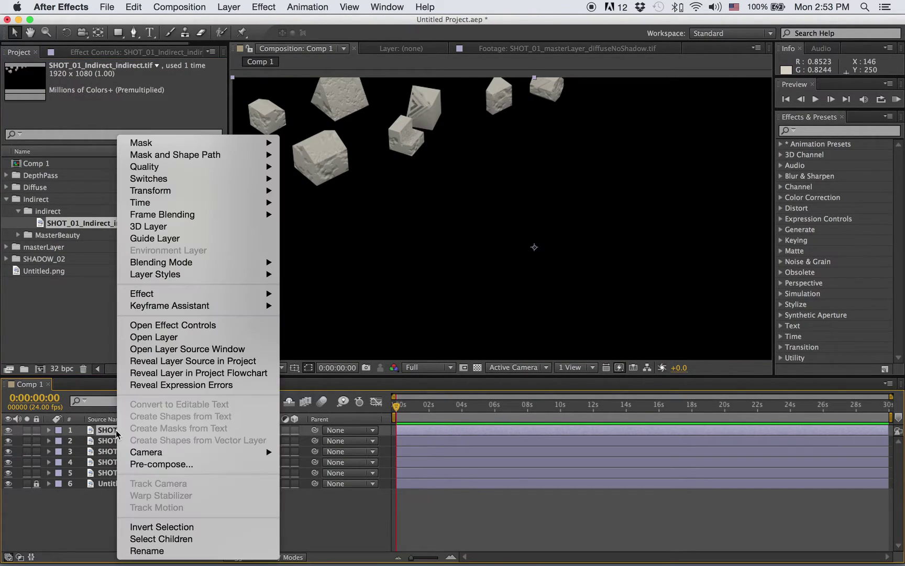
mouse_move(203, 265)
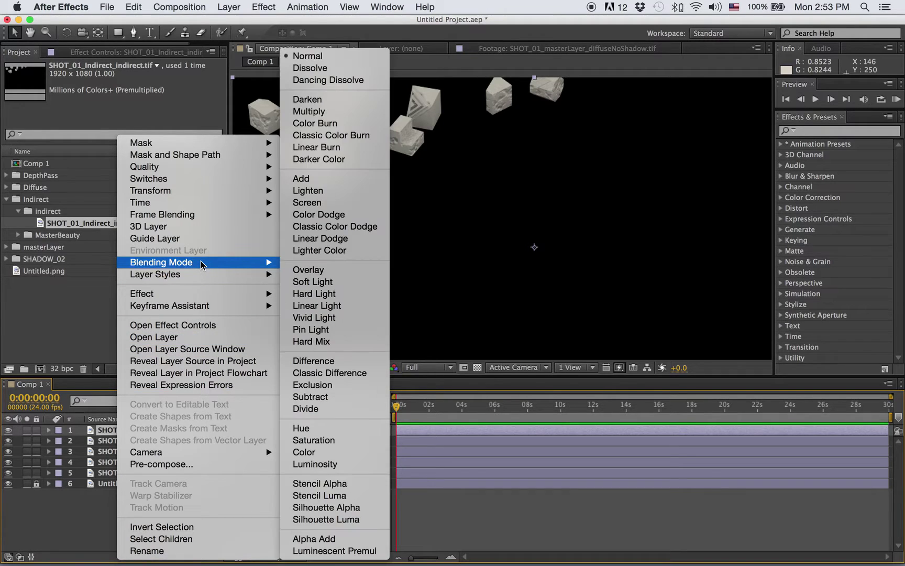
click(324, 179)
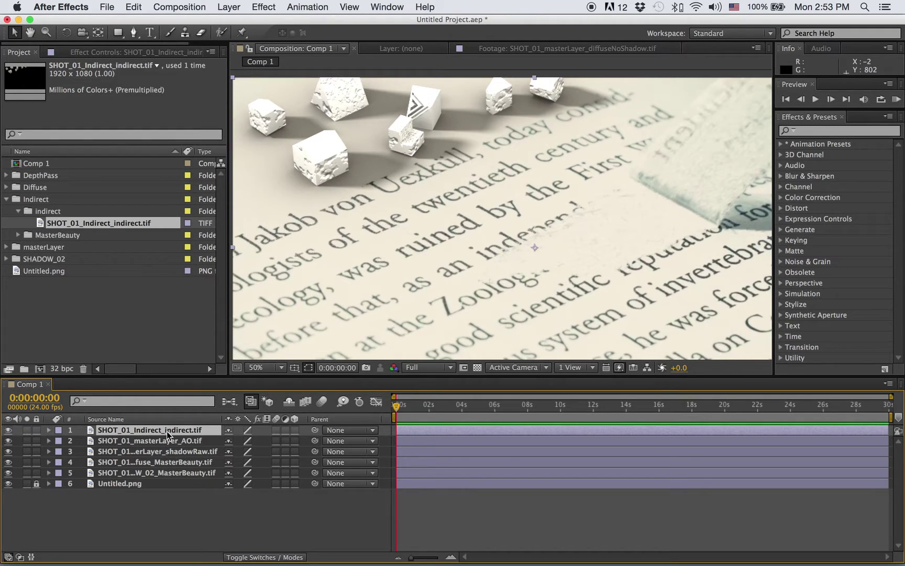
drag(167, 438, 163, 449)
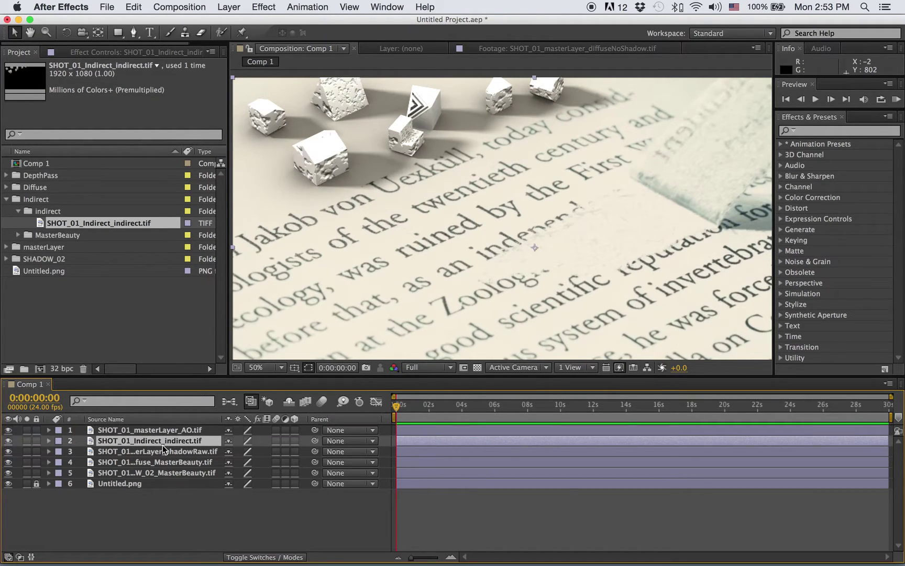
- Lower the indirect layer's opacity to 24% and toggle its visibility to compare its contribution
click(49, 441)
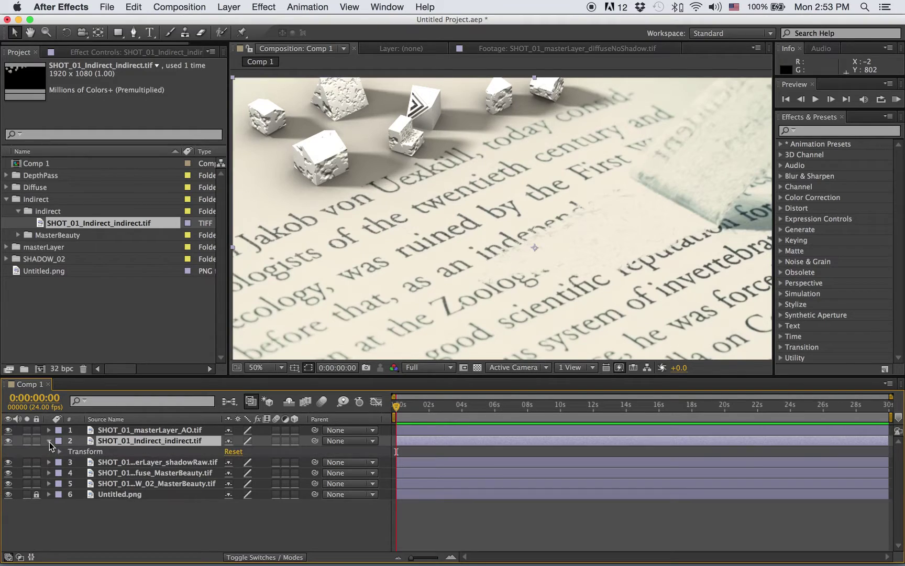
click(59, 452)
mouse_move(239, 505)
mouse_down()
mouse_move(190, 516)
mouse_move(205, 514)
mouse_move(198, 520)
mouse_up()
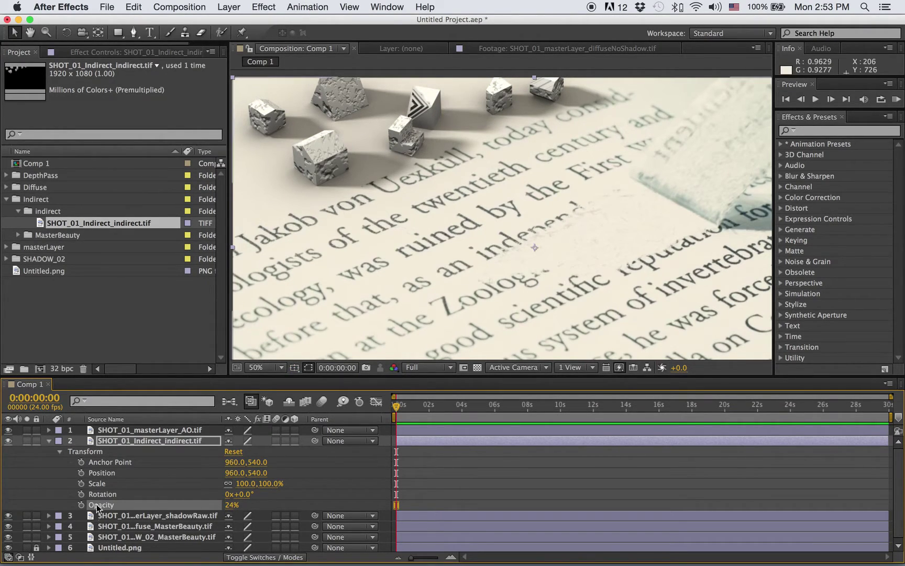
click(49, 440)
click(8, 440)
click(7, 440)
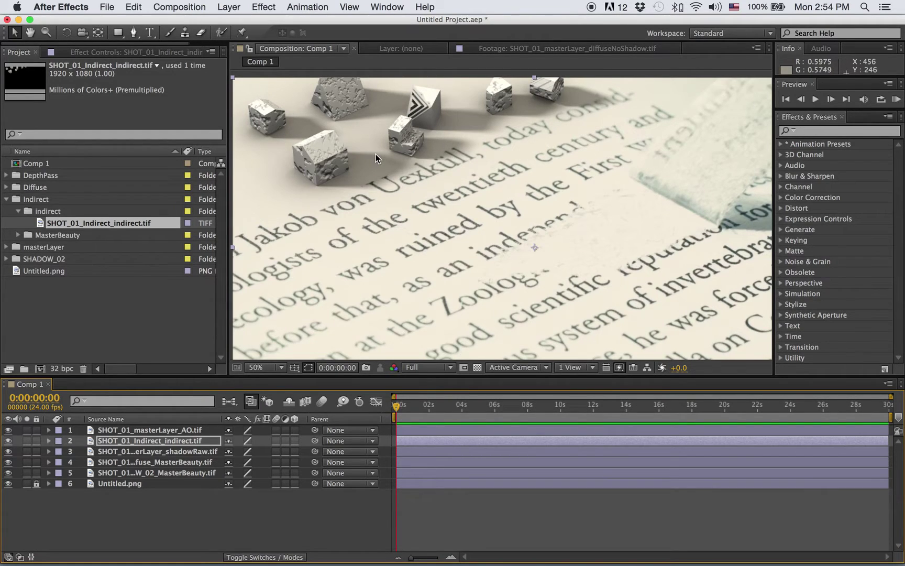
- Examine the indirect lighting on the stone blocks close up and across the whole frame
key(slash)
drag(291, 96, 470, 237)
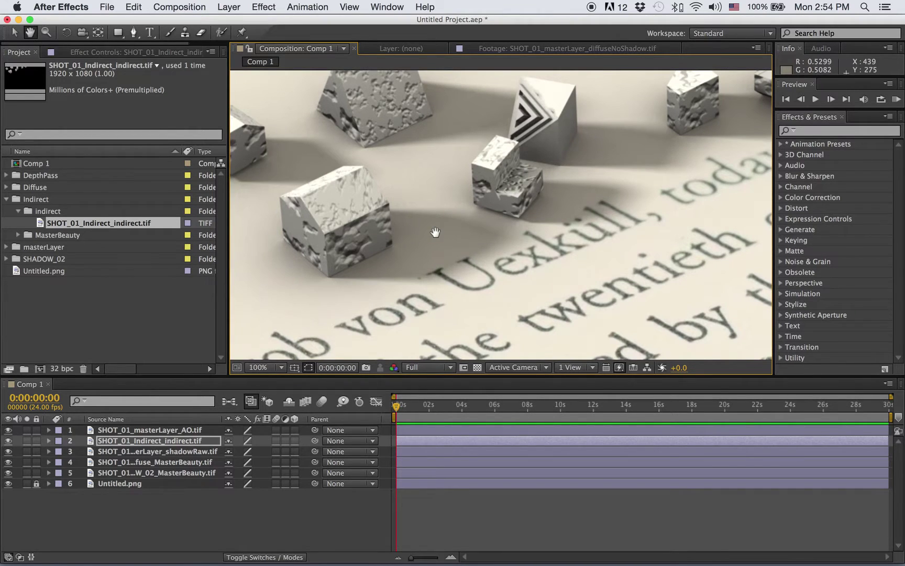
drag(406, 239, 417, 234)
key(comma)
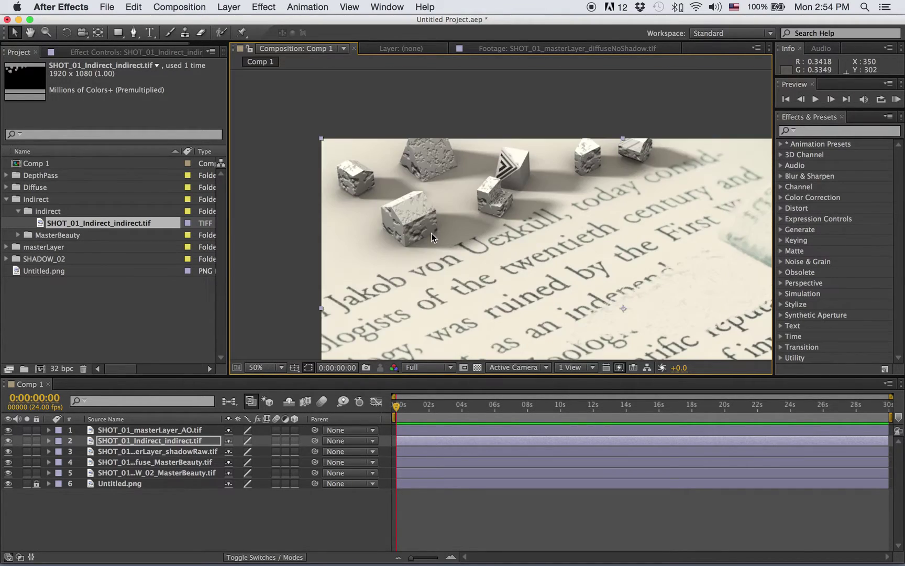
drag(584, 217, 553, 201)
key(comma)
key(comma)
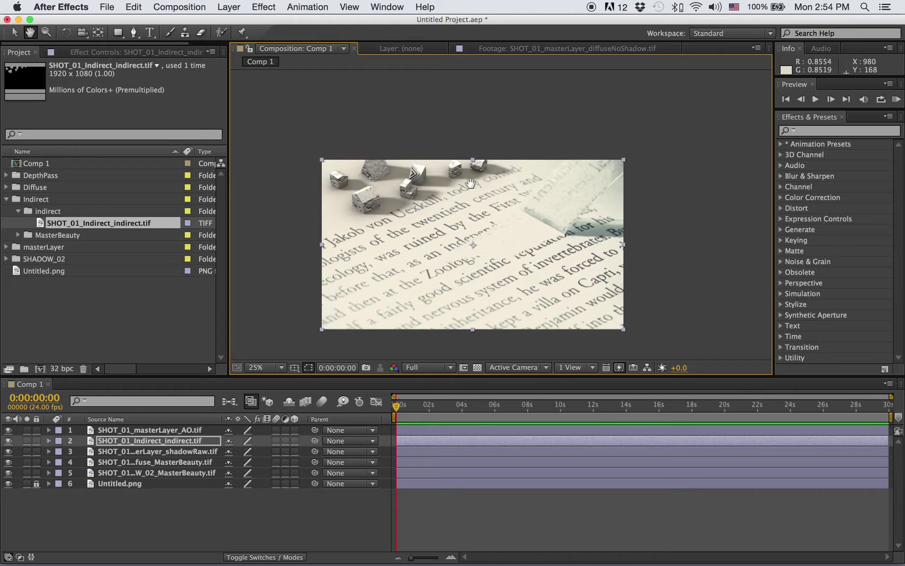
key(period)
drag(435, 251, 535, 228)
click(167, 537)
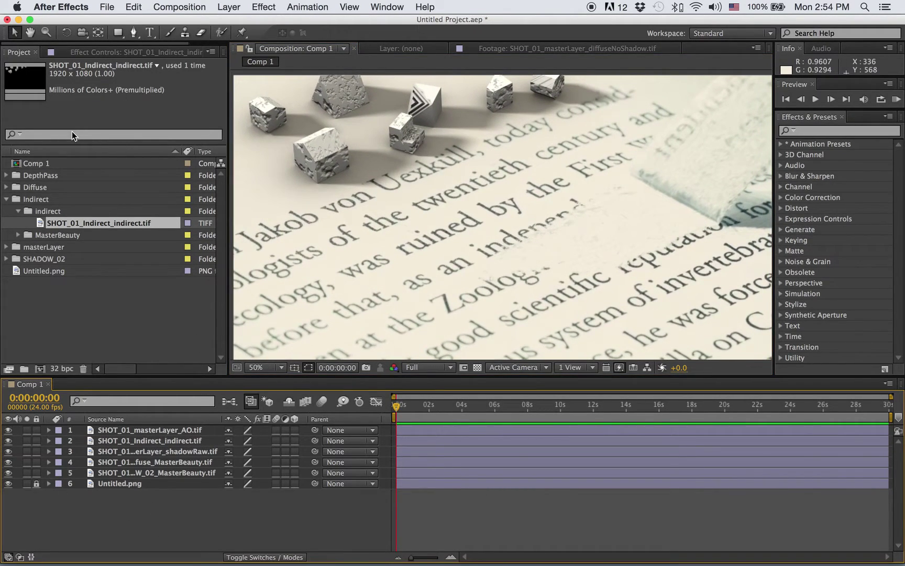
- Unlock the Untitled.png background layer and save the project as TestPasses_04 in the scenes folder
click(36, 483)
click(6, 199)
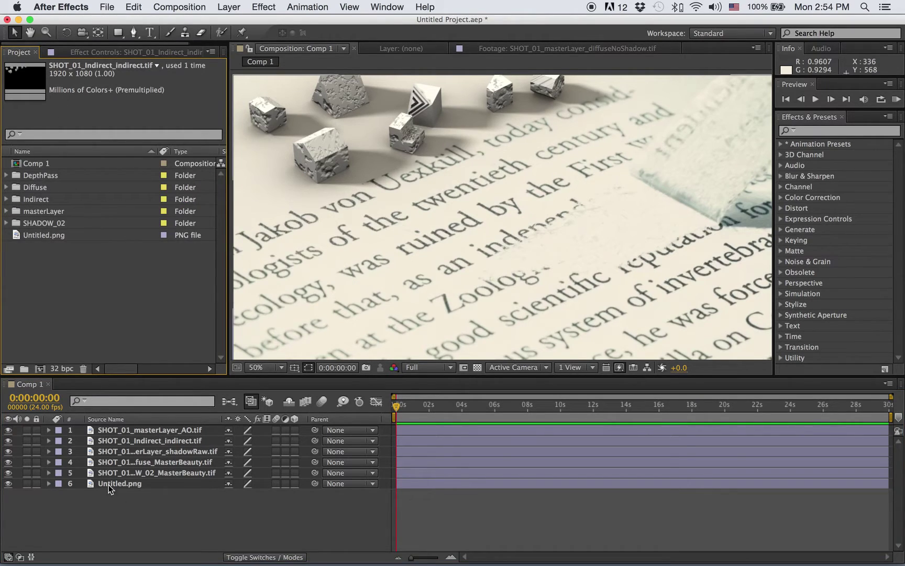
key(super+s)
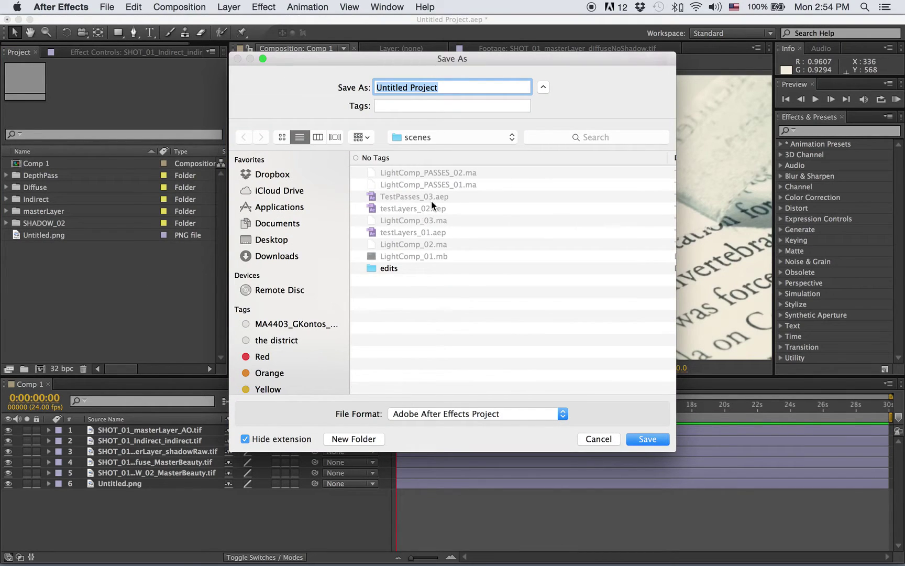
click(432, 205)
click(427, 195)
click(441, 87)
text(4)
key(Return)
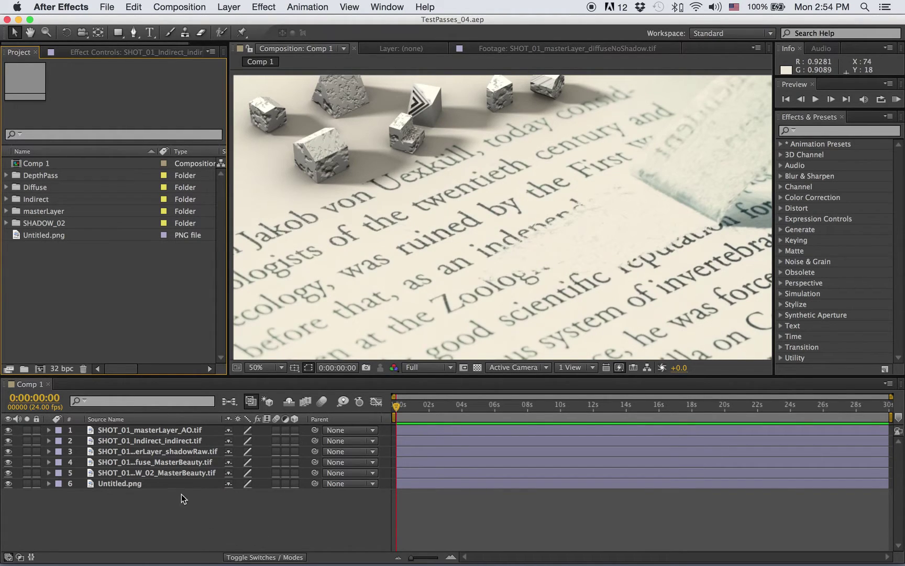
- Nest Comp 1 inside a new composition made from it and fit the whole frame in the viewer
drag(50, 165, 40, 368)
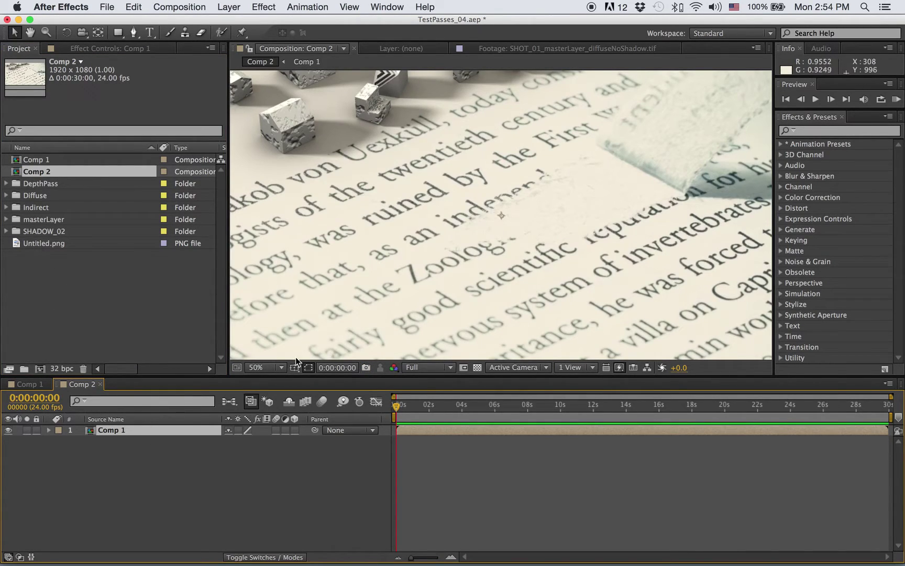
click(271, 368)
click(277, 375)
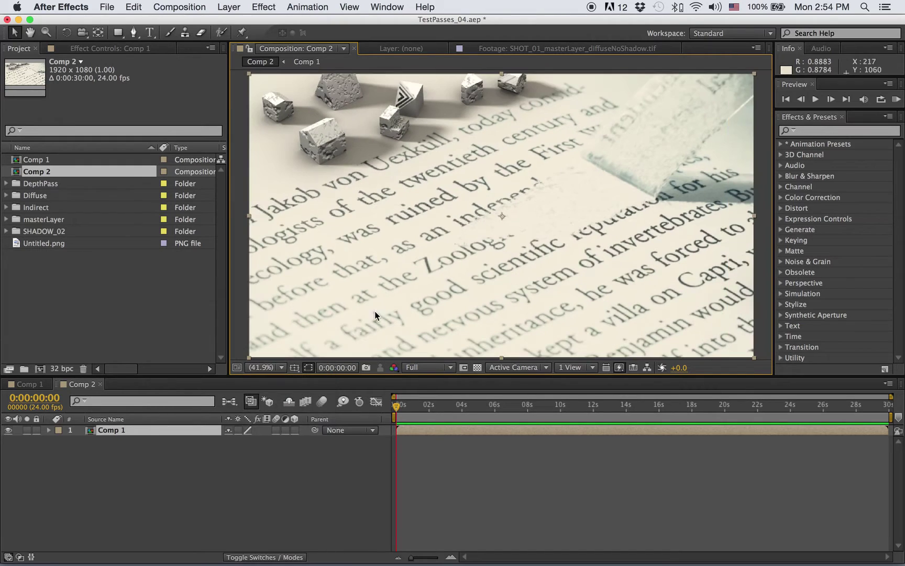
click(109, 488)
- View the SHOT_01_DepthPass_MasterBeauty.tif footage from the DepthPass folder
click(45, 186)
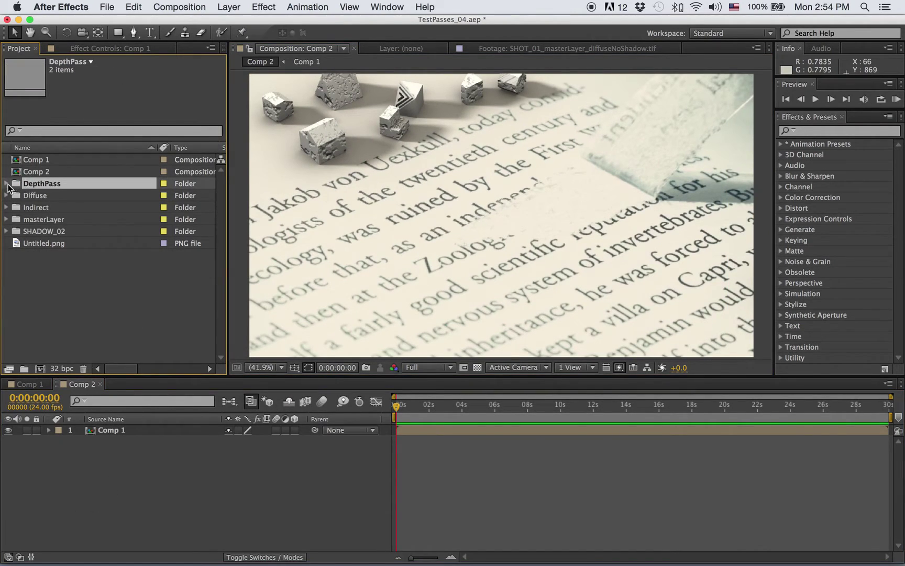
click(6, 183)
click(26, 197)
super+click(26, 196)
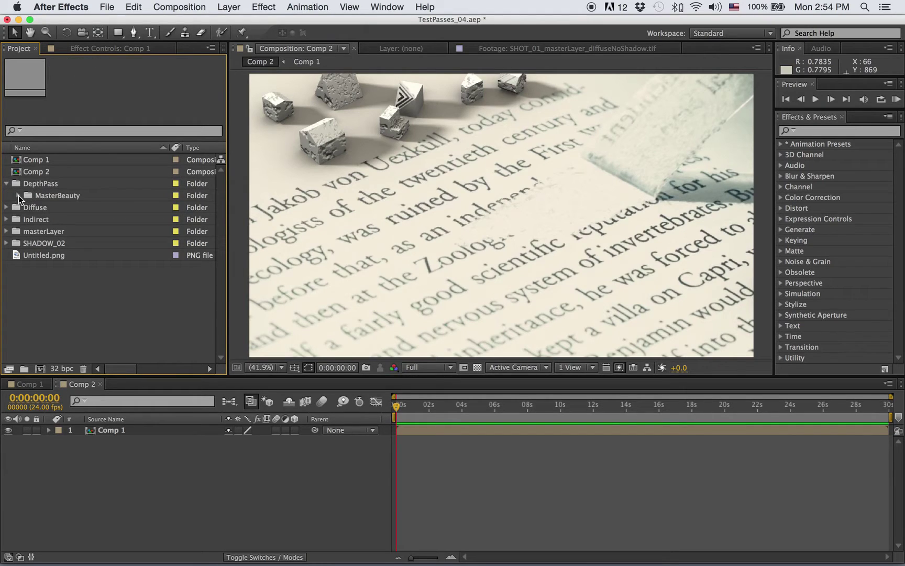
click(18, 195)
double_click(79, 208)
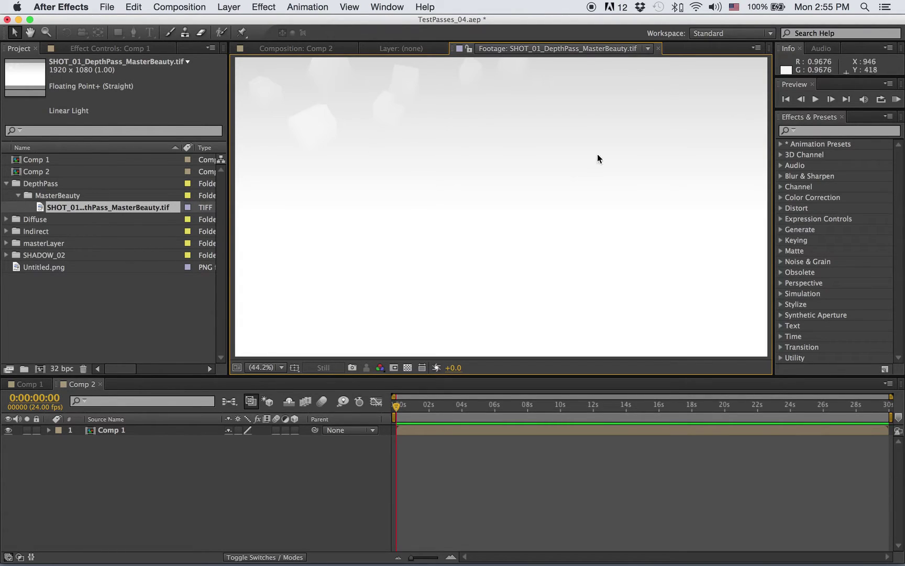
- Add SHOT_01_DepthPass_MasterBeauty.tif to Comp 2 beneath the Comp 1 layer
click(18, 195)
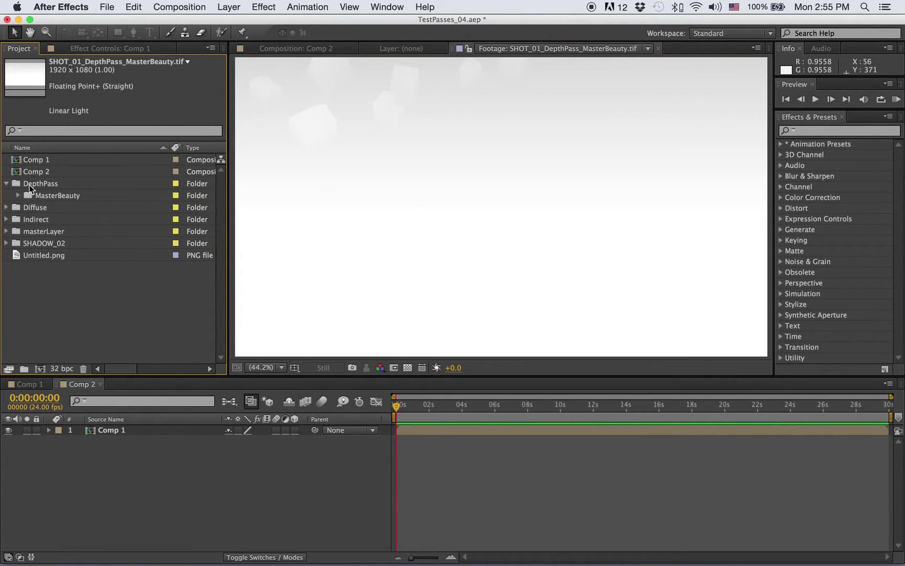
click(18, 195)
click(115, 208)
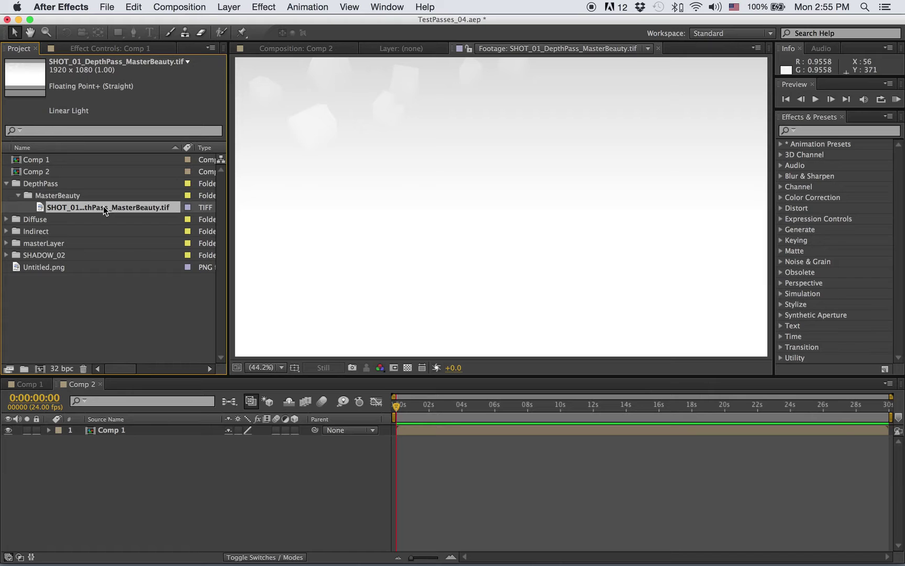
drag(103, 206, 109, 447)
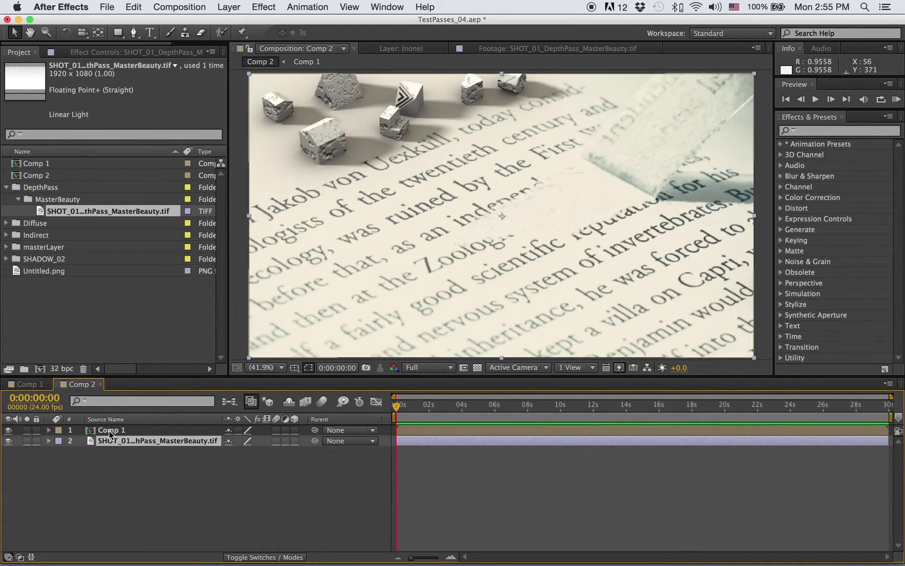
- Apply Camera Lens Blur to the Comp 1 layer, using SHOT_01_DepthPass_MasterBeauty.tif as its Blur Map layer
click(109, 429)
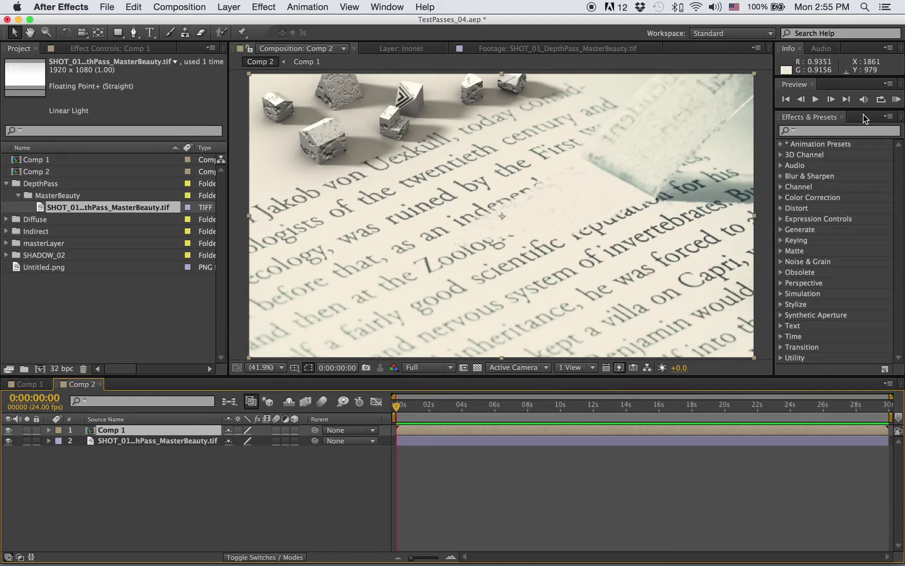
click(843, 131)
text(c)
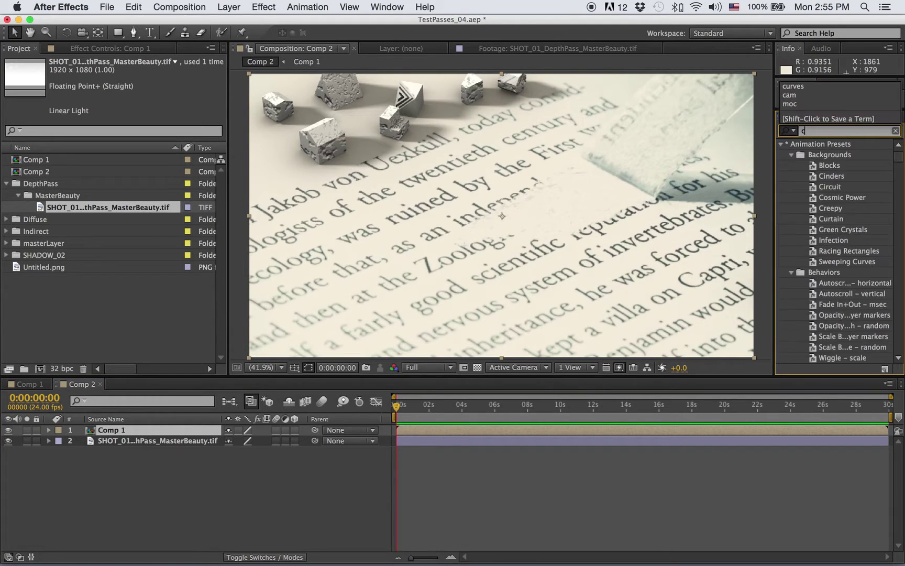
text(am)
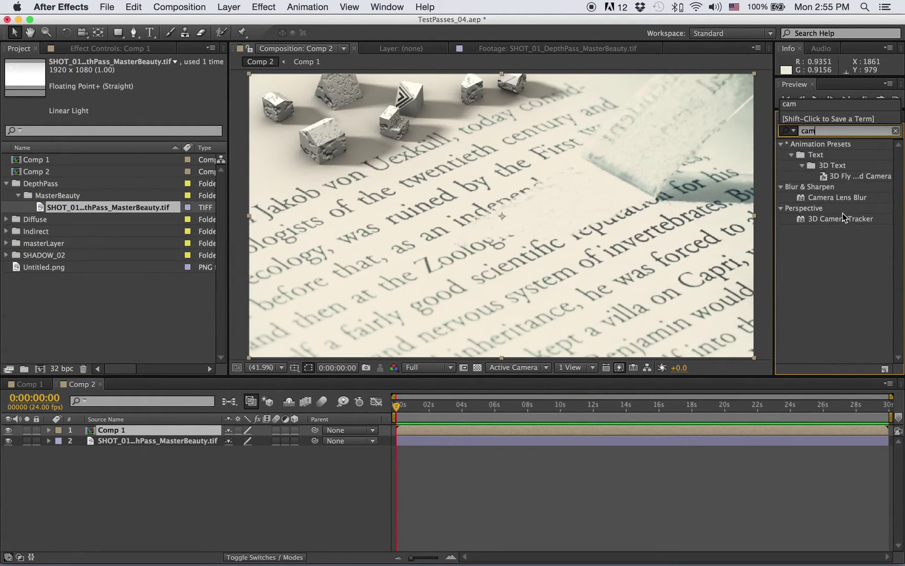
double_click(832, 198)
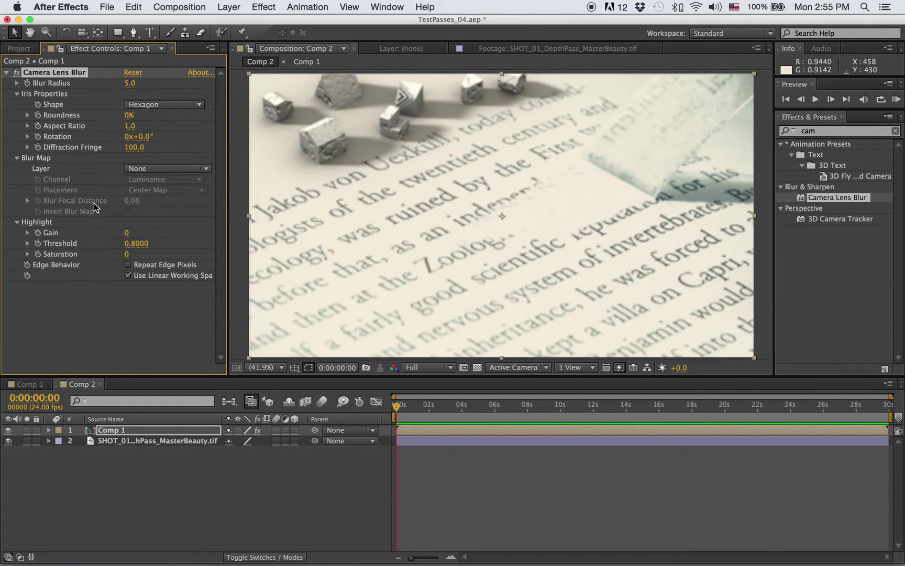
click(147, 166)
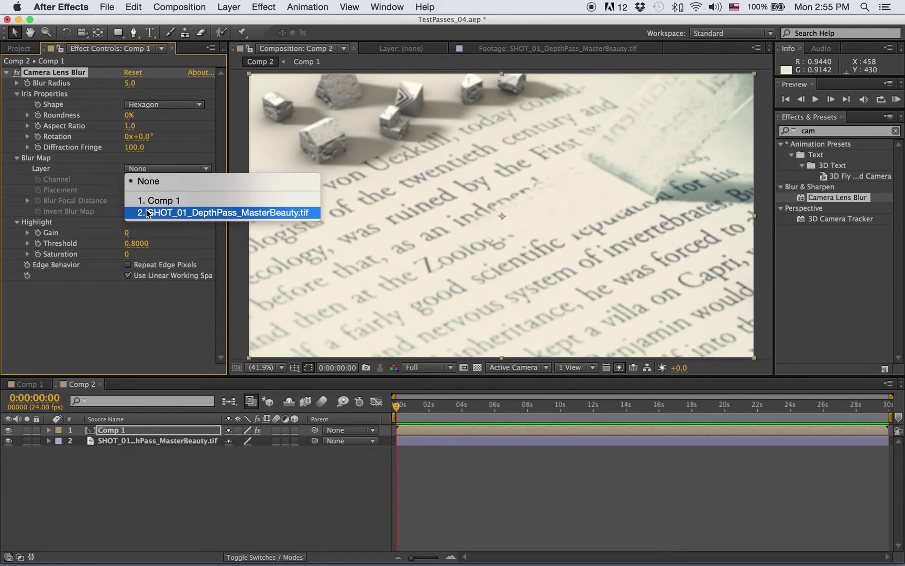
click(201, 212)
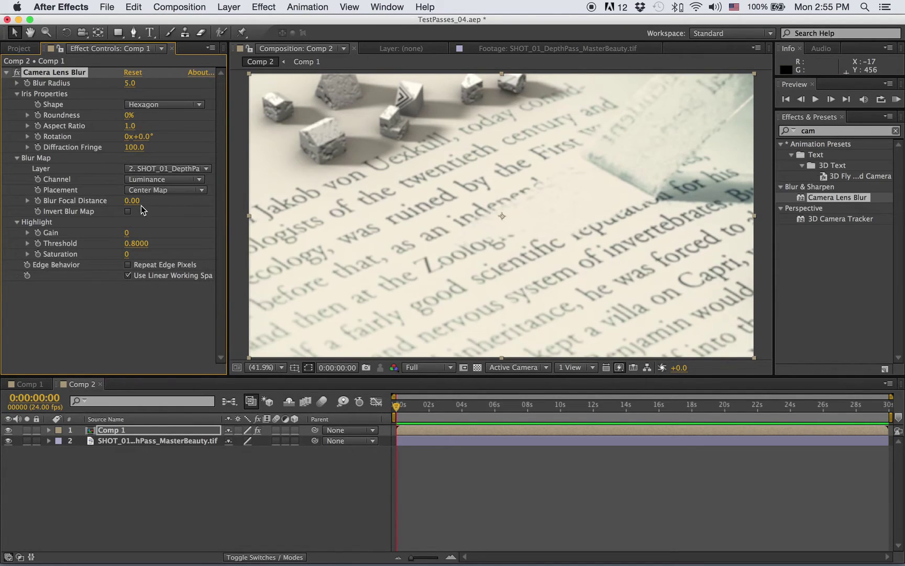
- Try Blur Focal Distance values from 0 to 1 for the Camera Lens Blur and settle on 0.58
drag(135, 201, 165, 201)
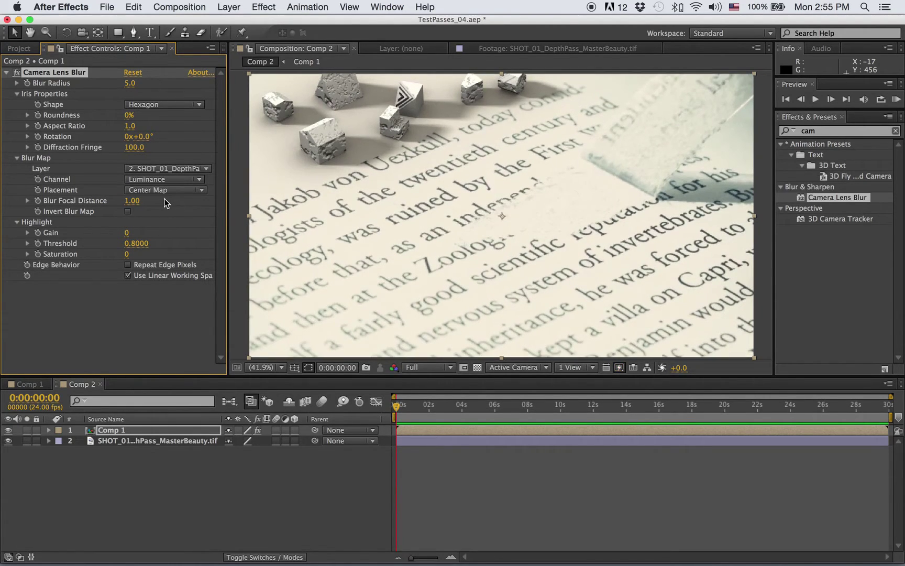
click(133, 209)
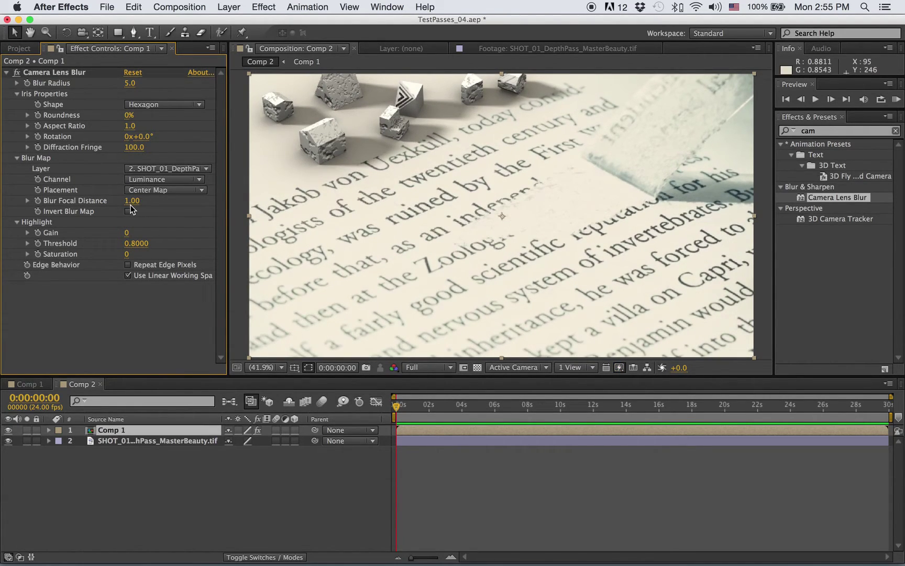
mouse_move(132, 201)
mouse_down()
mouse_move(124, 205)
mouse_move(134, 203)
mouse_up()
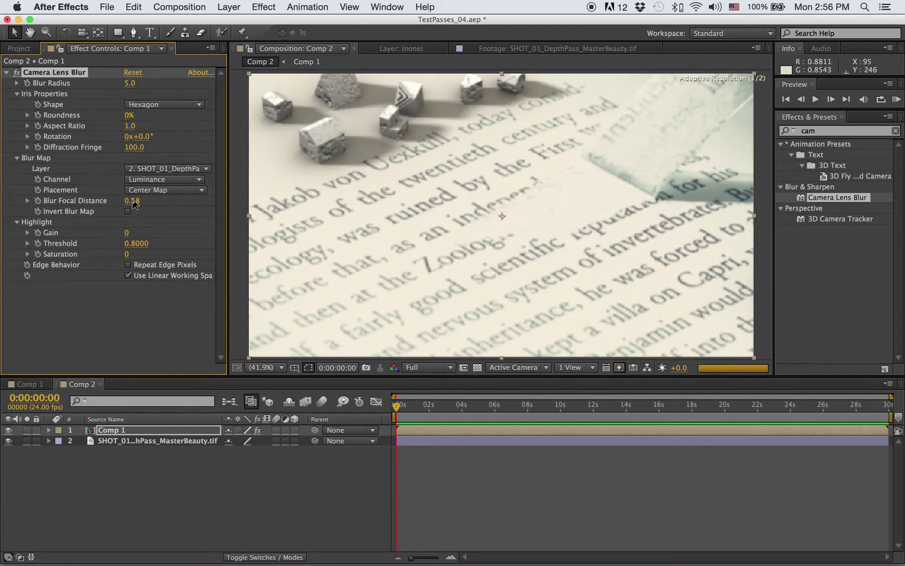
drag(132, 202, 135, 202)
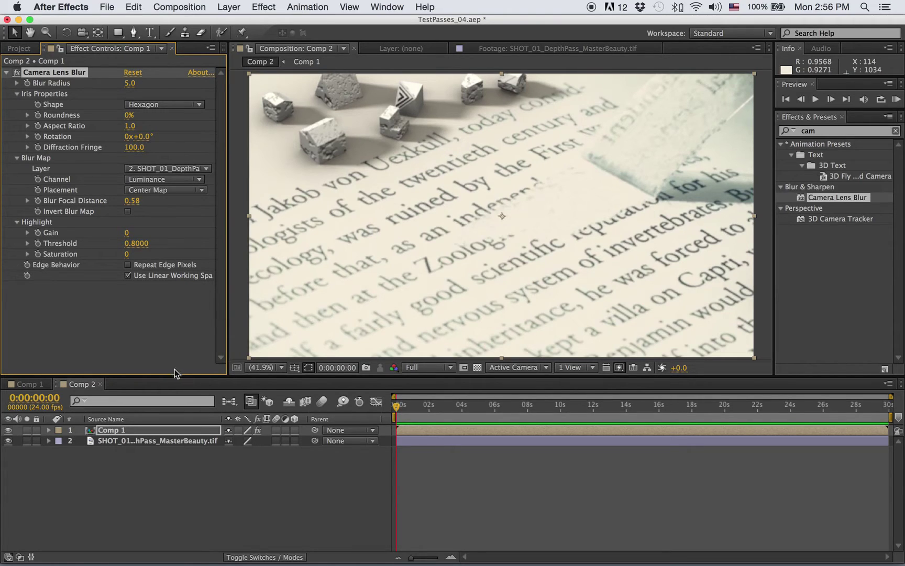
- Hide the Untitled.png background layer in Comp 1 and return to Comp 2
click(26, 384)
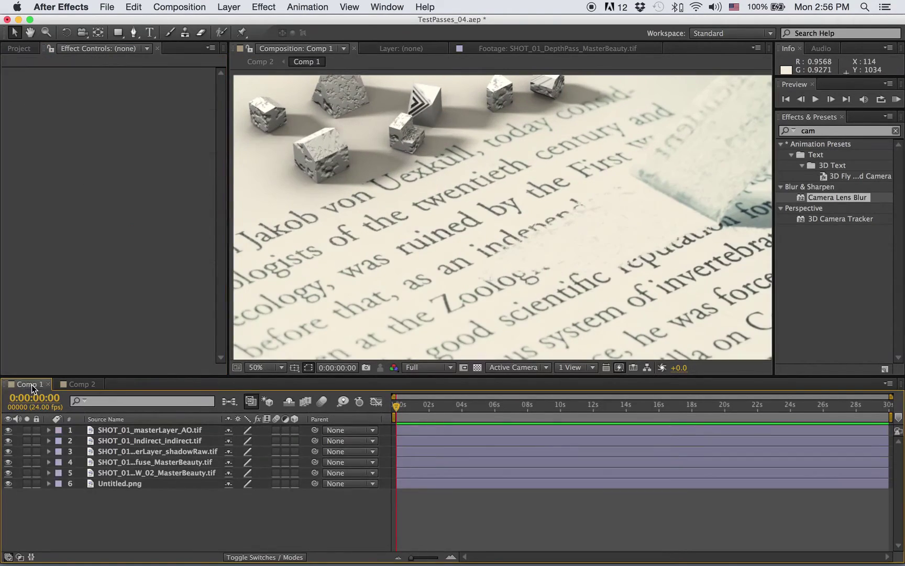
click(7, 484)
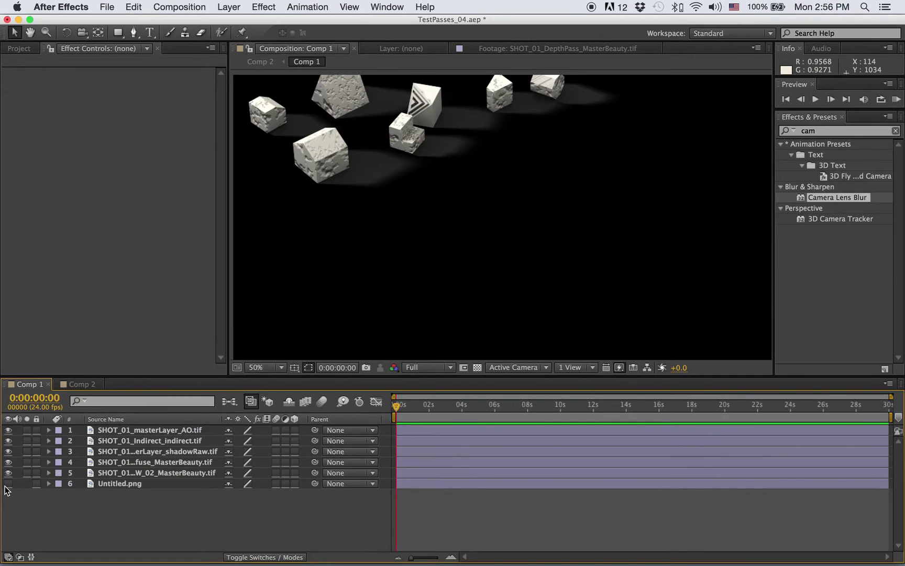
click(78, 384)
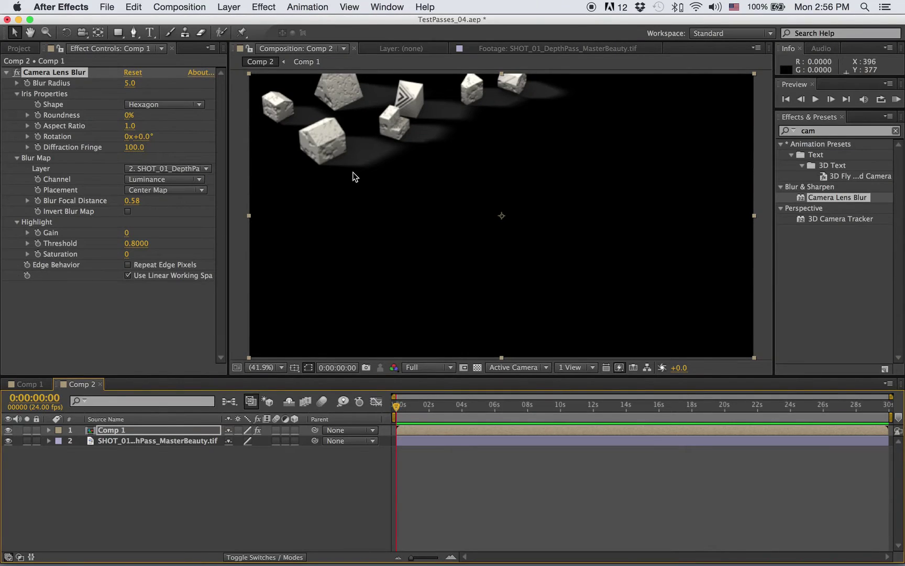
- Try adding Untitled.png to Comp 2 beneath the Comp 1 layer, and remove it again
key(super+Tab)
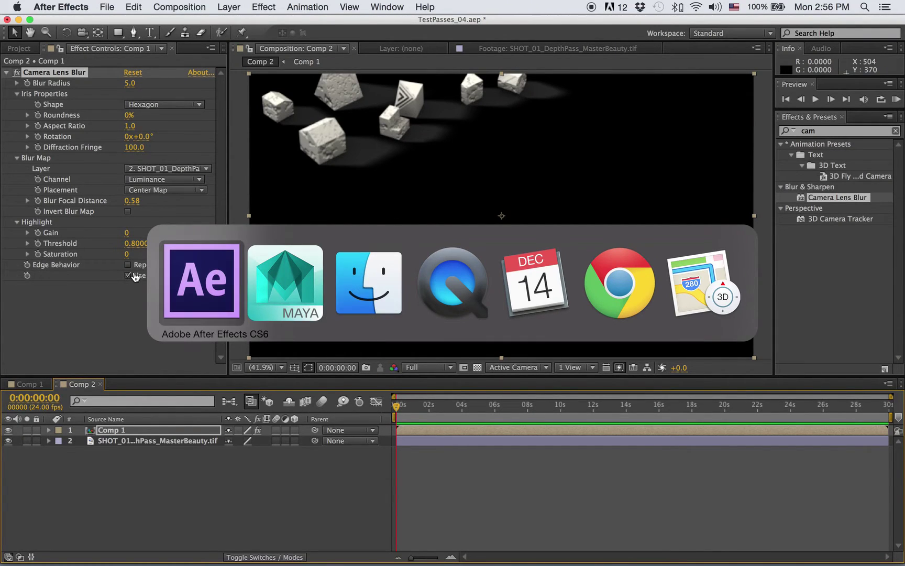
key(super+0)
click(61, 208)
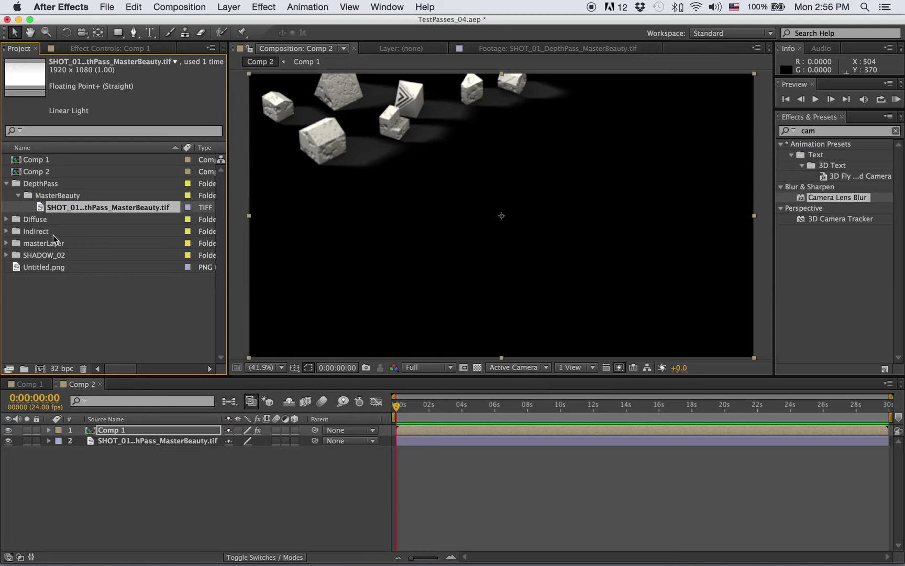
drag(50, 269, 101, 442)
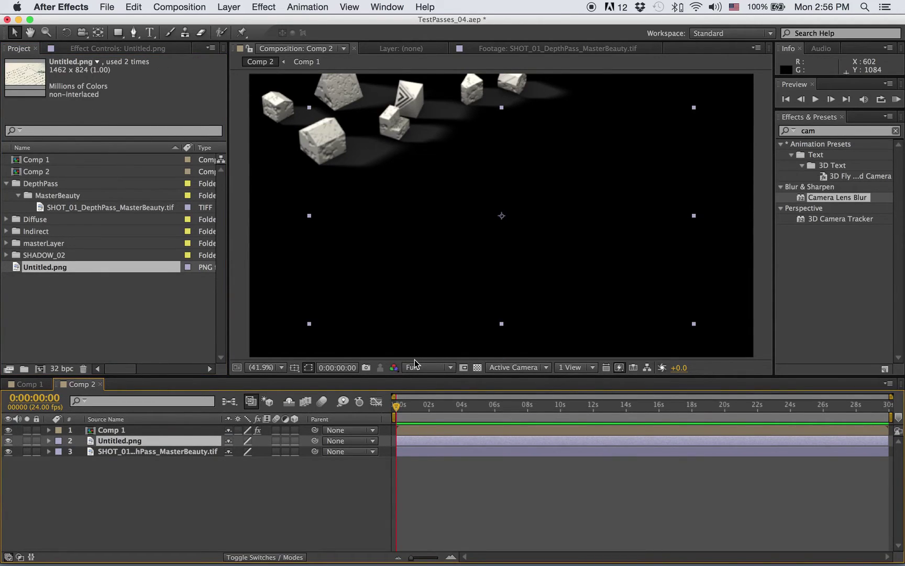
key(Delete)
click(48, 430)
click(48, 430)
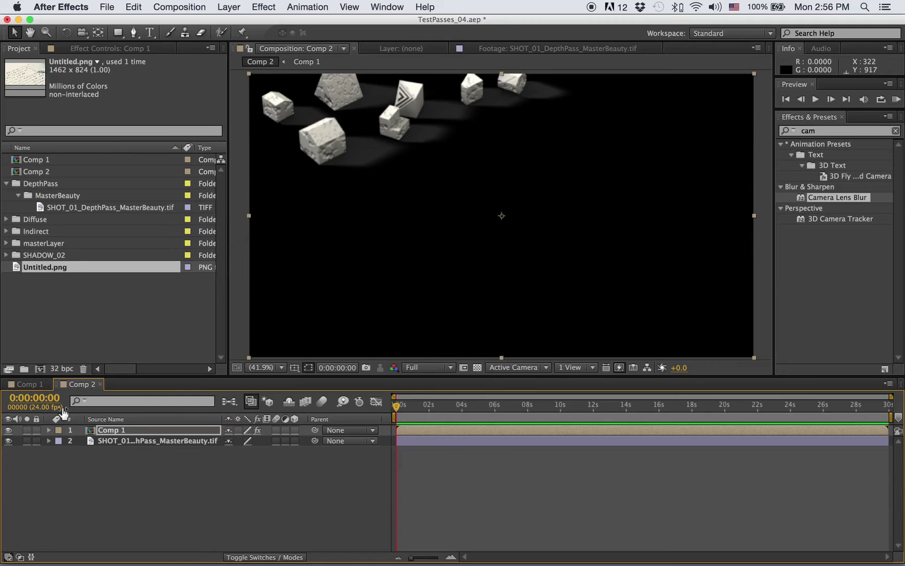
- Make the Untitled.png background layer in Comp 1 visible again and view the blurred composite in Comp 2
click(27, 384)
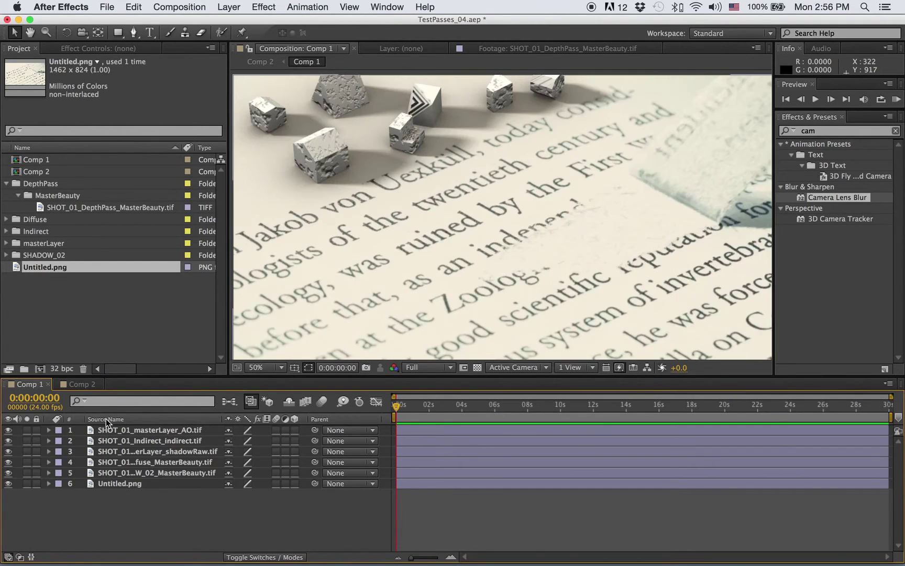
click(79, 384)
key(h)
drag(461, 117, 440, 131)
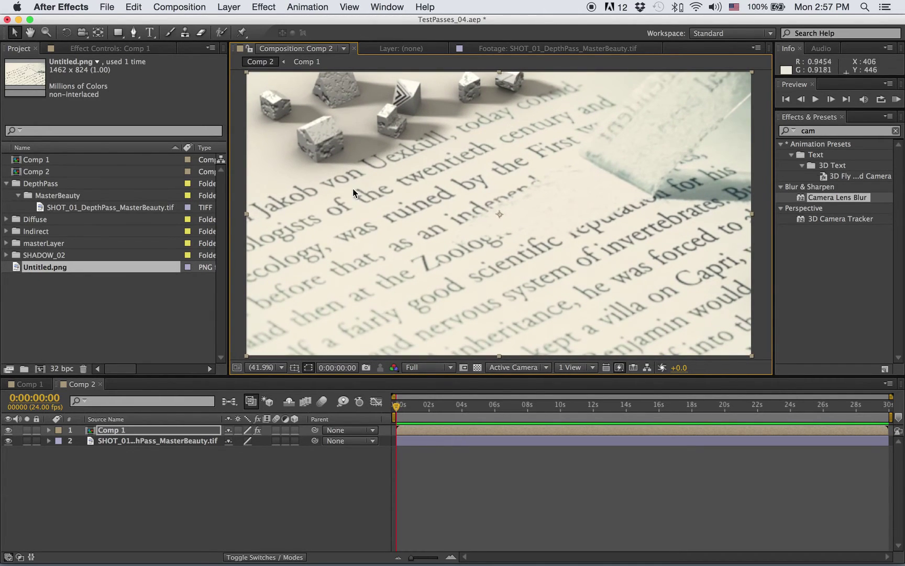
- Delete the diffuseNoShadow and directIrradianceNoShadow folders from the masterLayer folder in the project
mouse_move(237, 563)
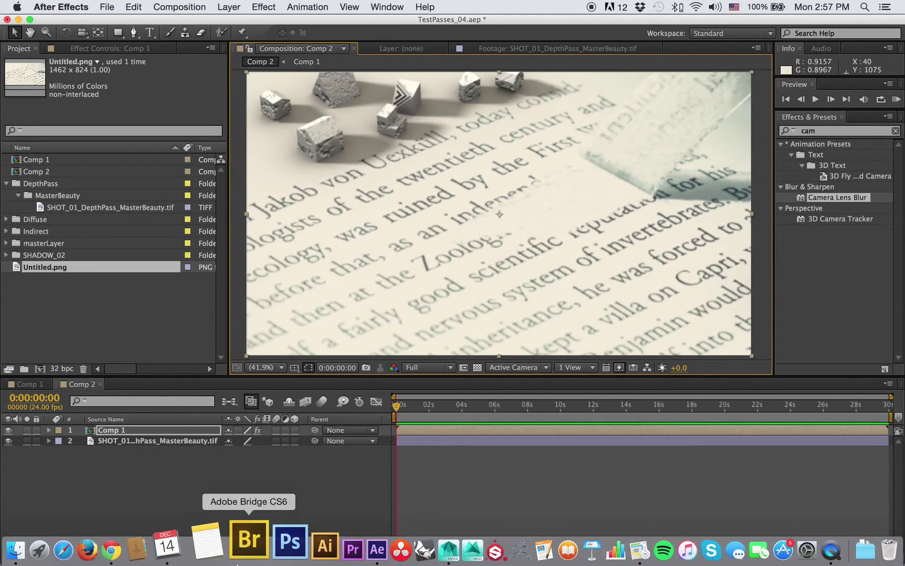
click(19, 195)
click(9, 184)
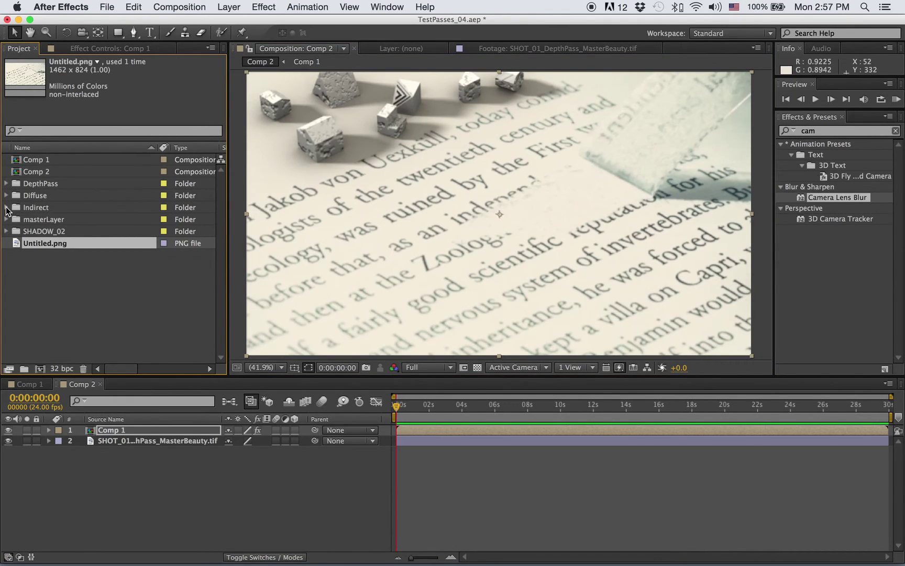
click(11, 220)
click(67, 247)
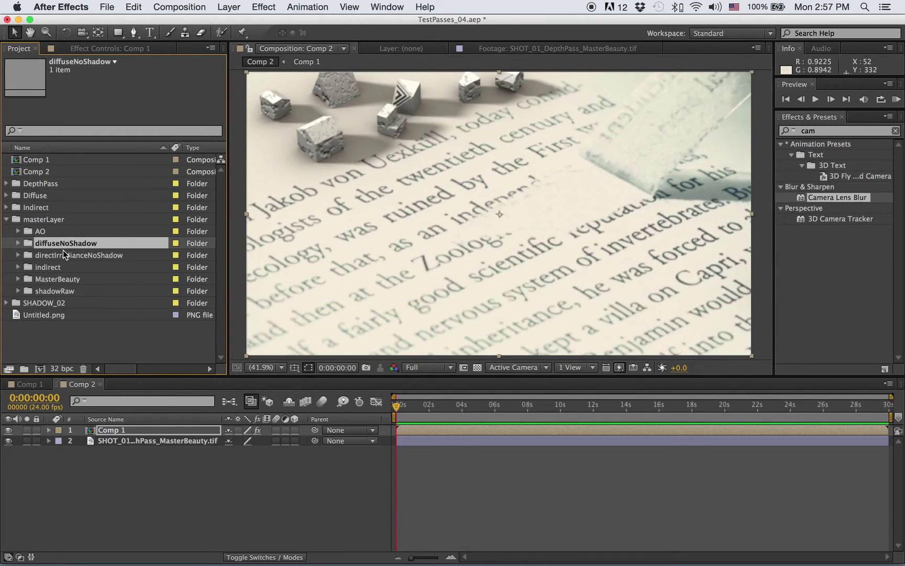
key(Delete)
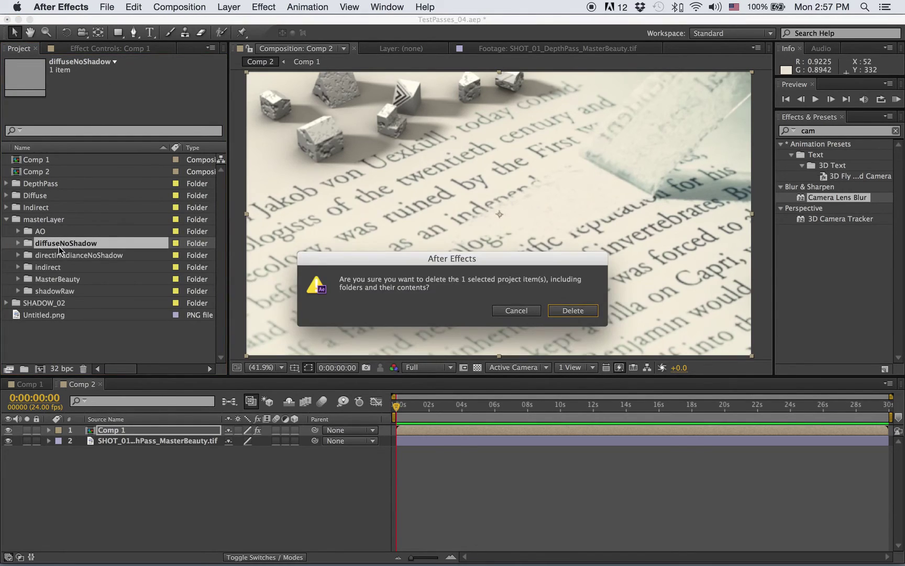
click(585, 312)
click(57, 242)
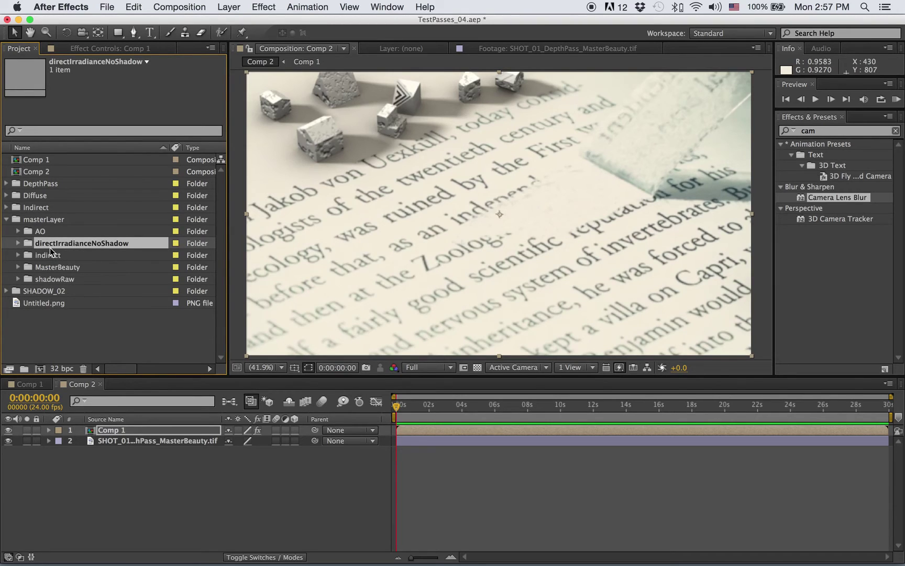
key(Delete)
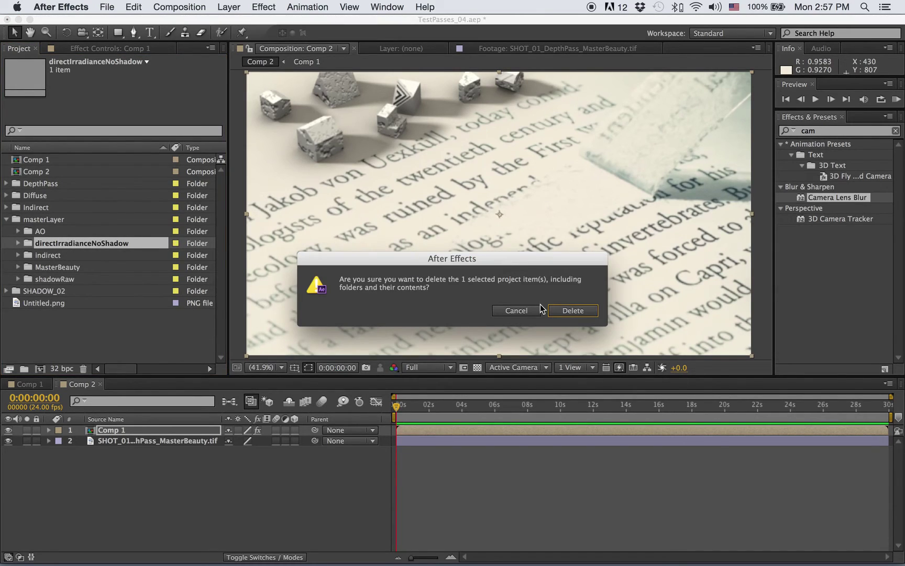
click(572, 312)
- Delete the indirect folder and its contents from the masterLayer folder
click(51, 243)
click(55, 256)
click(55, 265)
click(58, 256)
click(57, 265)
click(57, 259)
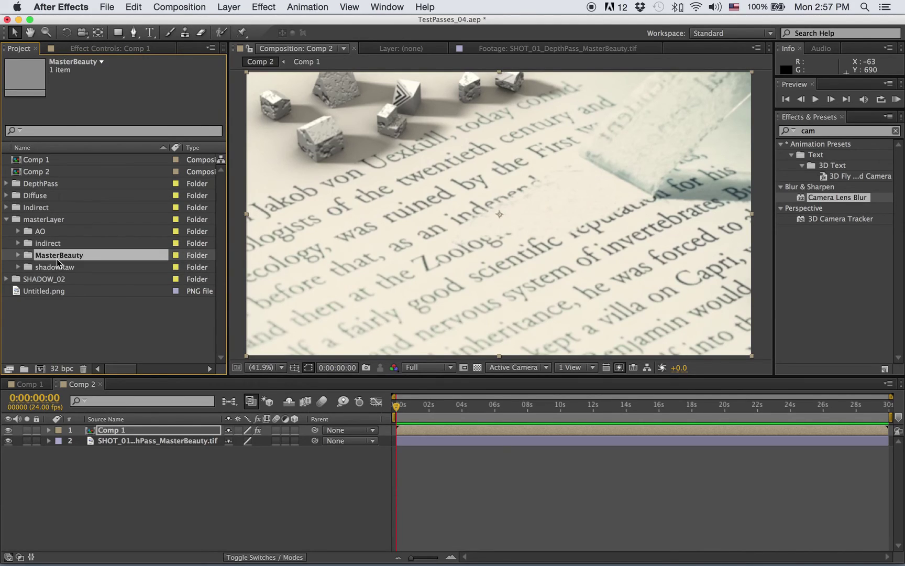
click(52, 233)
click(53, 244)
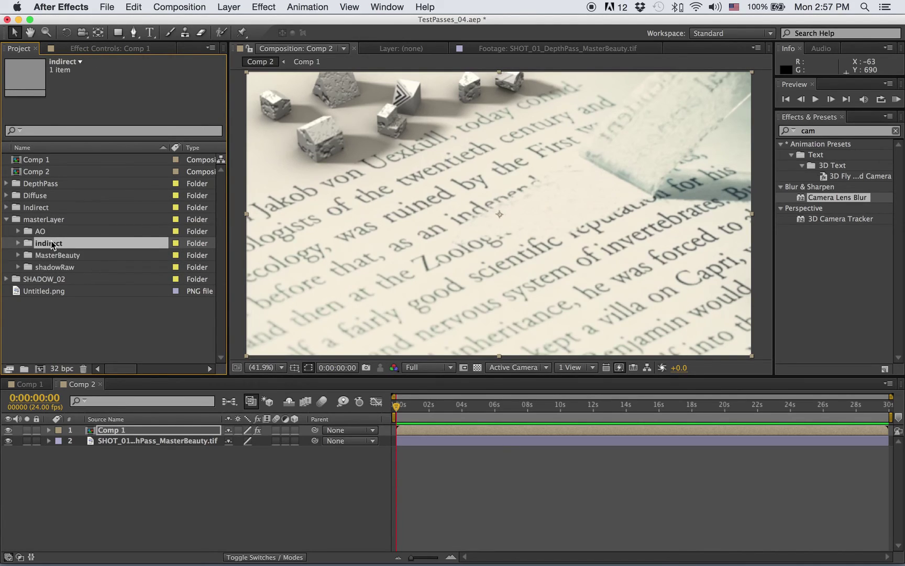
click(18, 243)
click(19, 243)
key(Delete)
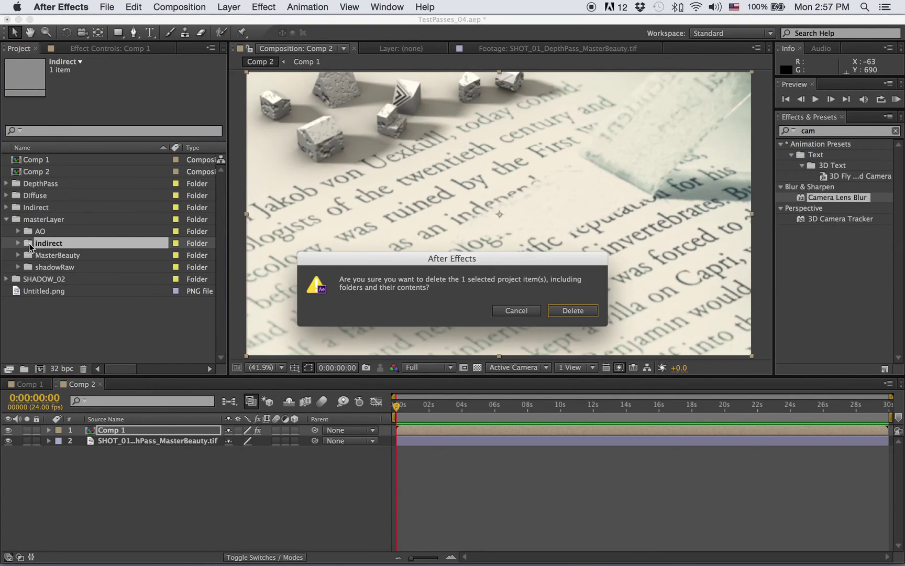
click(558, 311)
- Review the remaining render pass folders, from DepthPass, Diffuse and Indirect to those inside masterLayer
click(47, 185)
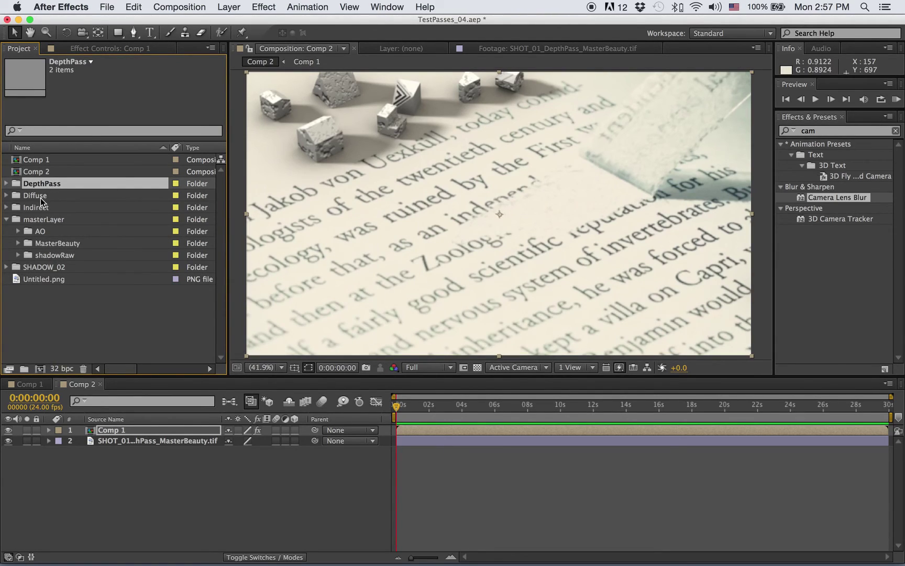
click(41, 199)
click(6, 197)
click(47, 209)
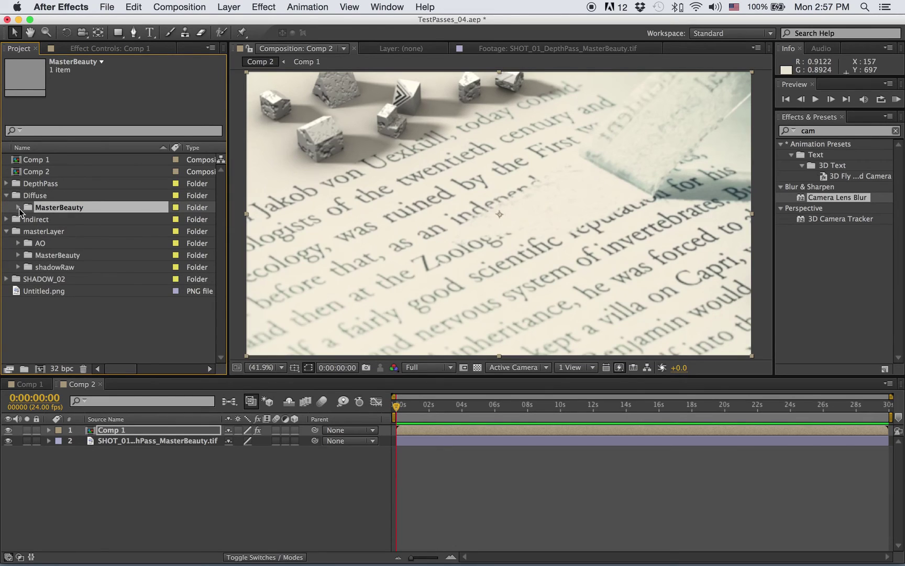
click(18, 207)
click(56, 220)
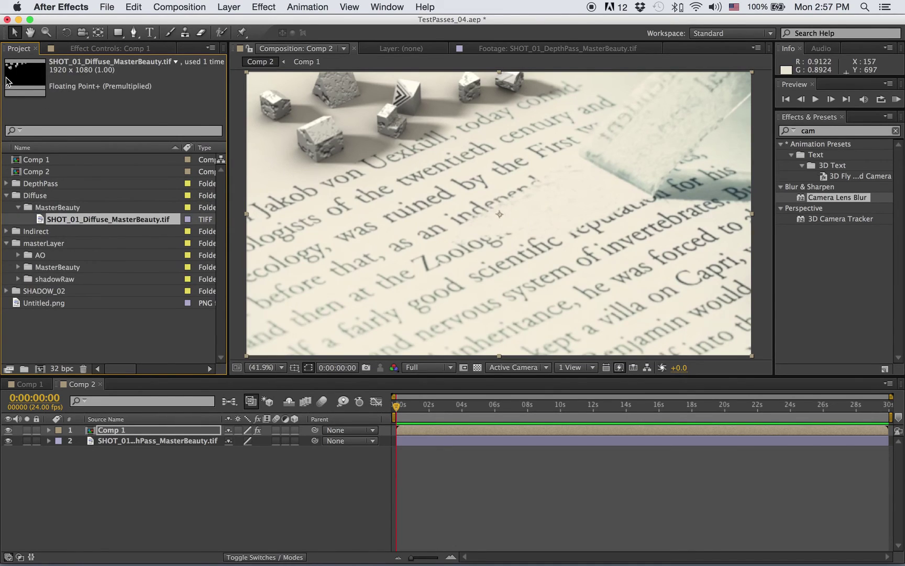
click(16, 206)
click(6, 196)
click(36, 207)
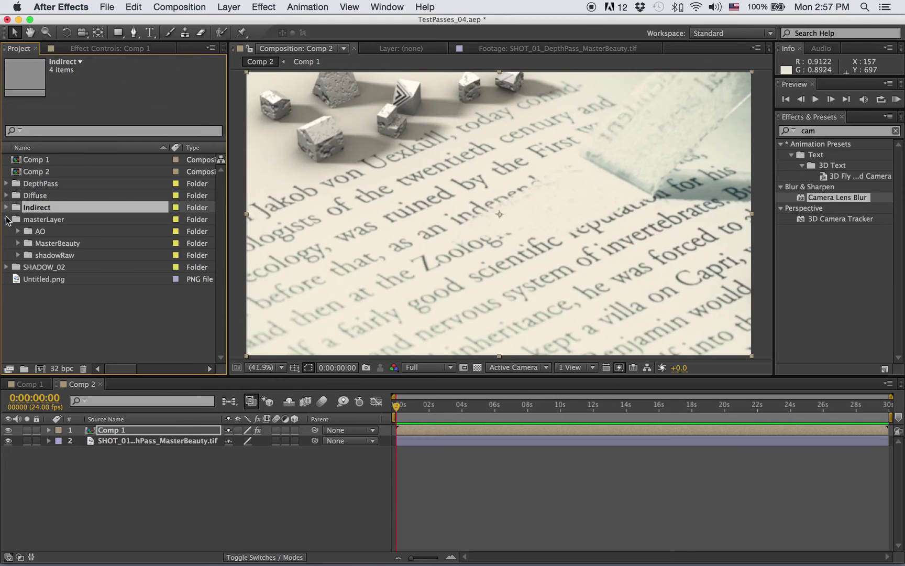
click(6, 219)
click(43, 220)
click(6, 219)
click(41, 231)
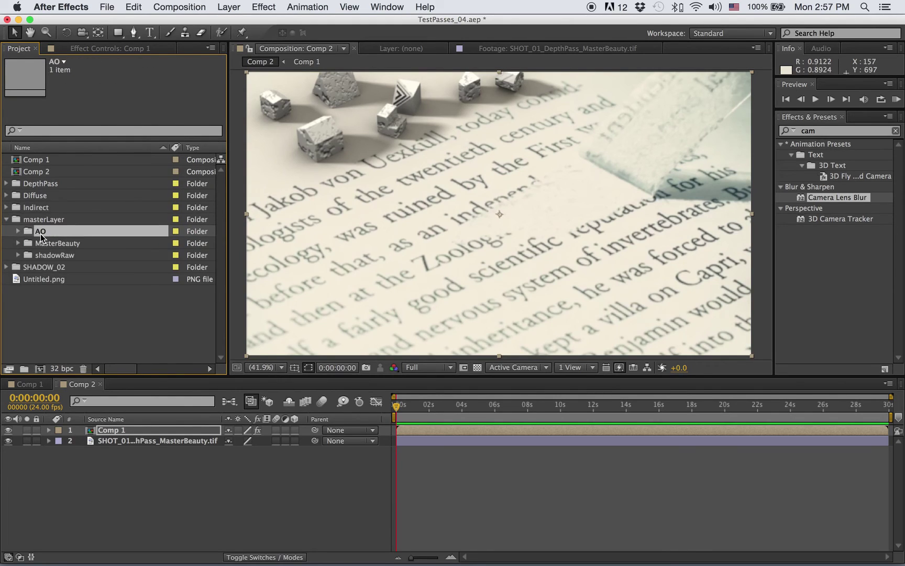
click(44, 243)
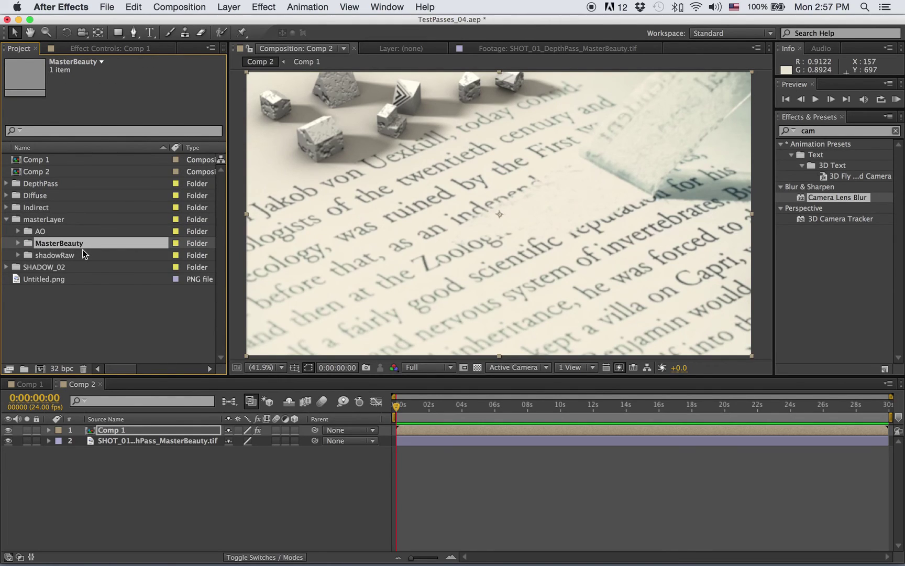
click(49, 255)
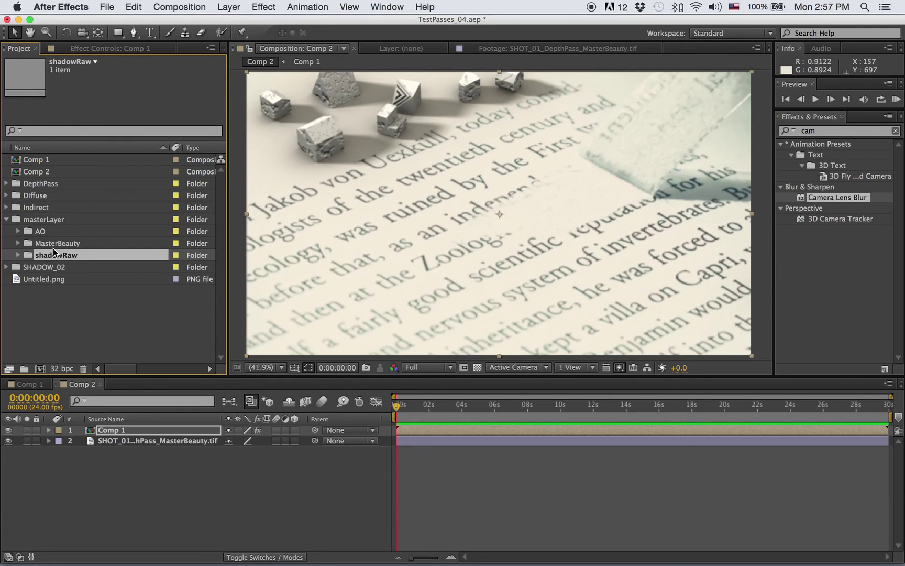
- View the SHOT_01_masterLayer_MasterBeauty.tif footage from masterLayer's MasterBeauty folder
click(63, 243)
click(19, 243)
click(58, 255)
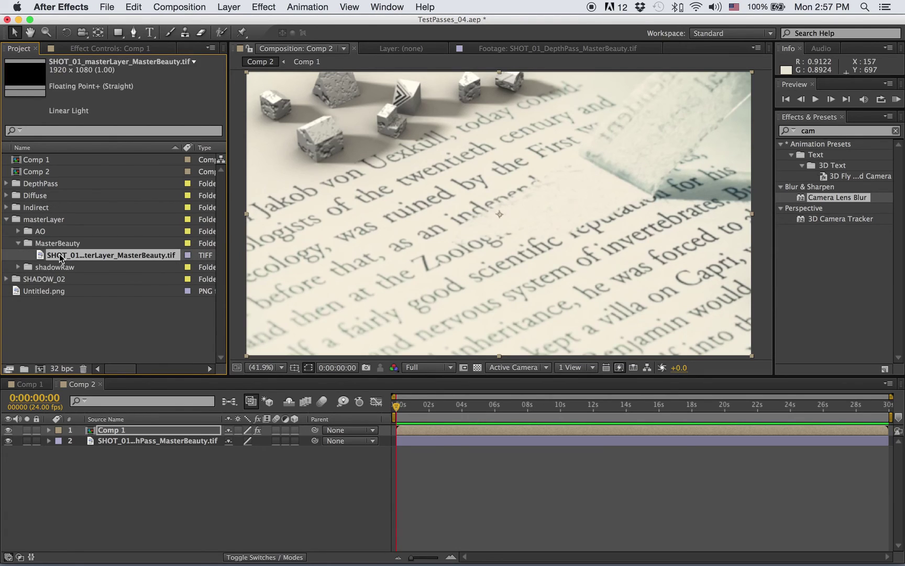
double_click(58, 255)
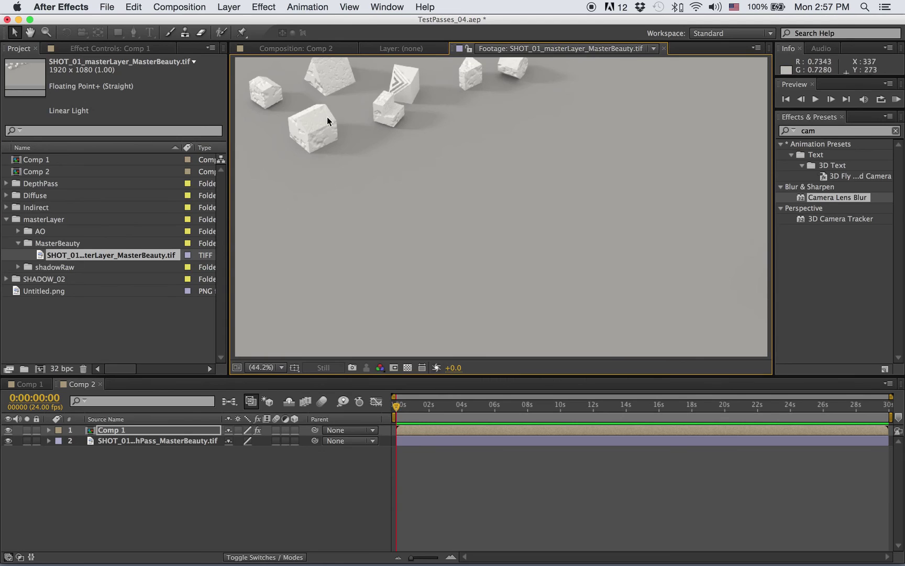
- Set Interpret As Linear Light to Off for SHOT_01_masterLayer_MasterBeauty.tif and return to Comp 1
right_click(97, 252)
mouse_move(210, 326)
click(278, 324)
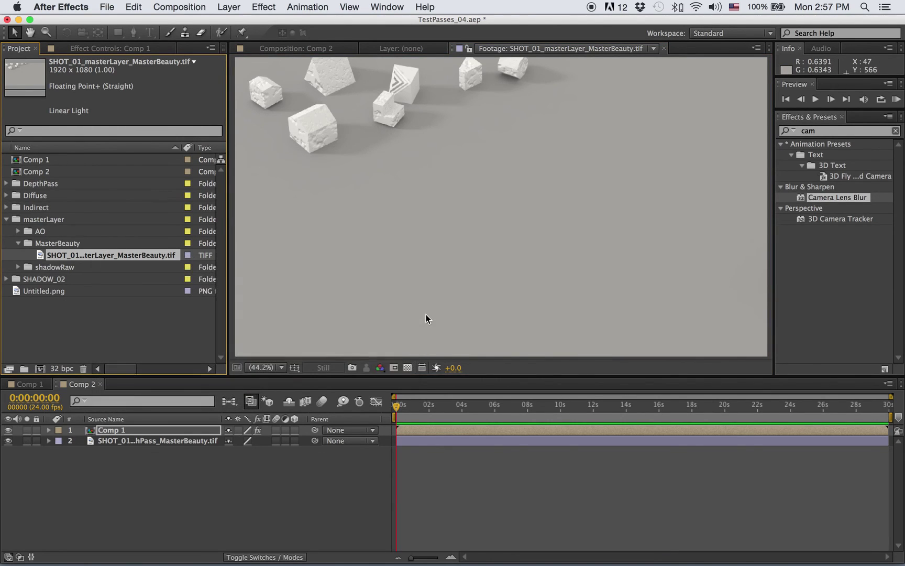
click(485, 60)
click(555, 160)
click(524, 172)
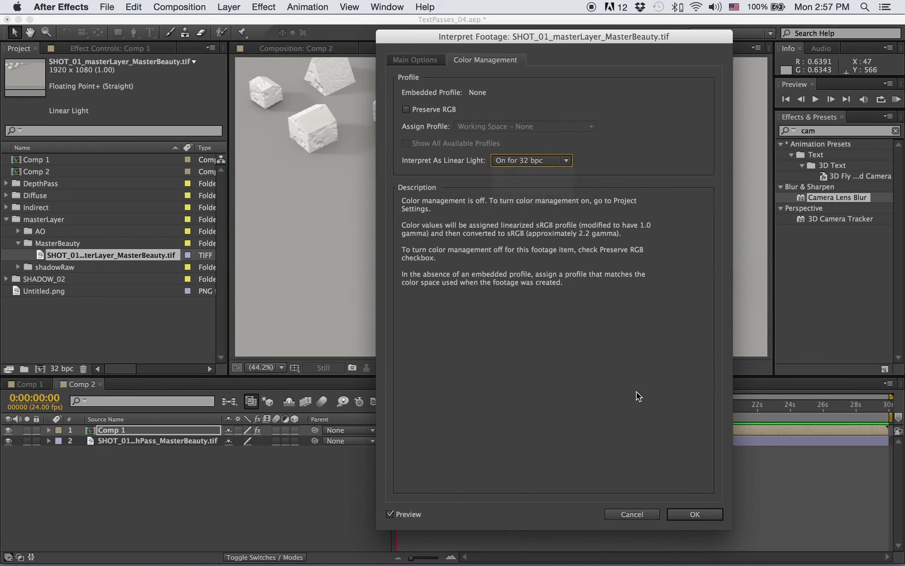
click(695, 514)
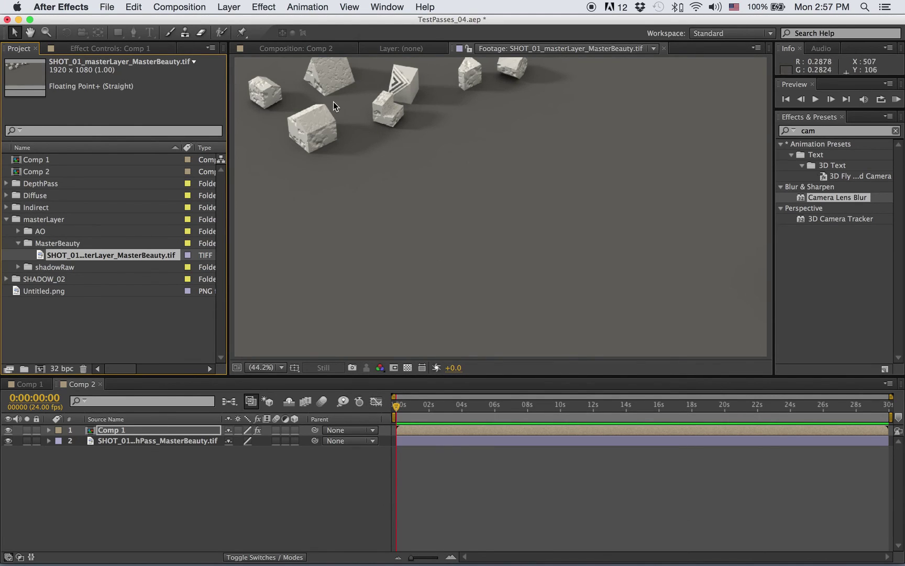
click(36, 385)
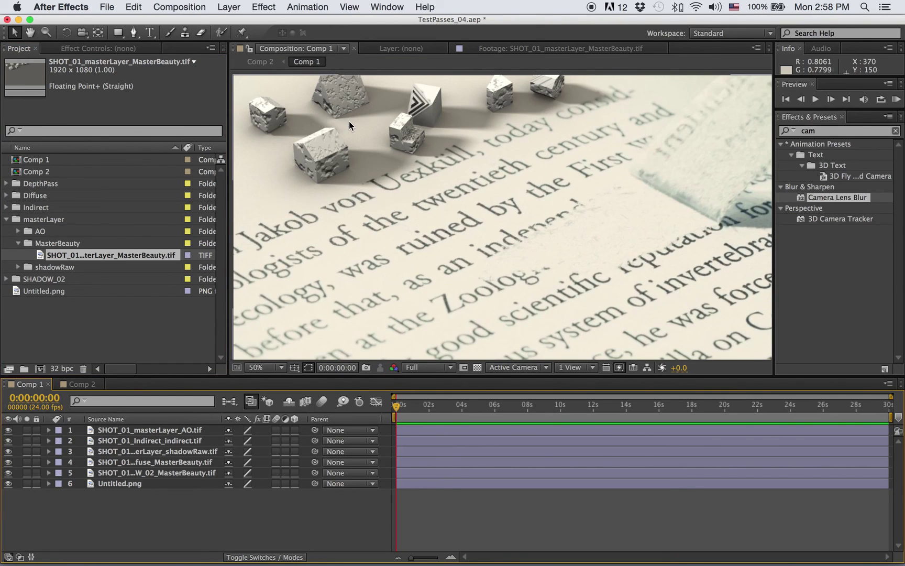